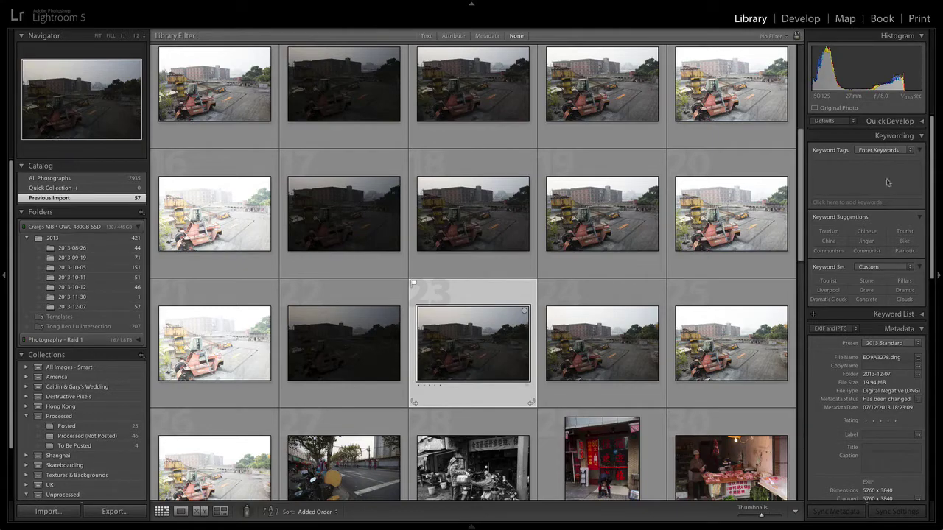
Inspect the brighter entrance gate exposure EO9A3264.dng at full size around the guard booth window, and return to the thumbnail grid.
scroll(801, 165, "up", 2)
scroll(801, 165, "up", 8)
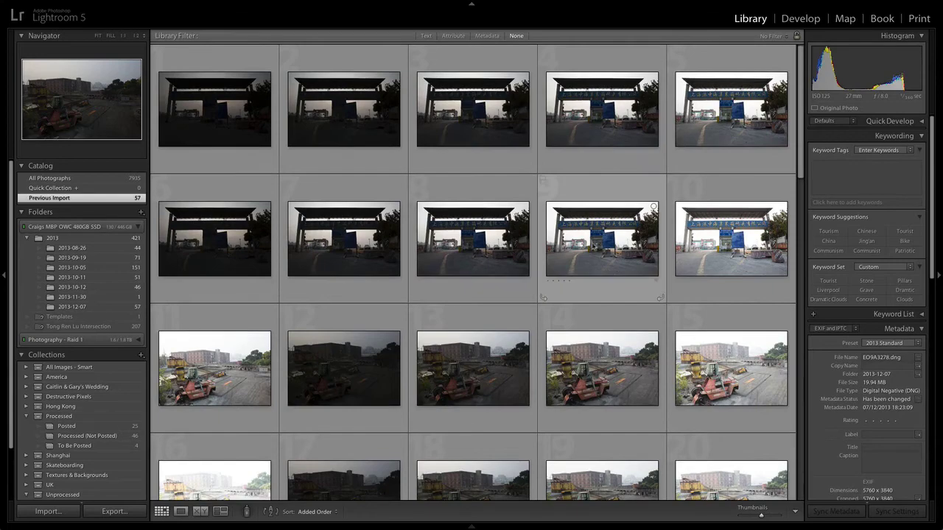
double_click(594, 249)
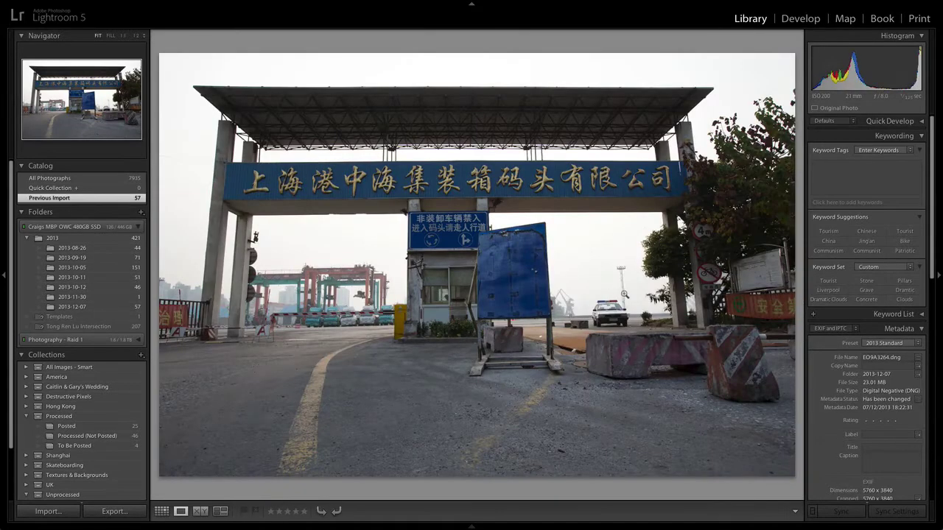
left_click(445, 299)
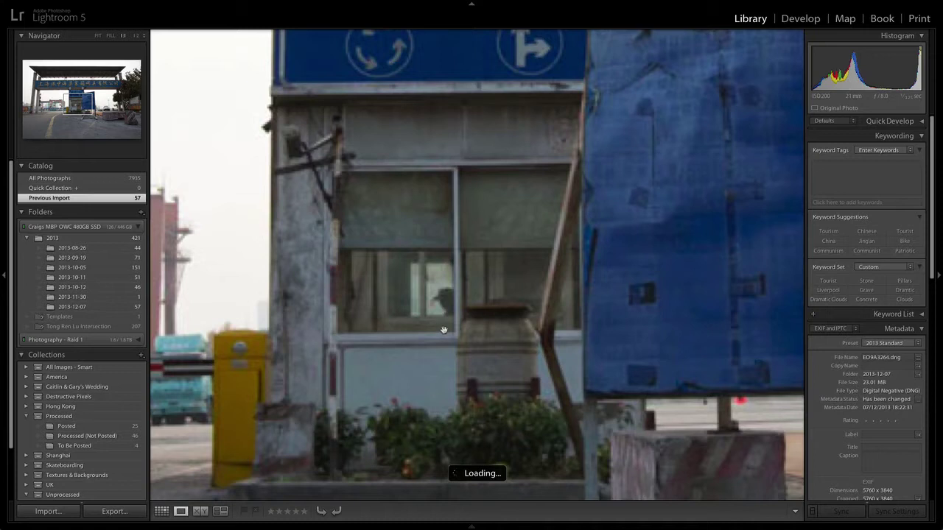
left_click_drag(435, 331, 451, 323)
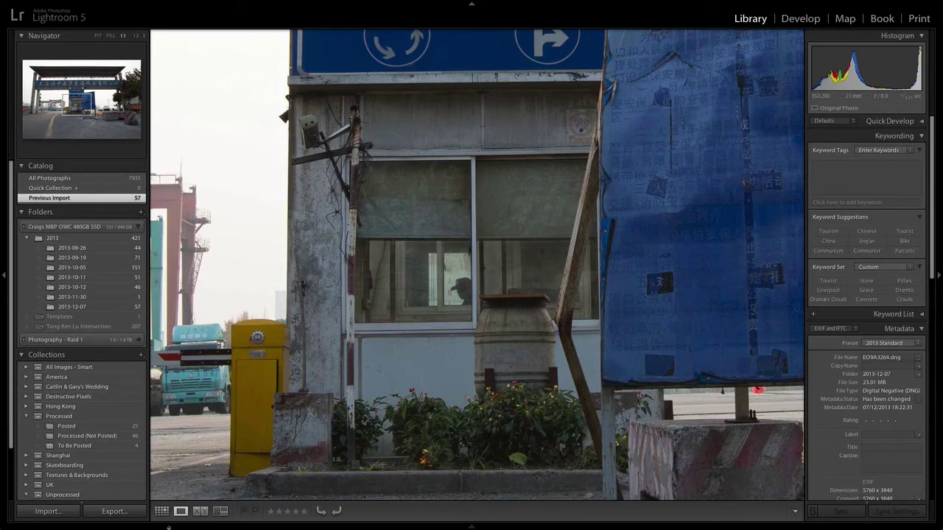
left_click(161, 511)
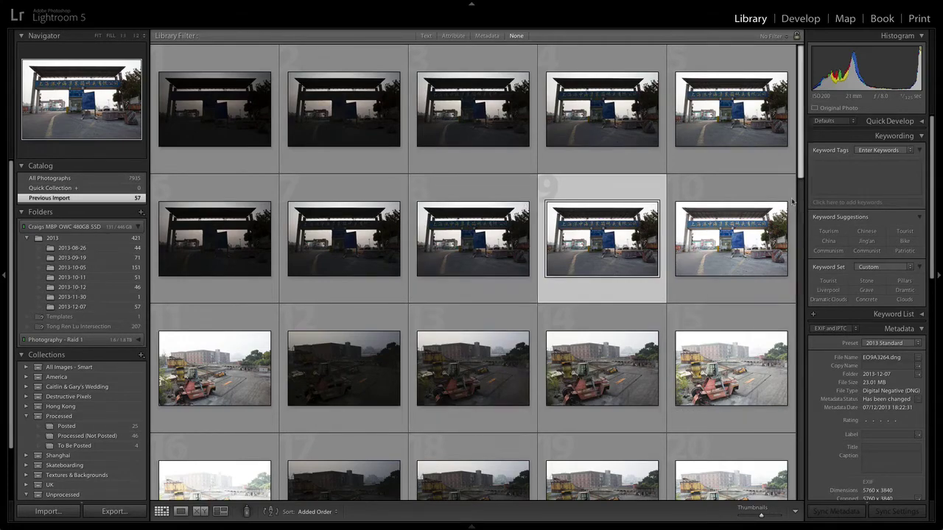
Open the flagged dark exposure EO9A3278.dng of the red BOSS vehicle for developing.
left_click_drag(803, 154, 806, 230)
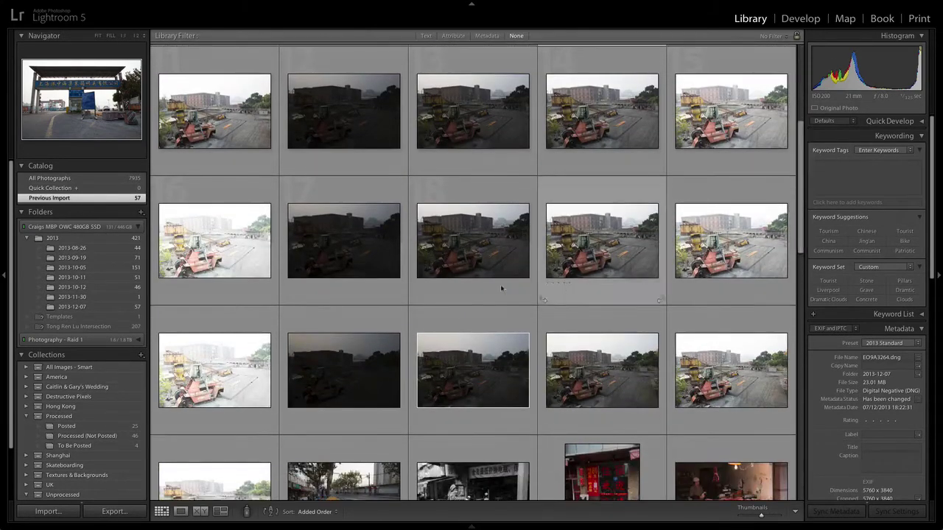
double_click(478, 375)
left_click(456, 339)
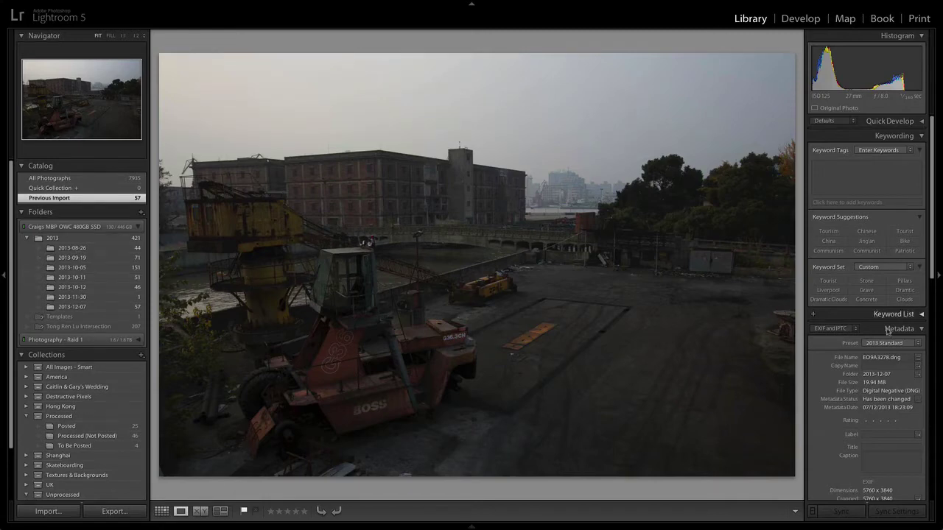
left_click(792, 21)
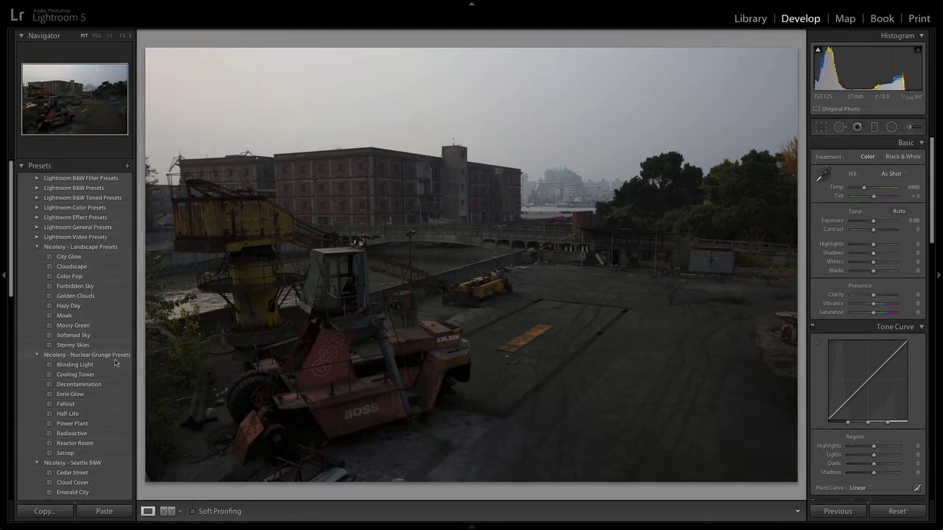
Collapse the Nuclear Grunge and Seattle B&W preset groups, and apply the Golden Clouds landscape preset after comparing it with Stormy Skies.
left_click(37, 355)
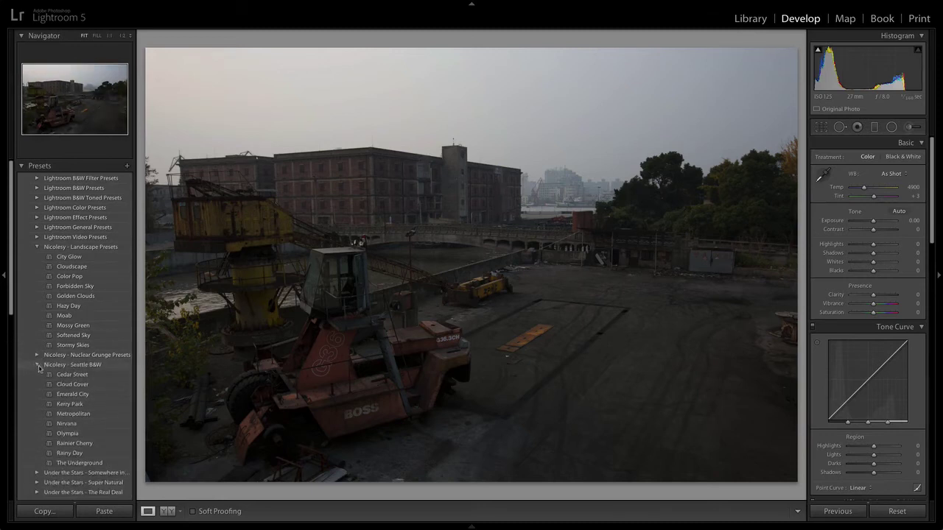
left_click(36, 367)
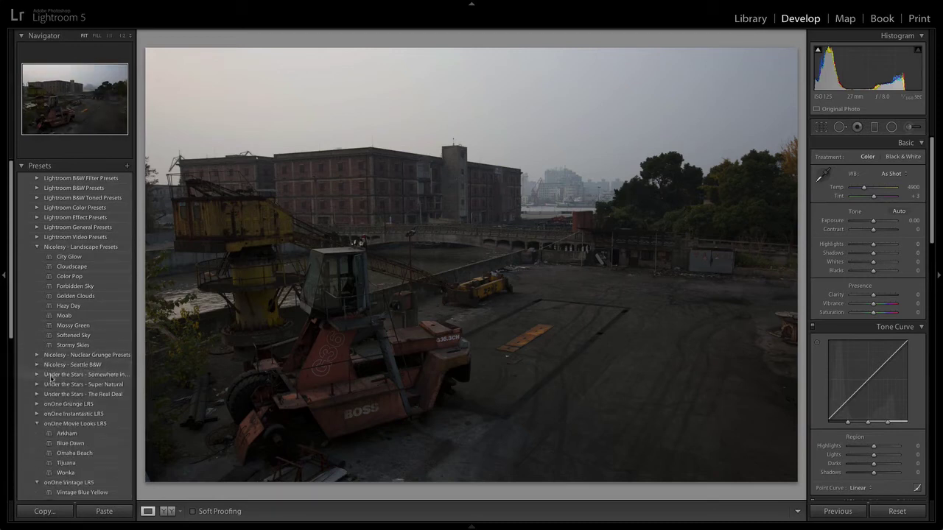
left_click(99, 296)
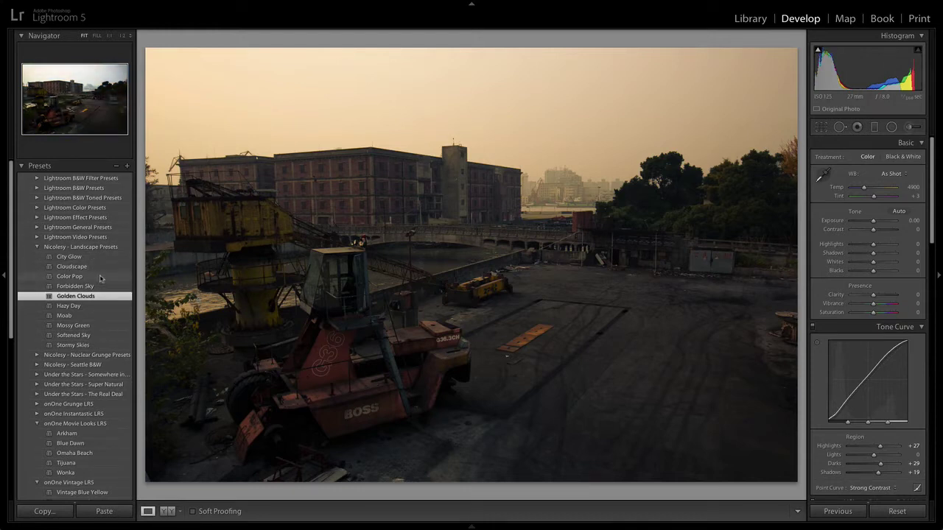
left_click(99, 346)
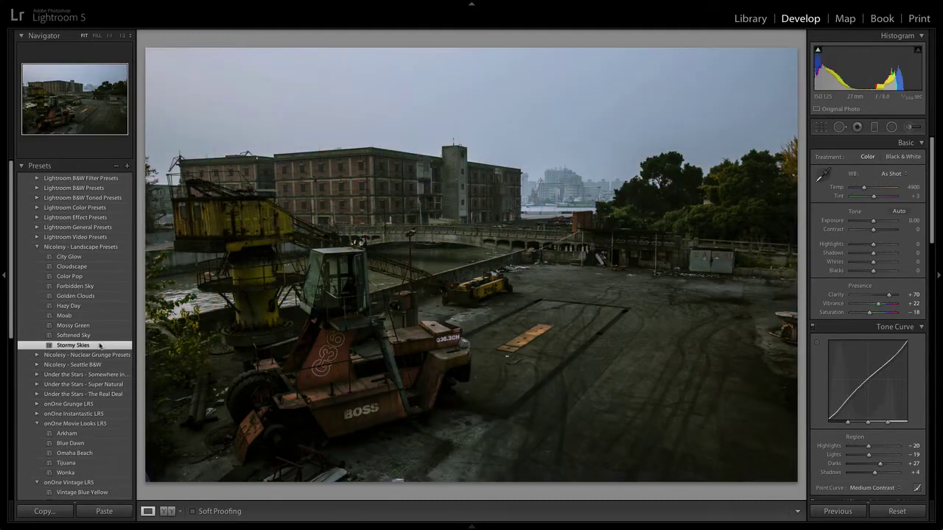
left_click(101, 298)
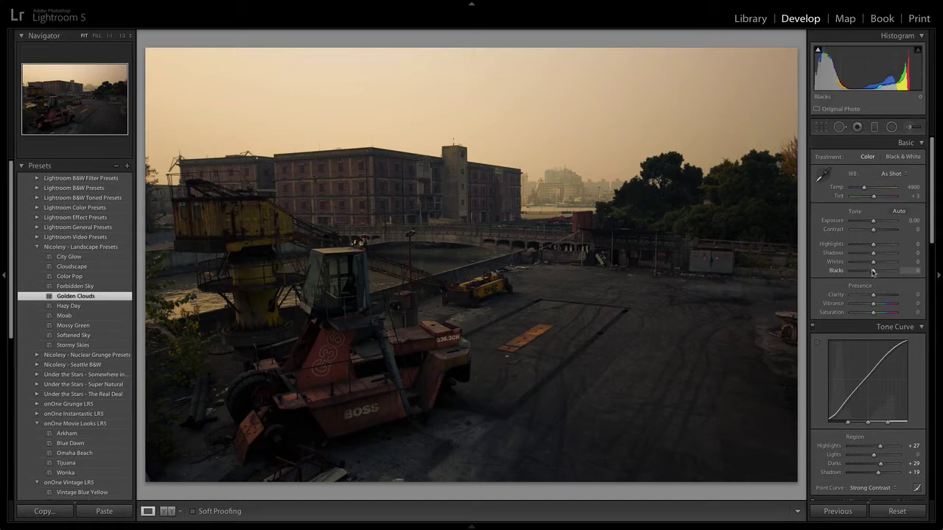
Set Blacks to -14 using the clipping preview, Whites to +38, Highlights to -77, Shadows to +48 and Clarity to +38.
key("alt")
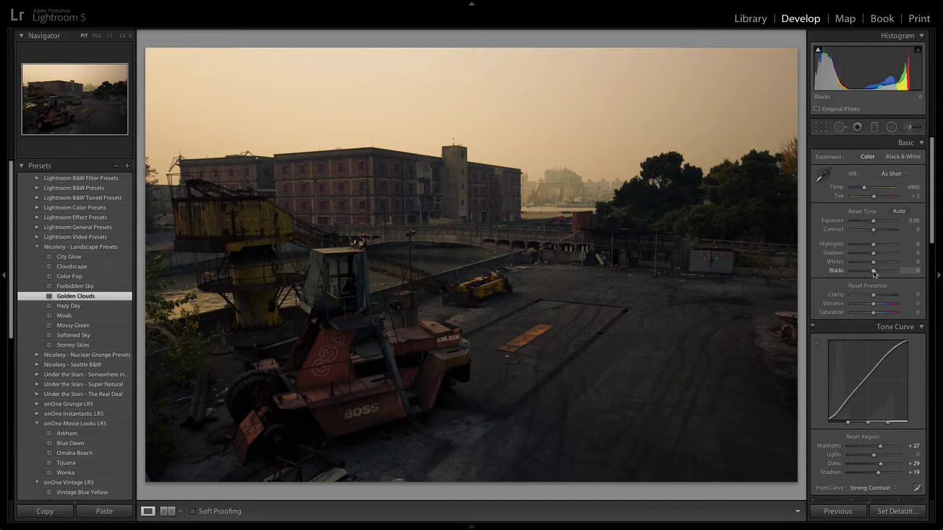
left_click(873, 272, "alt")
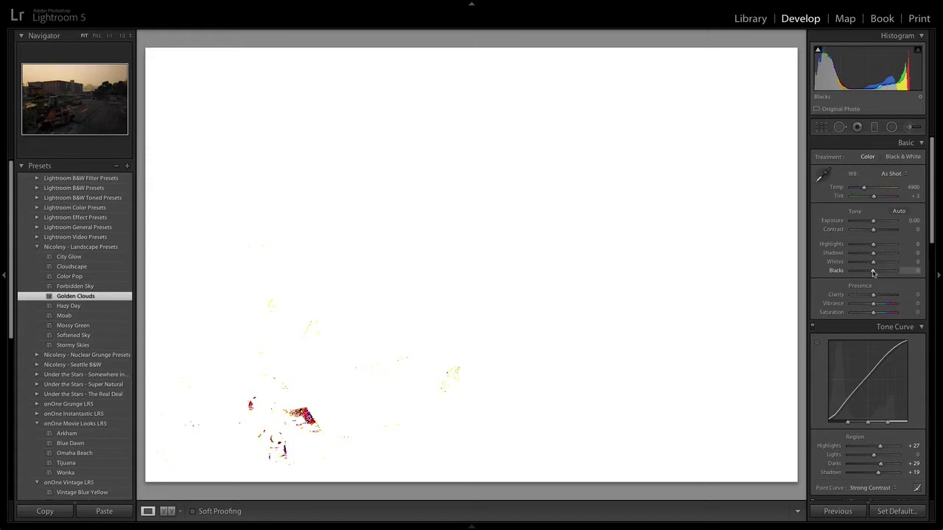
left_click_drag(874, 272, 870, 272)
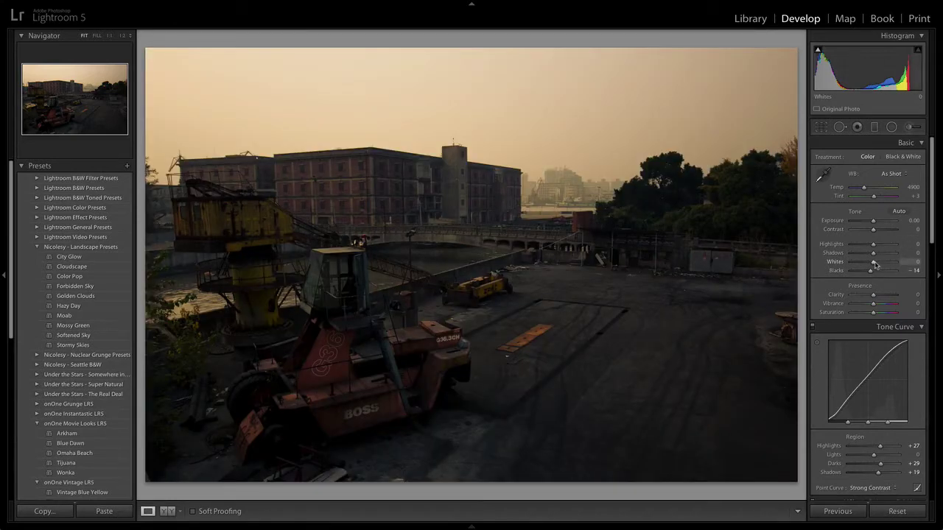
left_click_drag(874, 265, 855, 250)
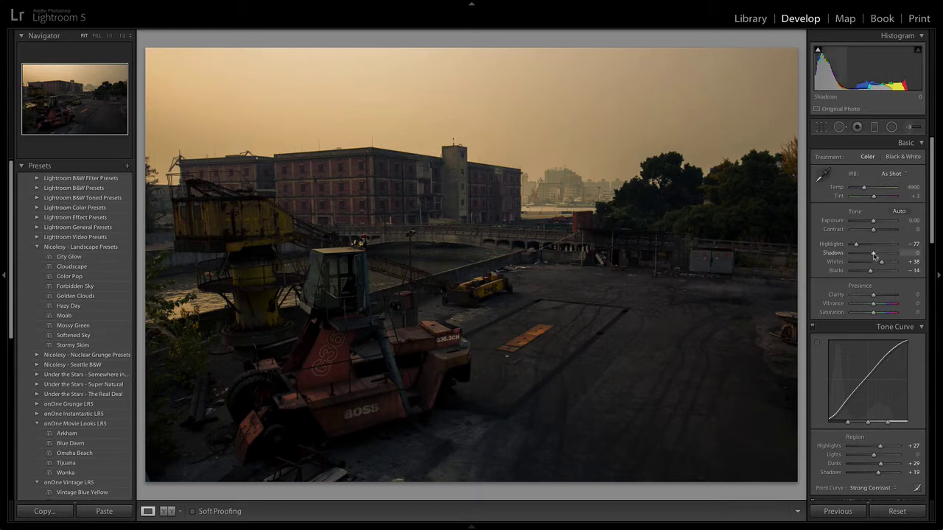
left_click_drag(875, 254, 885, 253)
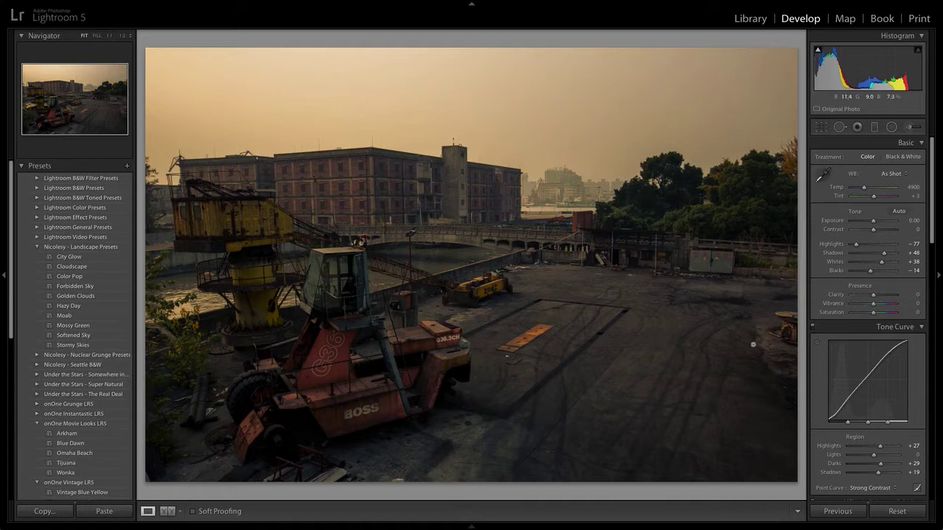
left_click_drag(873, 295, 884, 298)
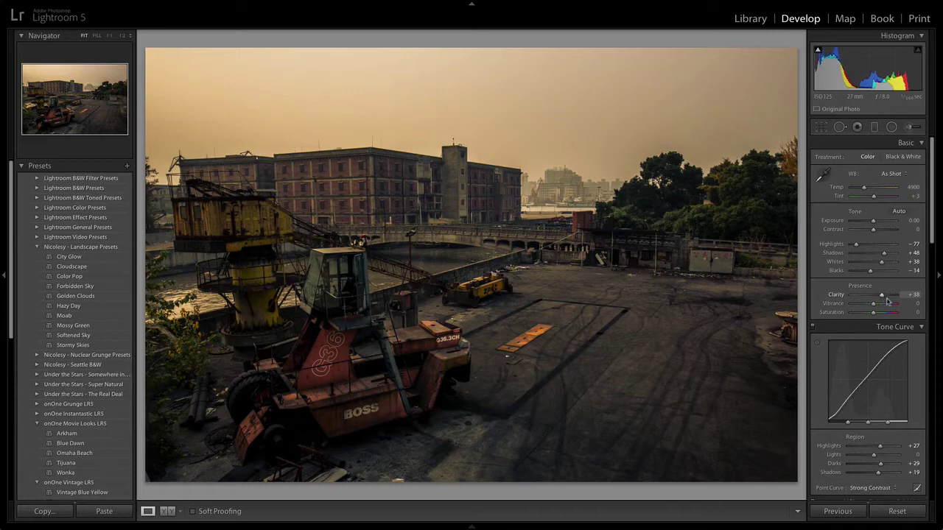
left_click_drag(884, 296, 881, 296)
Enable lens profile corrections, comparing the photo with and without them, and turn on chromatic aberration removal.
scroll(884, 295, "down", 15)
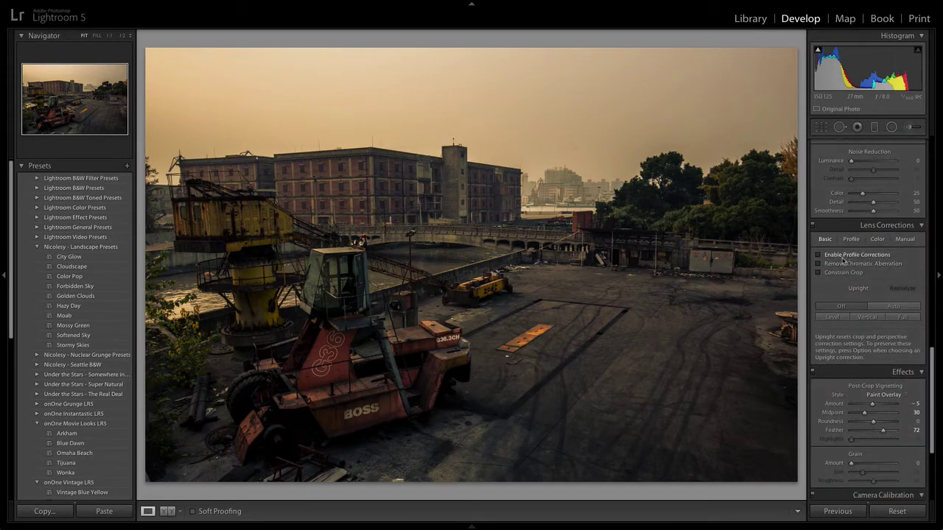
left_click(835, 255)
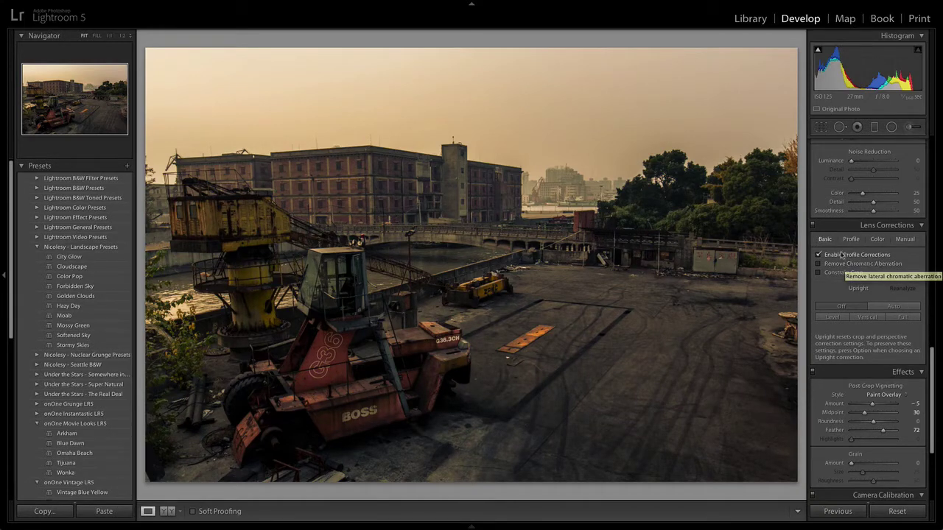
left_click(842, 256)
left_click(842, 255)
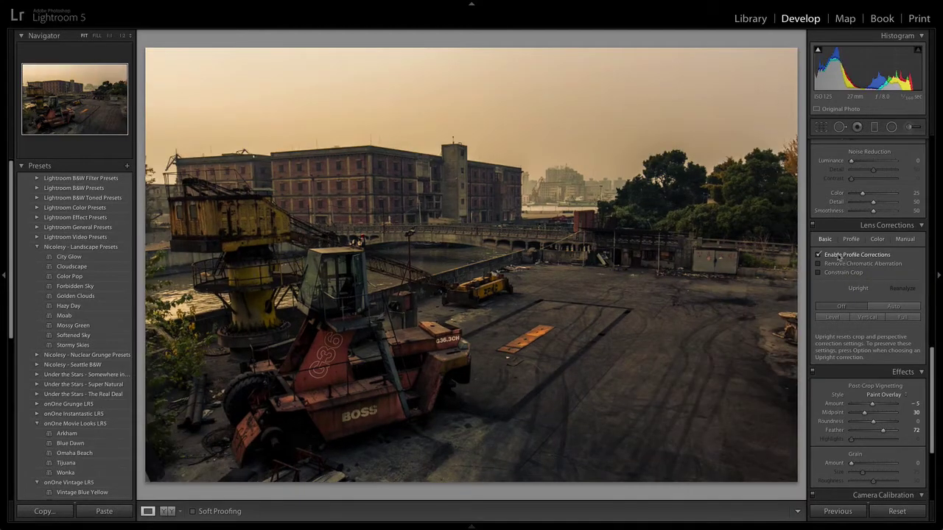
left_click(848, 265)
Change the post-crop vignette style to Highlight Priority, with Amount -17 and Midpoint 39.
left_click_drag(930, 383, 937, 409)
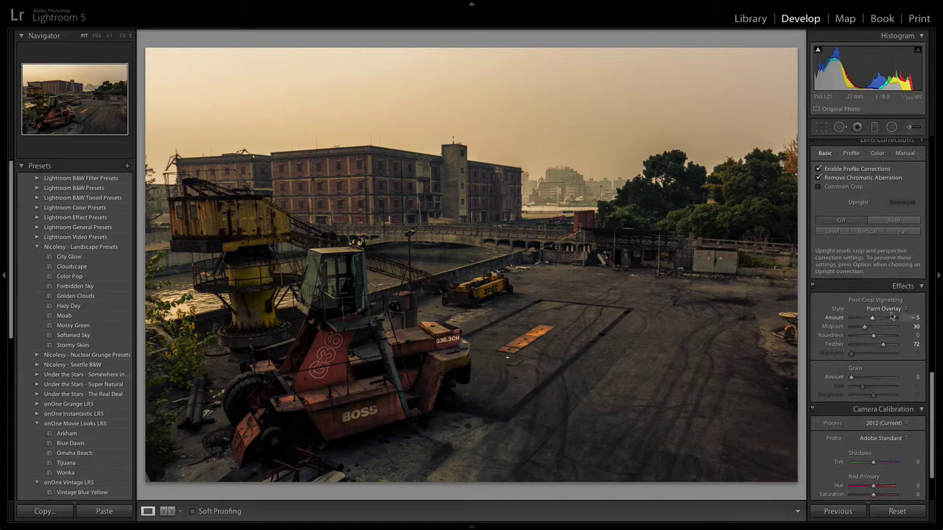
left_click(887, 309)
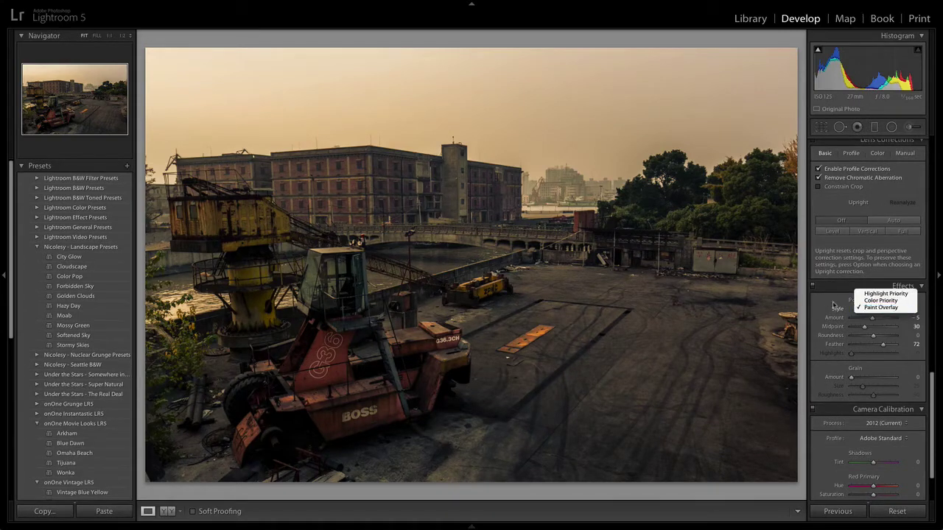
left_click(881, 307)
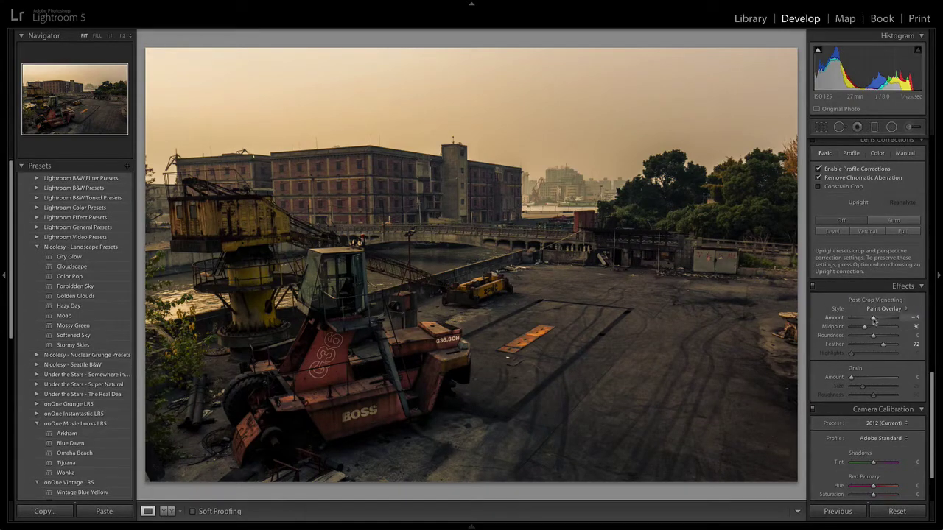
double_click(874, 318)
left_click(884, 308)
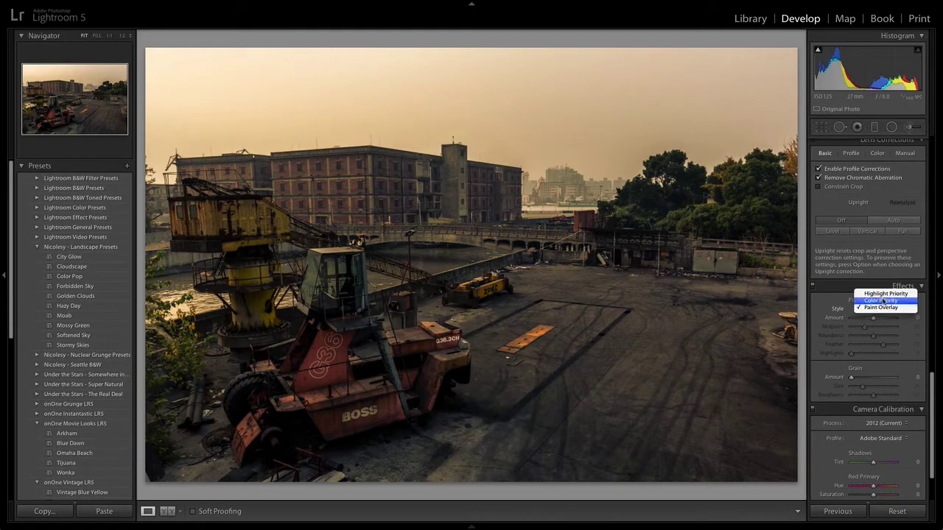
left_click(877, 294)
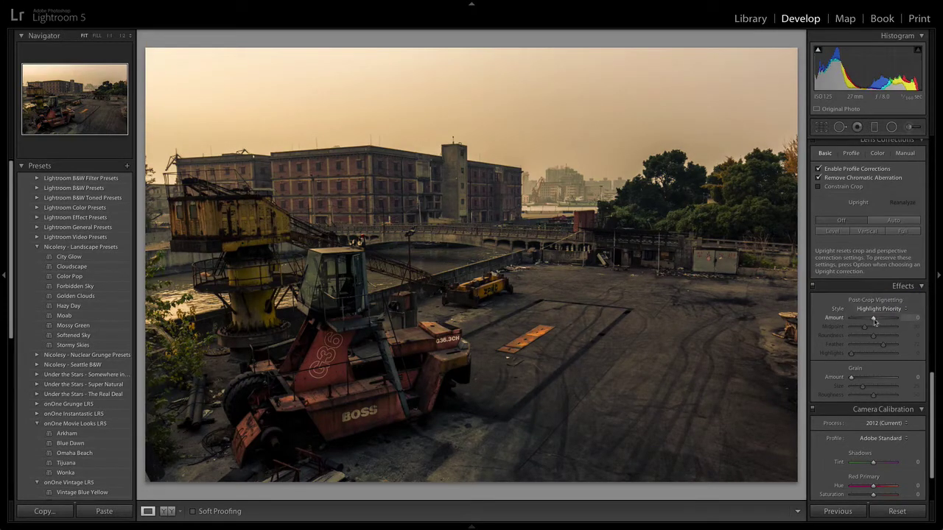
mouse_move(873, 319)
left_mouse_down()
mouse_move(860, 329)
mouse_move(868, 331)
left_mouse_up()
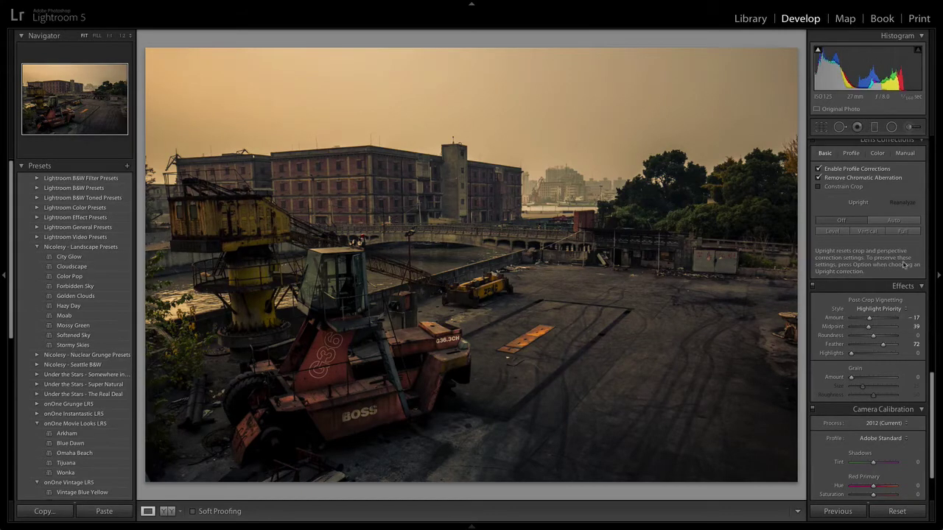
Switch the Effects adjustments off and on to compare the photo with and without the vignette.
left_click(814, 287)
left_click(813, 287)
left_click(813, 287)
left_click(813, 286)
left_click(814, 287)
Raise Exposure to +0.20, lower Saturation to -29 and set Clarity to +44.
left_click_drag(930, 385, 907, 144)
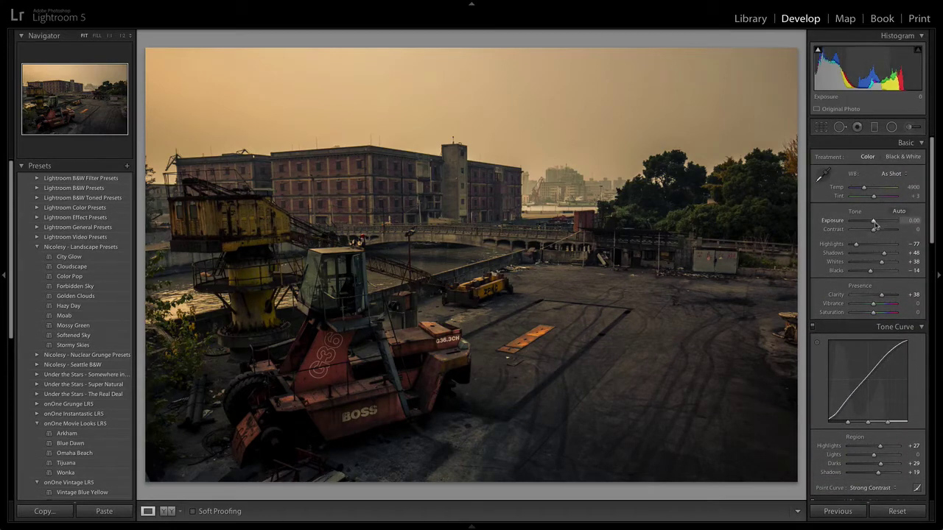
left_click_drag(873, 222, 900, 223)
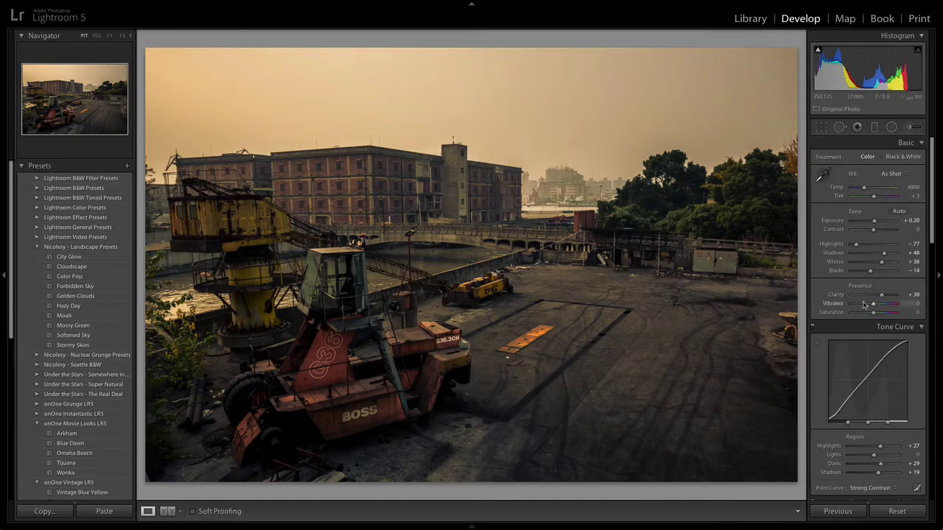
left_click_drag(872, 316, 883, 296)
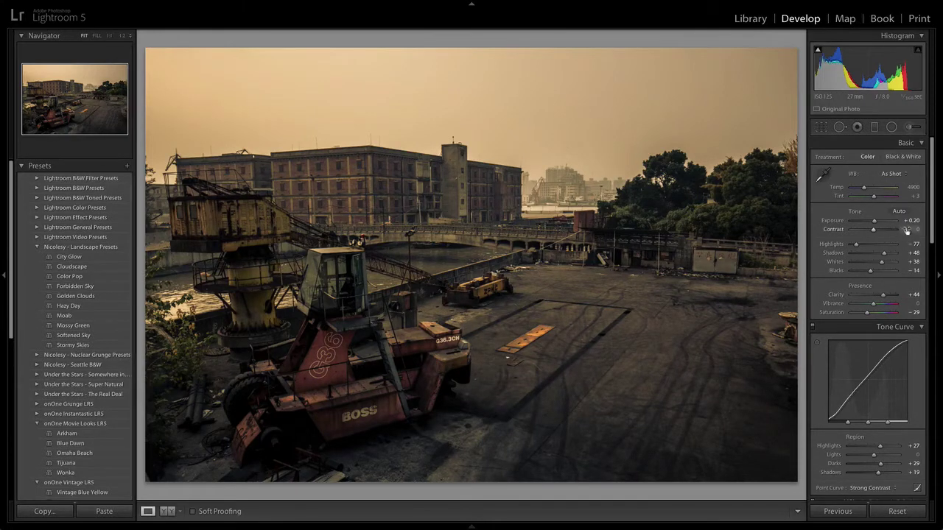
Test the effect of Contrast down to -100 and settle it at -3.
left_click_drag(912, 229, 875, 235)
left_click_drag(875, 230, 831, 234)
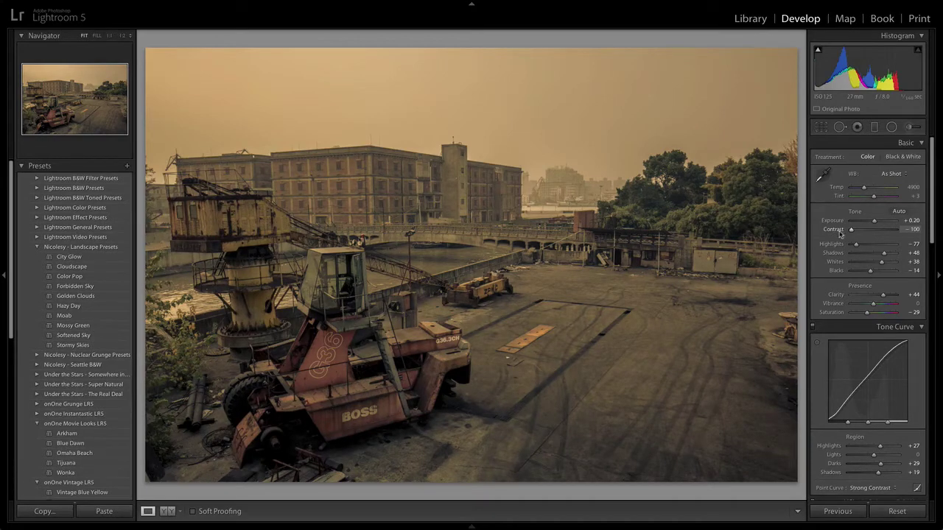
left_click_drag(841, 235, 872, 236)
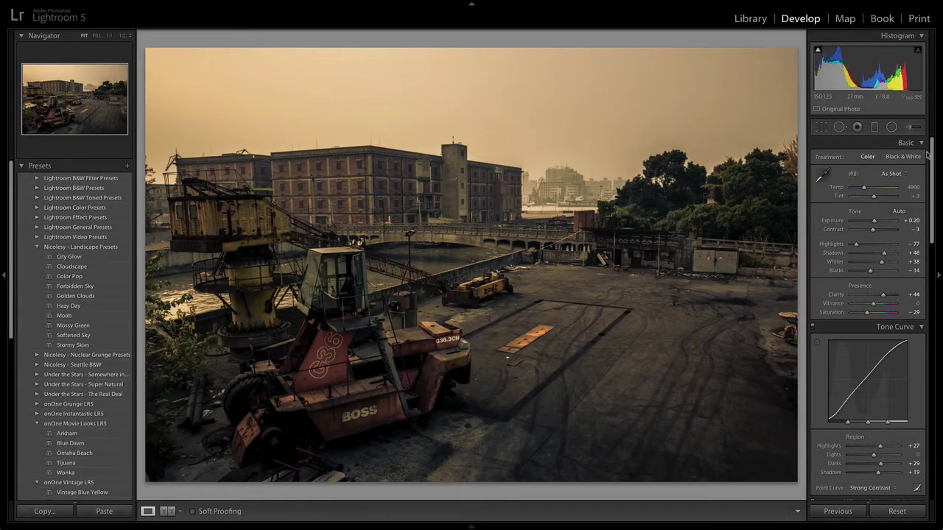
Set the Detail preview to the G36.3CH lettering on the red machine.
mouse_move(933, 154)
left_mouse_down()
mouse_move(933, 174)
mouse_move(939, 153)
left_mouse_up()
left_click_drag(932, 168, 940, 331)
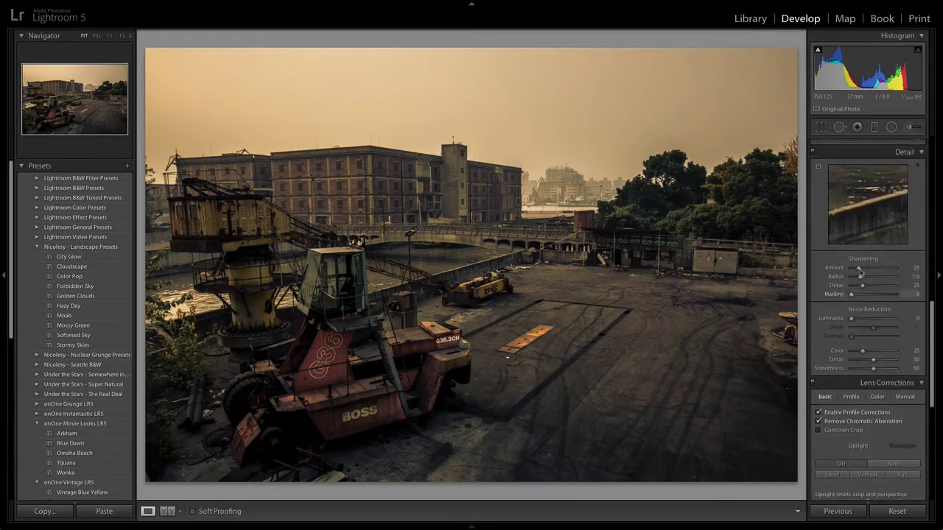
left_click(819, 168)
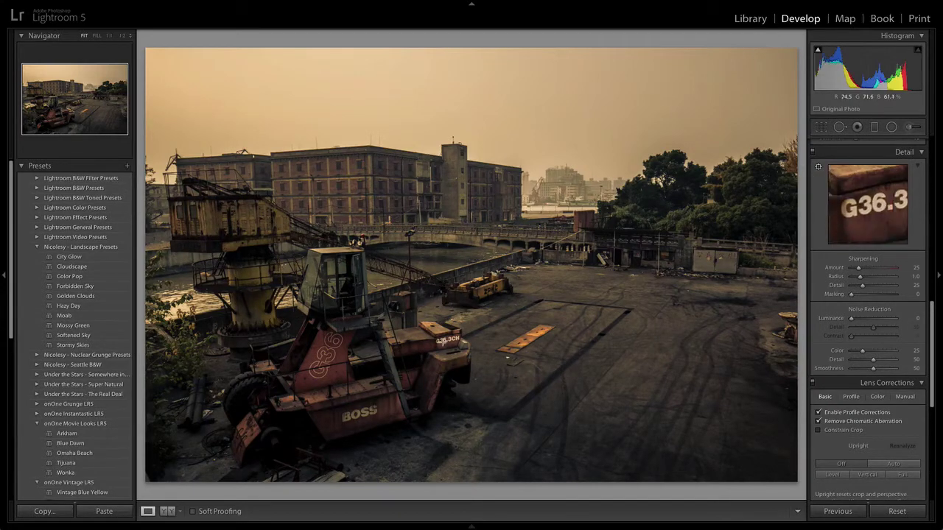
left_click(443, 342)
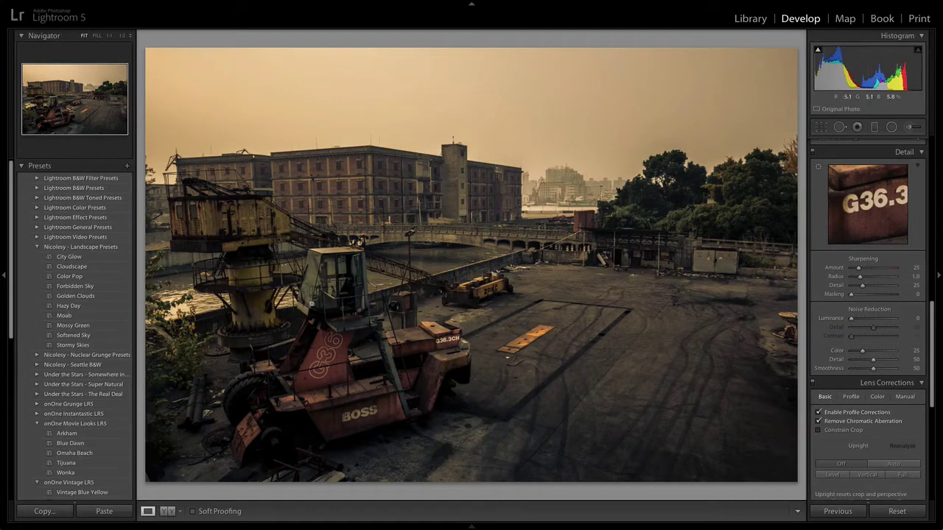
Raise the sharpening Amount to 83 and set Masking to 10 using the black-and-white mask preview.
left_click(335, 292)
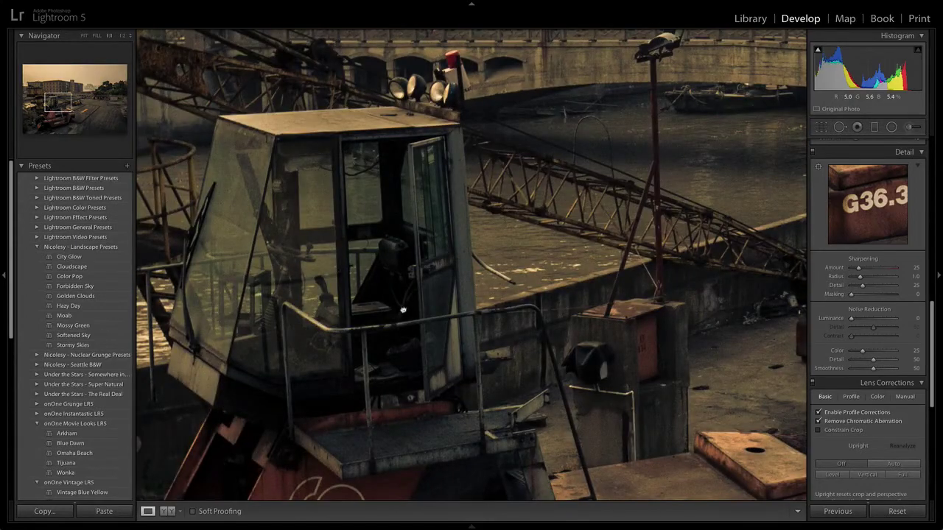
left_click(403, 310)
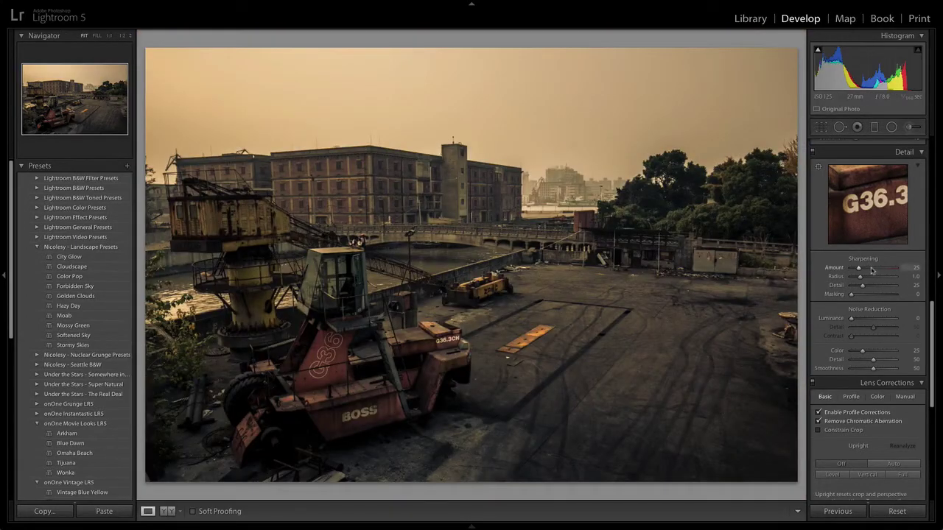
left_click_drag(869, 269, 876, 271)
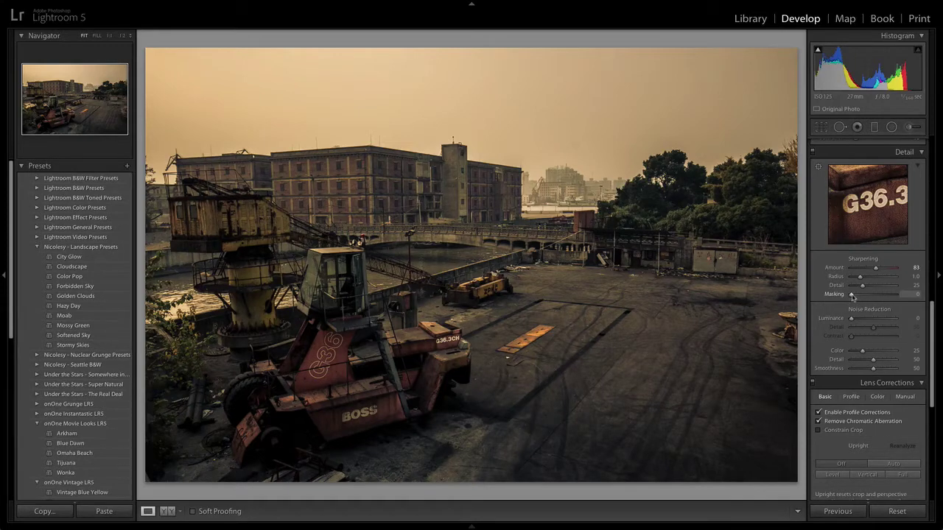
left_click(852, 295, "alt")
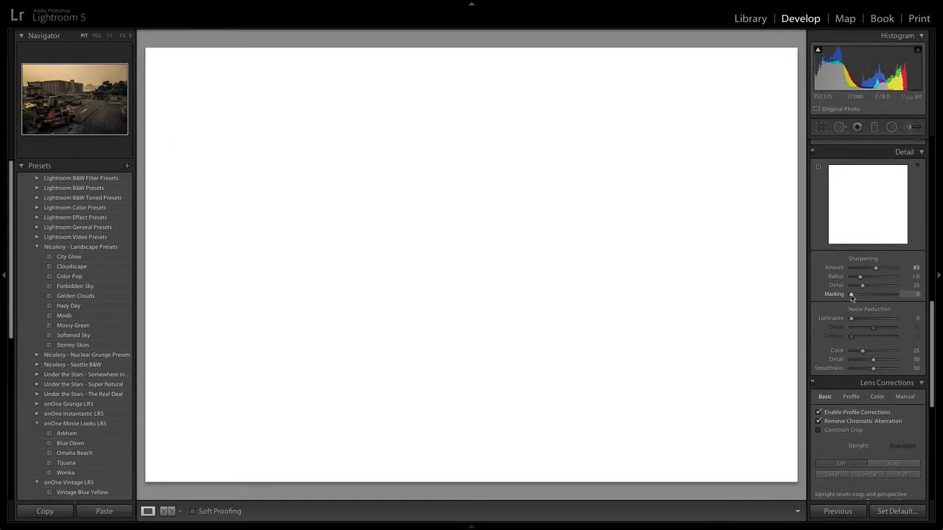
left_click_drag(852, 296, 856, 298)
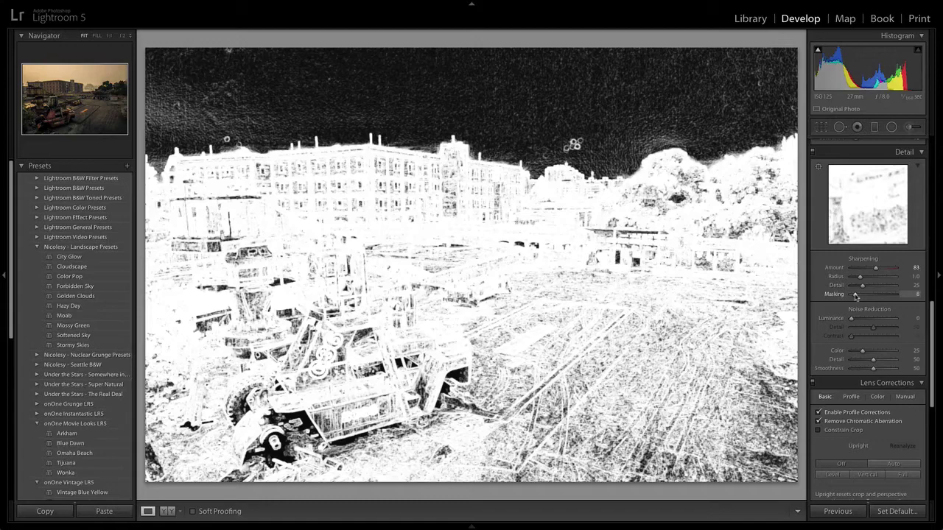
left_click_drag(855, 297, 856, 297)
left_click_drag(856, 297, 856, 297)
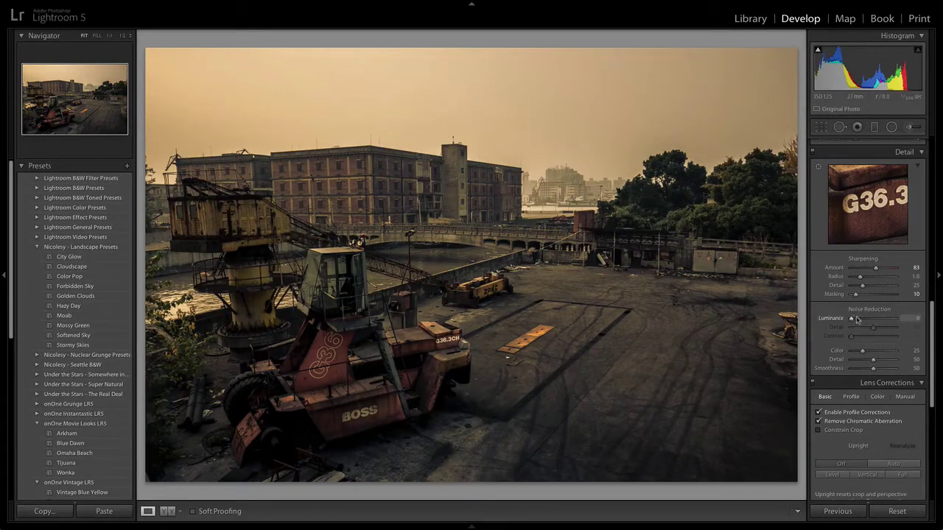
Set Noise Reduction Luminance to 32 and Color to 39 while viewing the bridge and sheds up close.
left_click(592, 240)
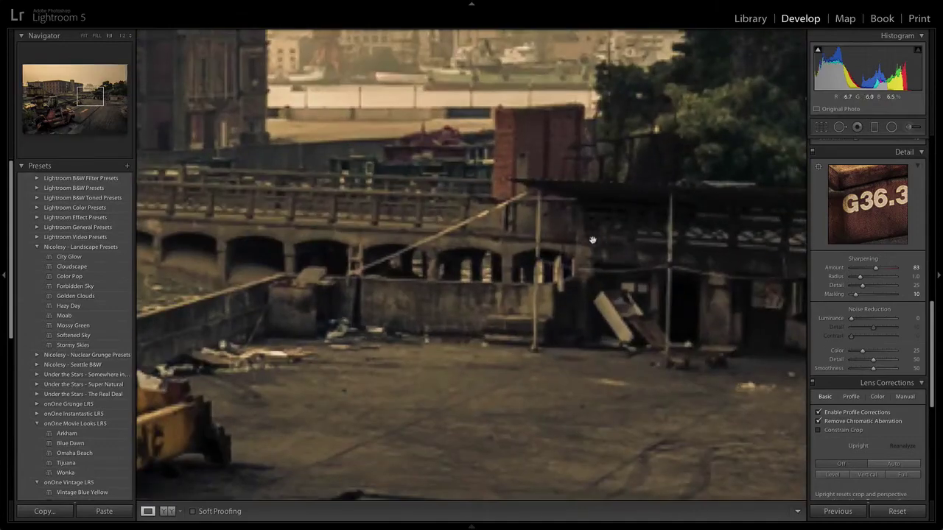
left_click_drag(593, 240, 550, 285)
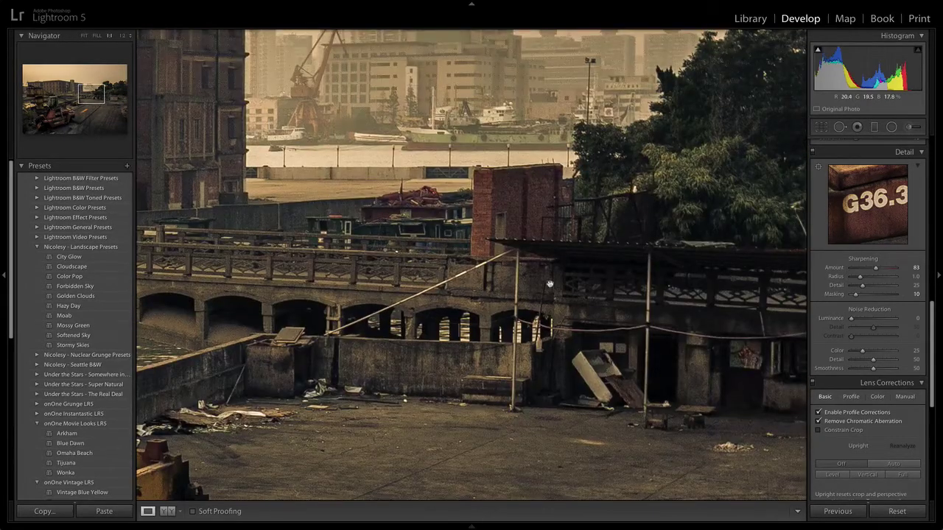
left_click_drag(851, 318, 863, 319)
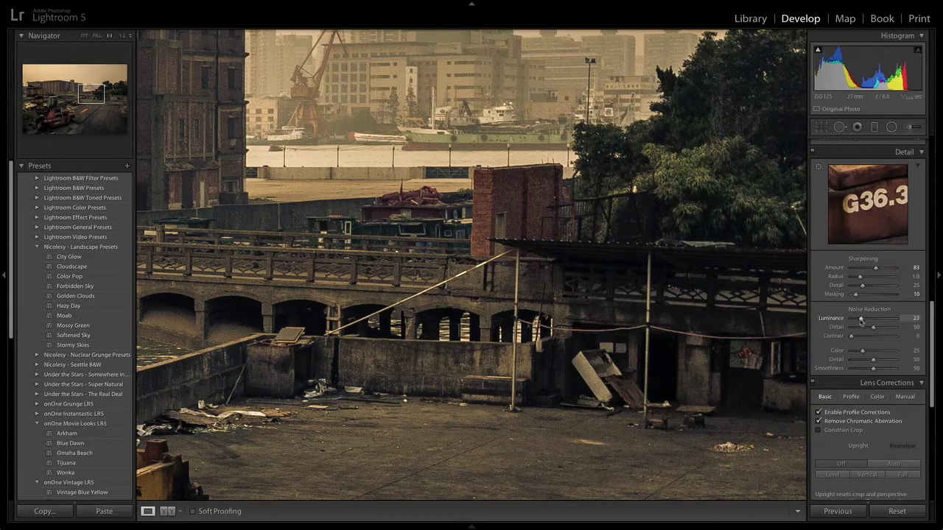
left_click_drag(866, 321, 867, 320)
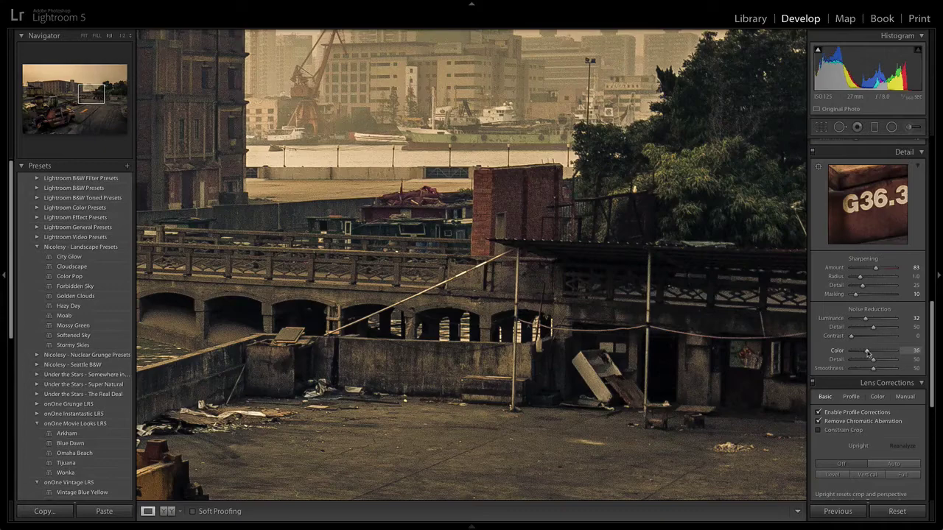
left_click_drag(869, 353, 869, 352)
left_click_drag(674, 477, 596, 258)
left_click(596, 258)
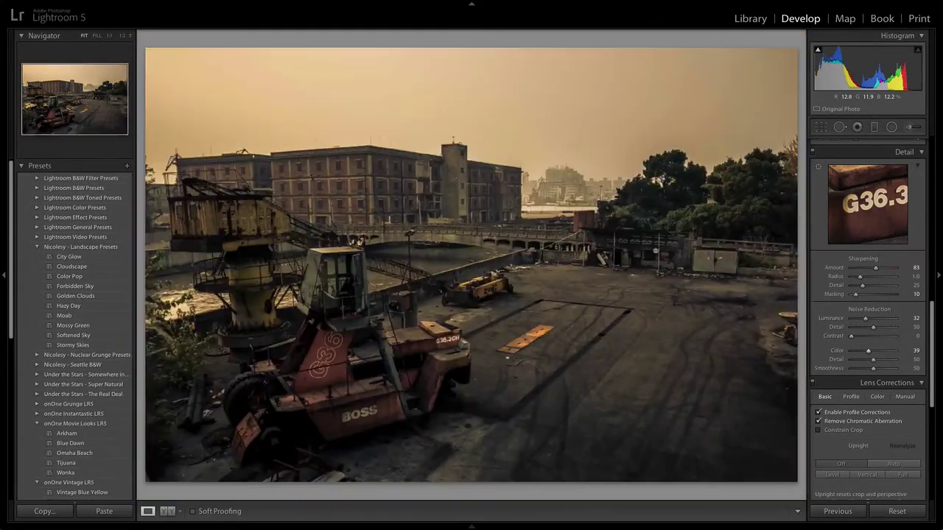
Inspect the red machine up close and lower the Noise Reduction Luminance to 10.
left_click_drag(933, 329, 920, 159)
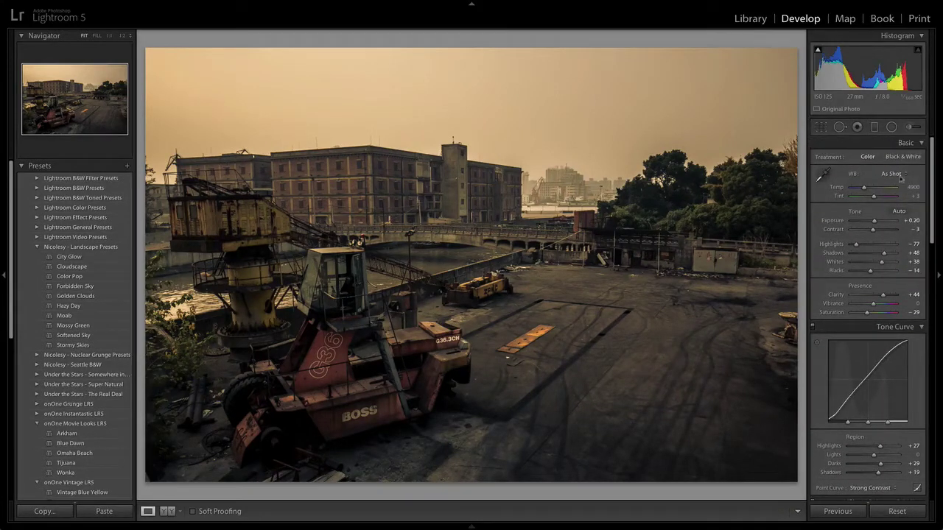
left_click(437, 338)
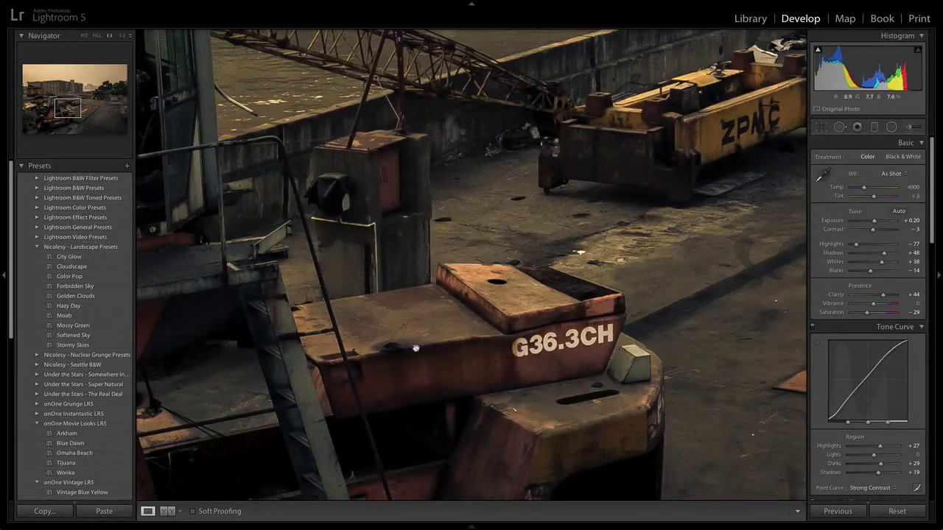
left_click(425, 349)
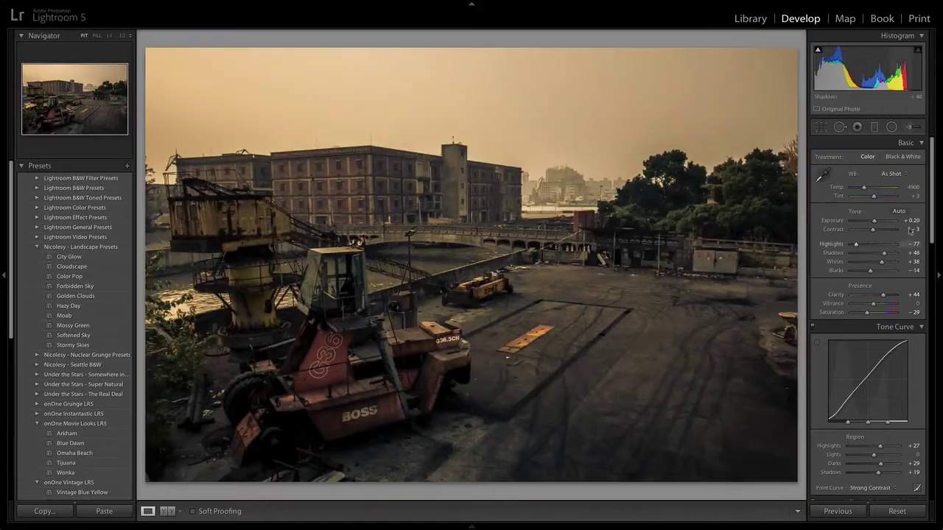
left_click_drag(933, 223, 935, 382)
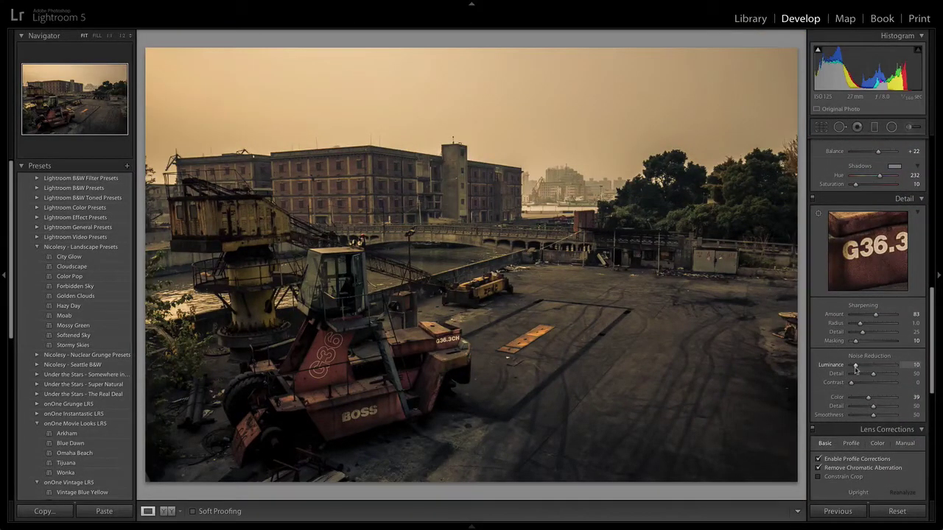
left_click(412, 346)
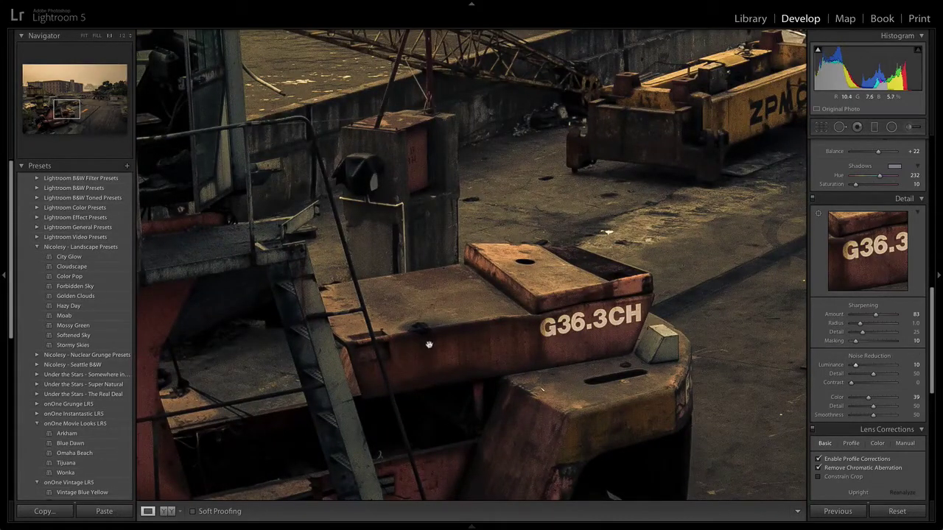
left_click(429, 345)
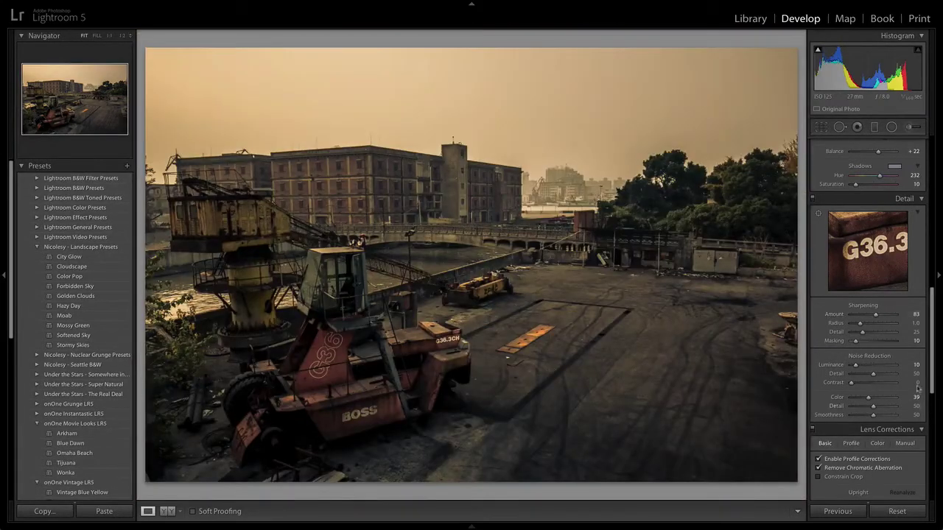
Add film grain to the photo, trying Amount 26 up close and settling on Amount 9.
left_click_drag(933, 363, 934, 410)
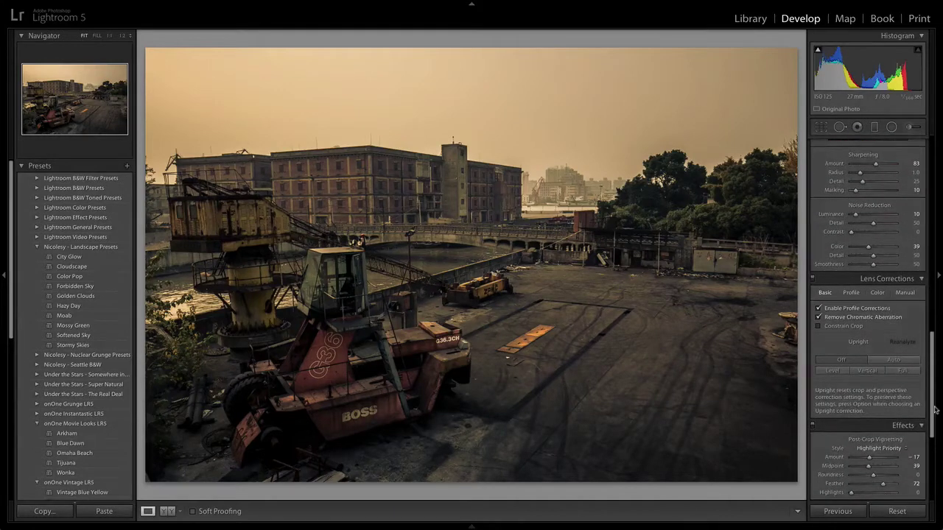
scroll(855, 358, "down", 5)
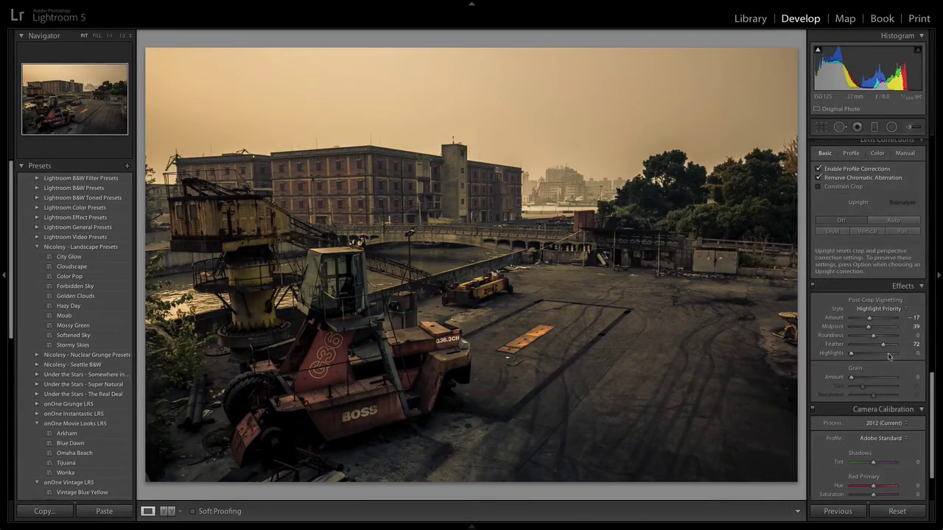
left_click_drag(853, 379, 864, 378)
left_click(435, 345)
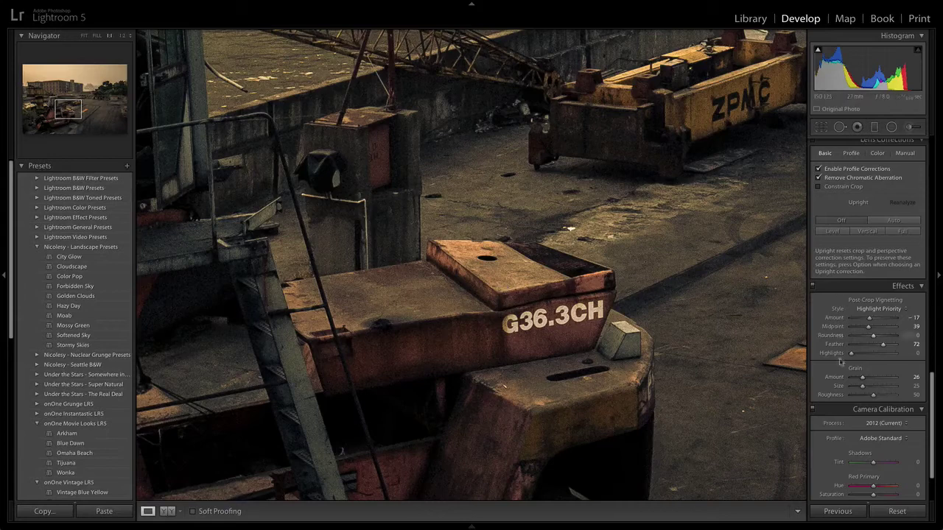
left_click_drag(862, 378, 847, 379)
left_click_drag(851, 377, 857, 377)
left_click(629, 358)
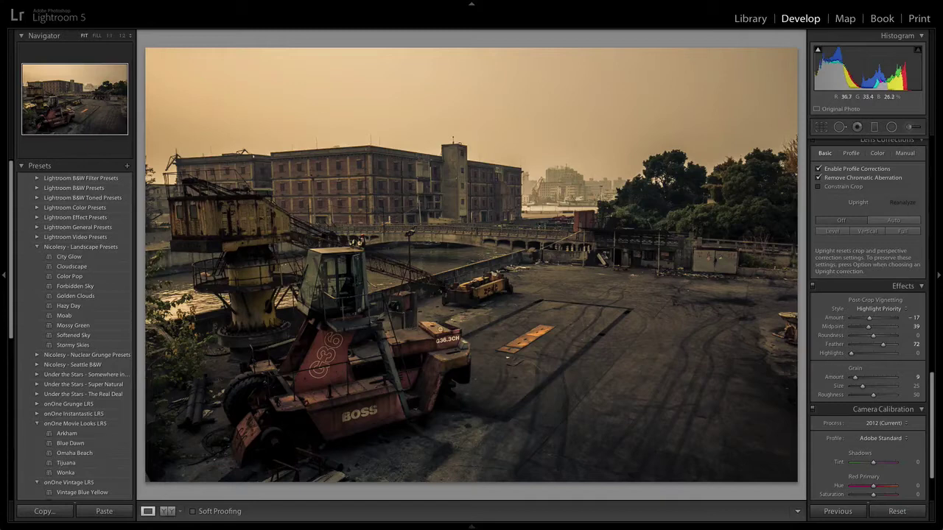
Set up a new Adjustment Brush with Size 18.1, Flow 60, Clarity 48 and Exposure -0.14.
left_click_drag(932, 398, 920, 152)
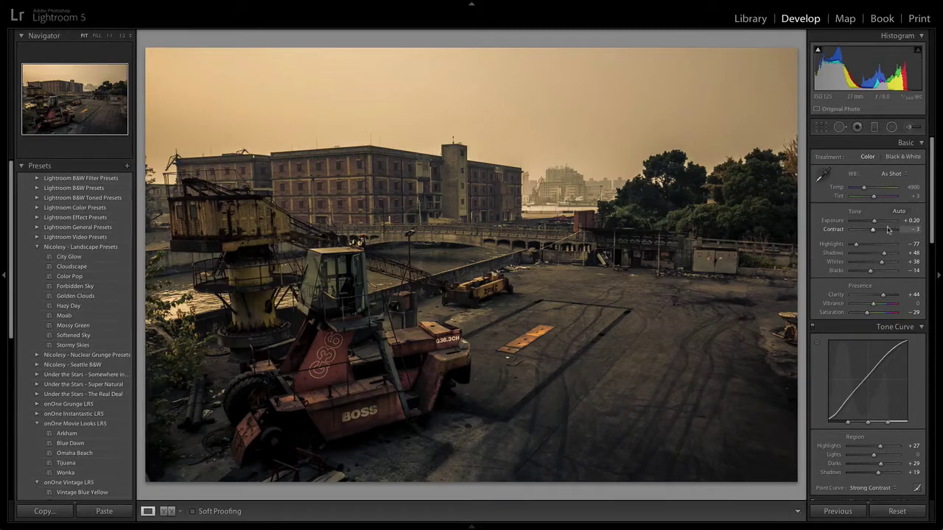
left_click(909, 128)
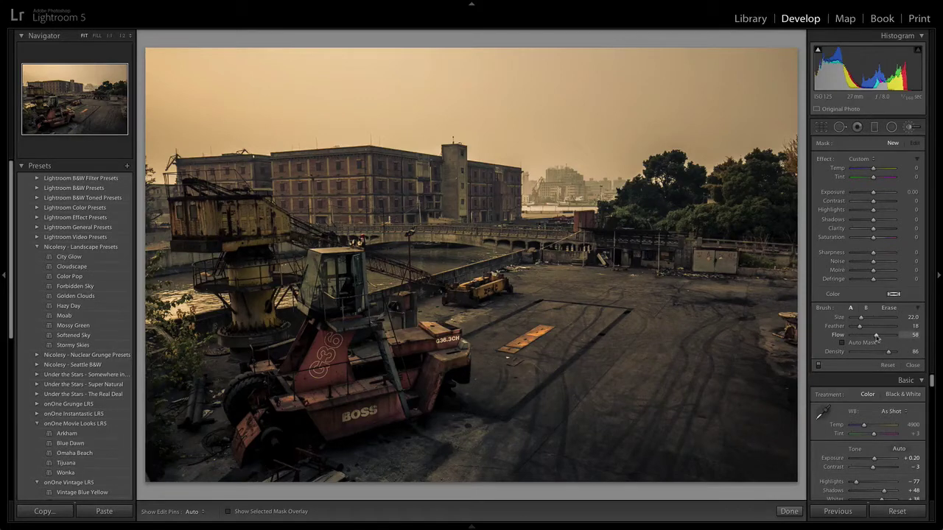
left_click_drag(877, 337, 877, 336)
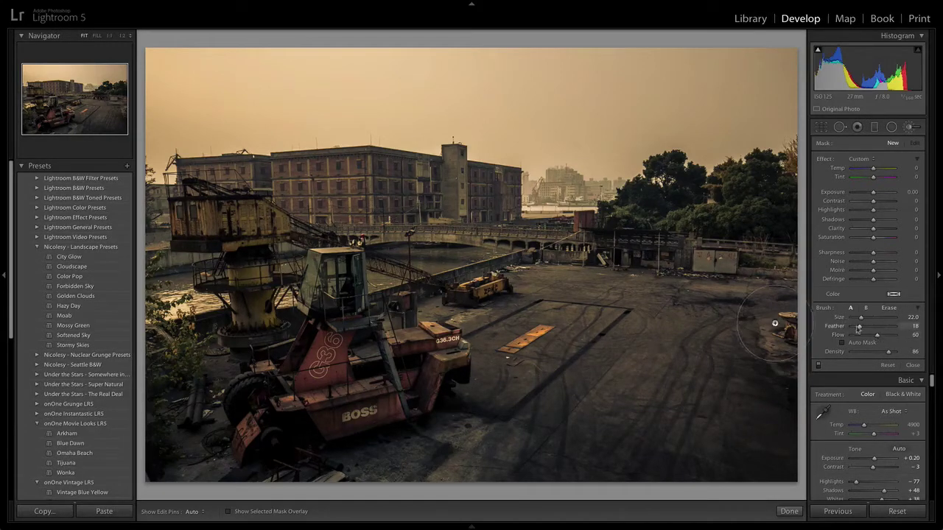
key("bracketleft")
key("bracketleft")
key("bracketleft")
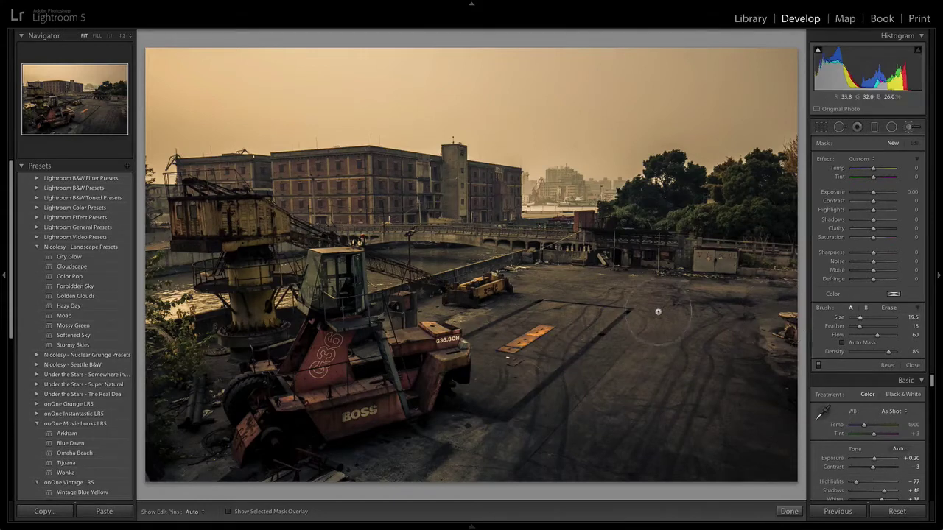
left_click_drag(858, 319, 860, 320)
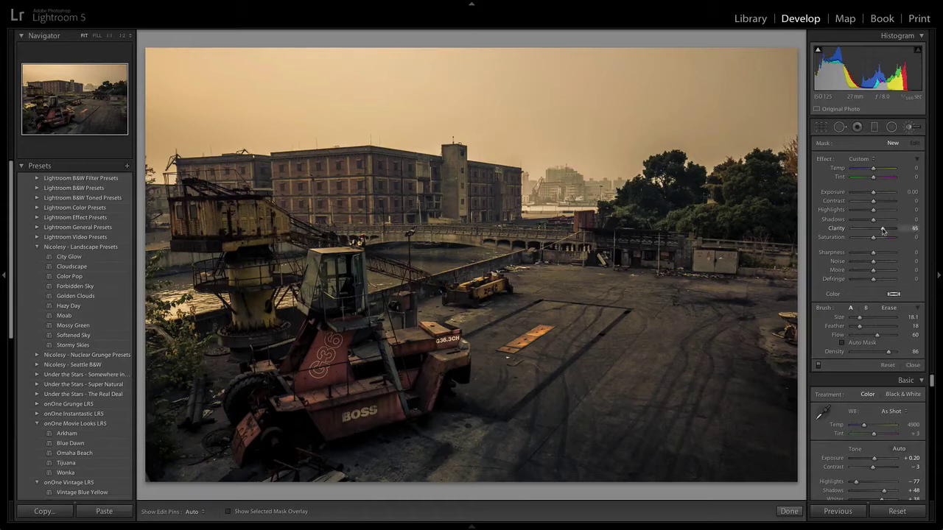
left_click_drag(883, 231, 884, 230)
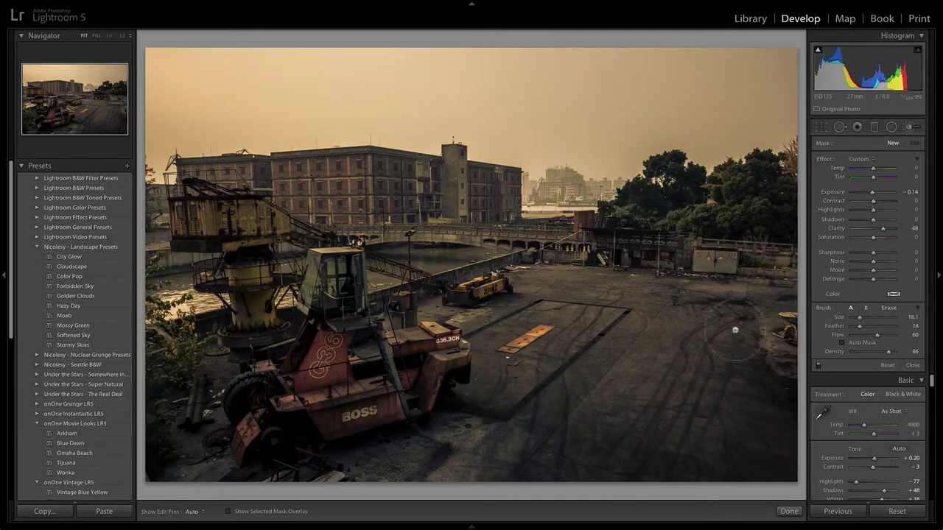
Paint the brush adjustment over the dock pavement and the foreground ground around the red machine, with the edit pins hidden.
key("h")
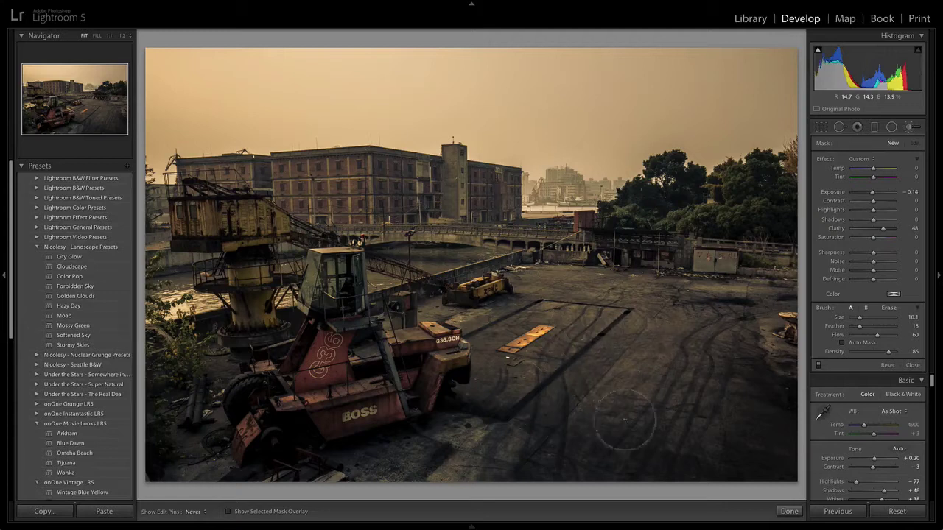
left_click_drag(731, 358, 738, 352)
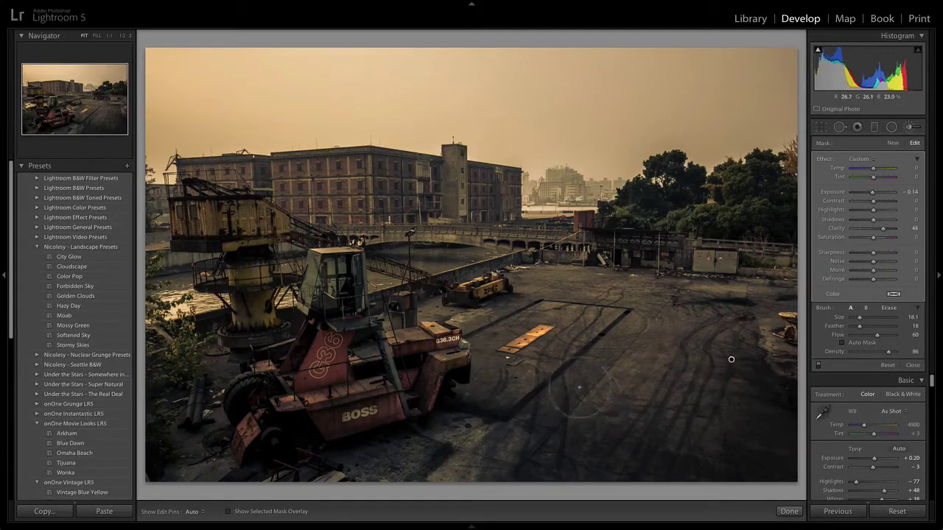
key("h")
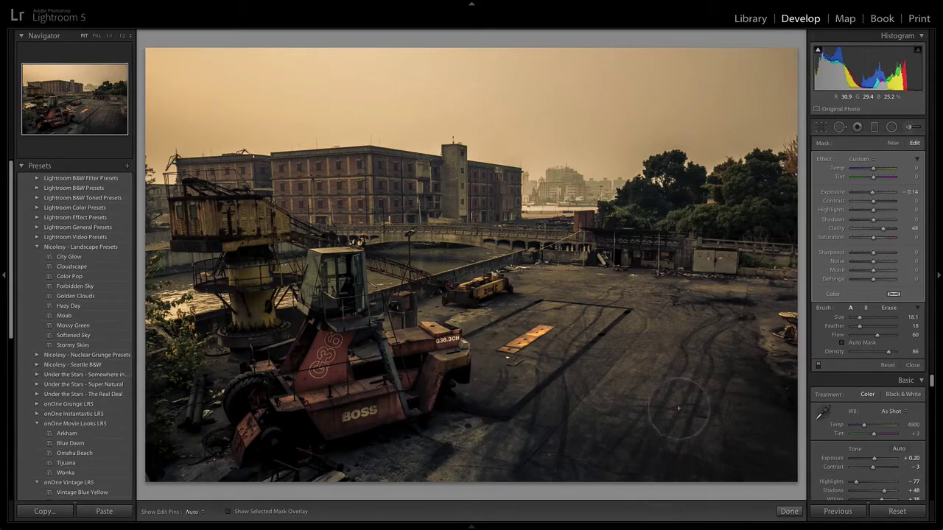
Show the selected mask overlay to check the painted area, and hide it again.
key("h")
left_click(248, 512)
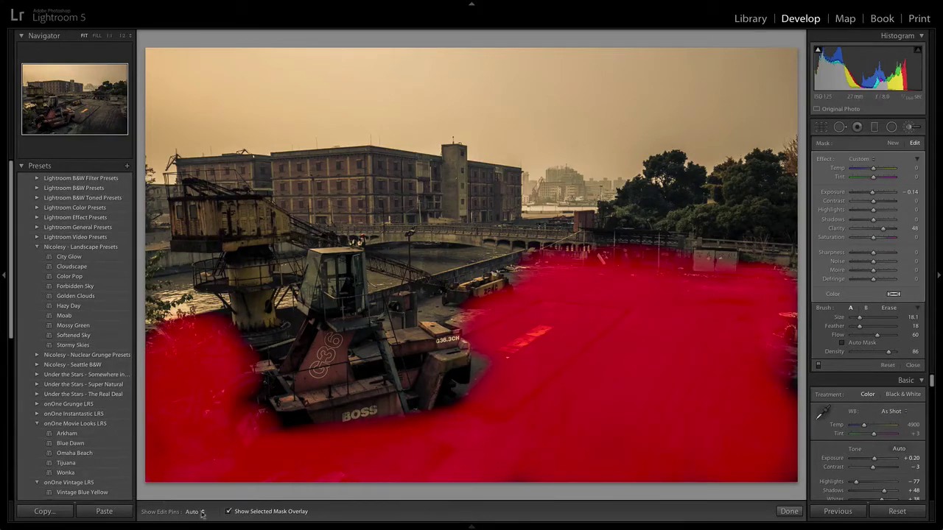
left_click(236, 511)
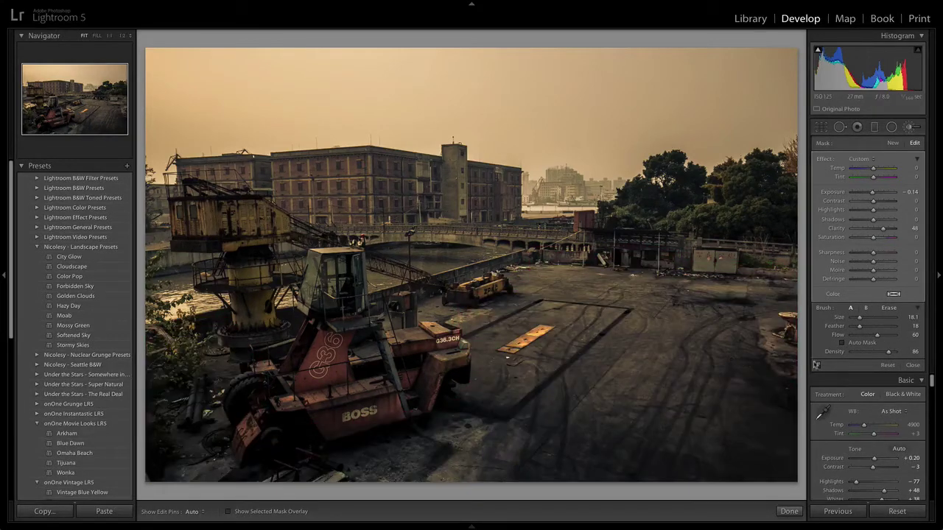
Compare the photo without and with the ground's brush adjustment, and set that adjustment's Contrast to 22 and Exposure to -0.24.
left_click(818, 366)
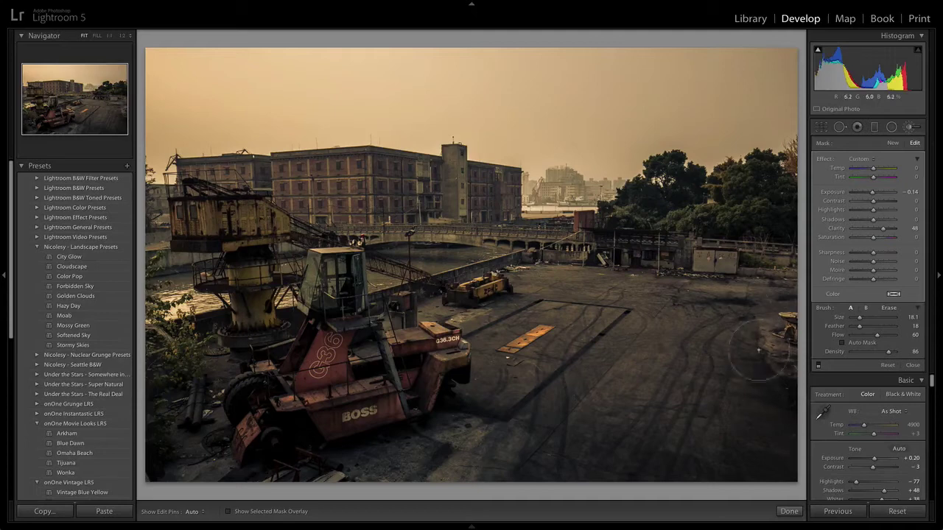
left_click(819, 366)
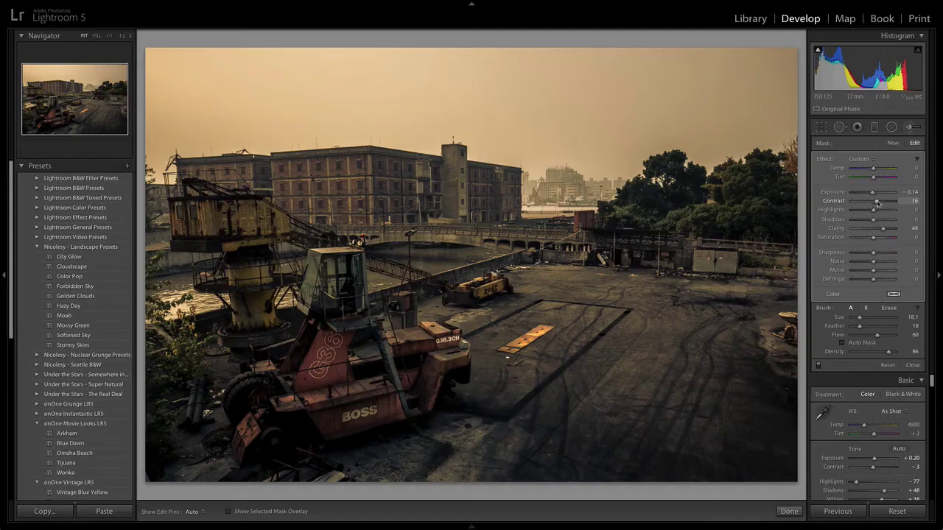
left_click_drag(877, 201, 879, 202)
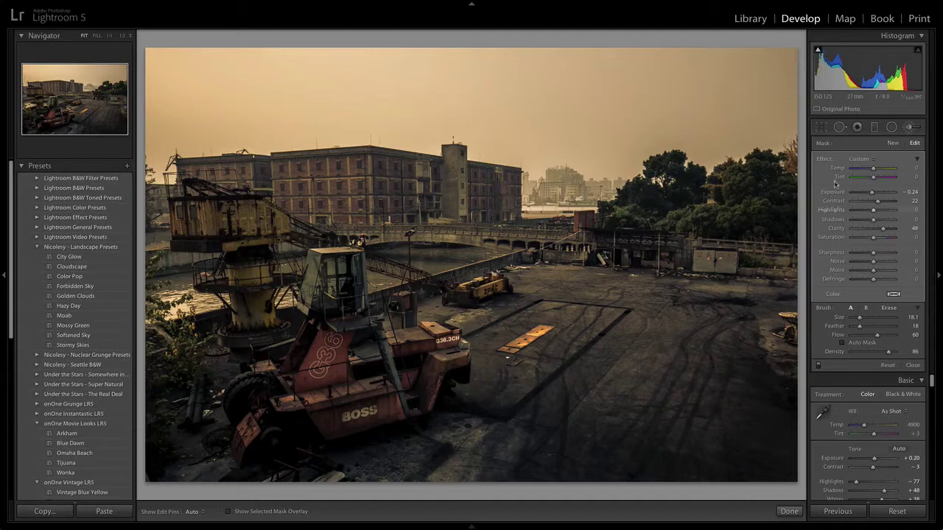
double_click(824, 160)
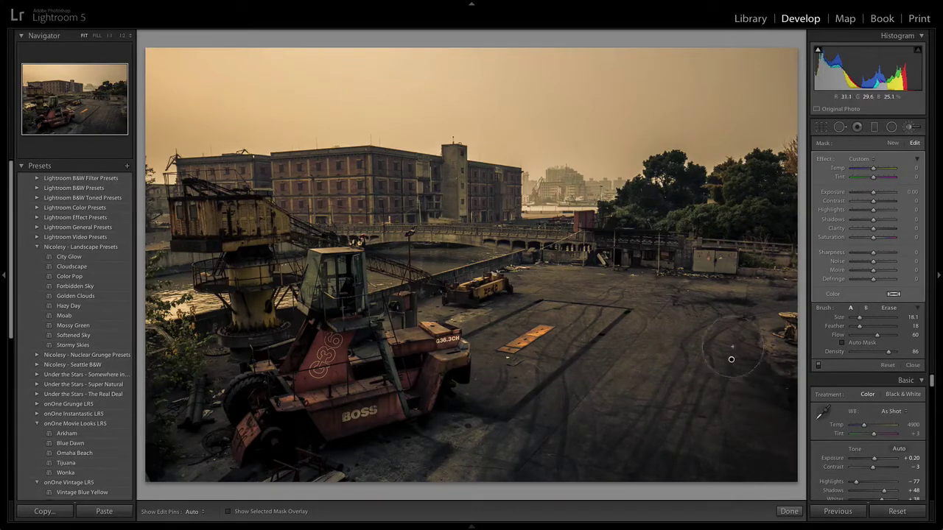
key("o")
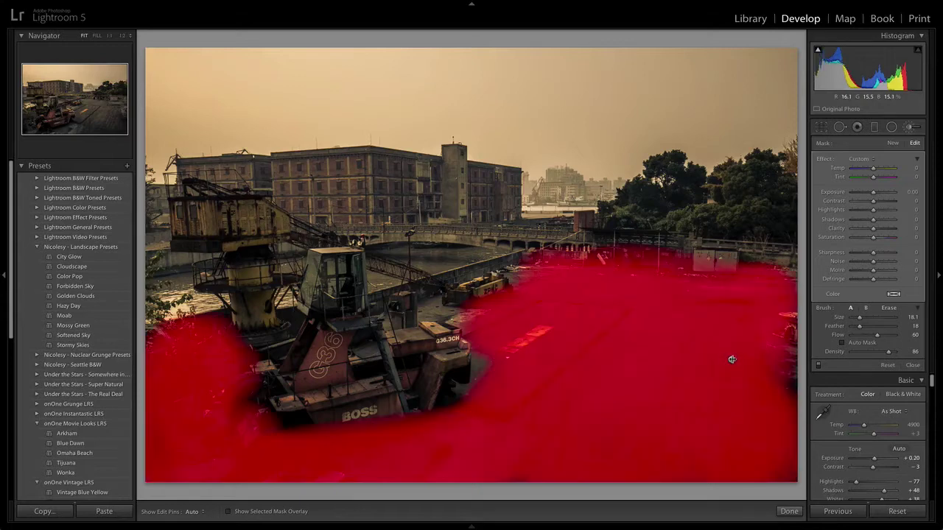
key("o")
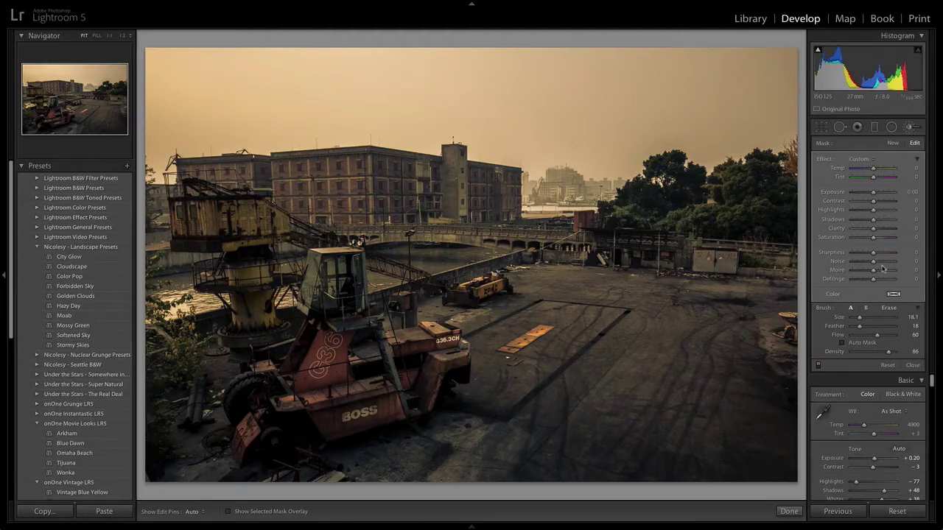
key("ctrl+z")
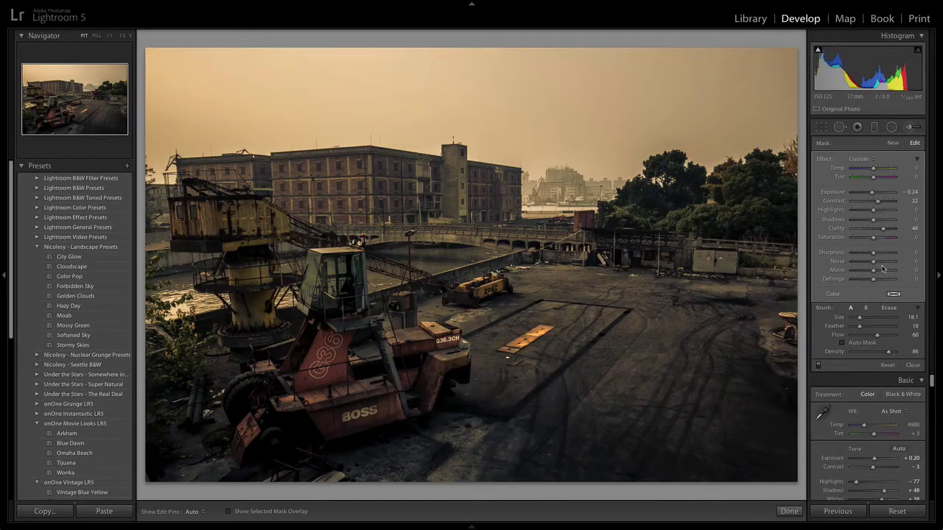
Create a new brush adjustment with Size 7.9, Exposure 0.30 and Saturation 24, and paint it over the red machine's body panels.
left_click(892, 143)
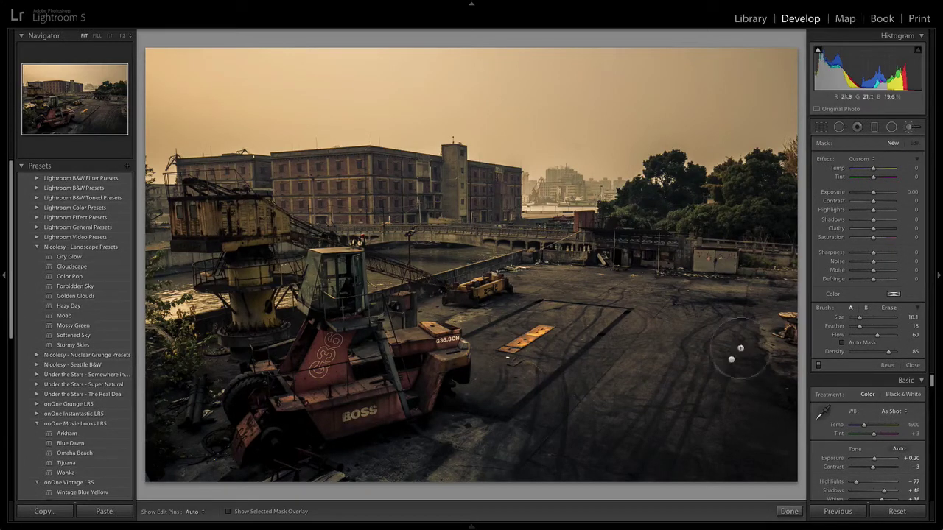
left_click_drag(859, 317, 855, 318)
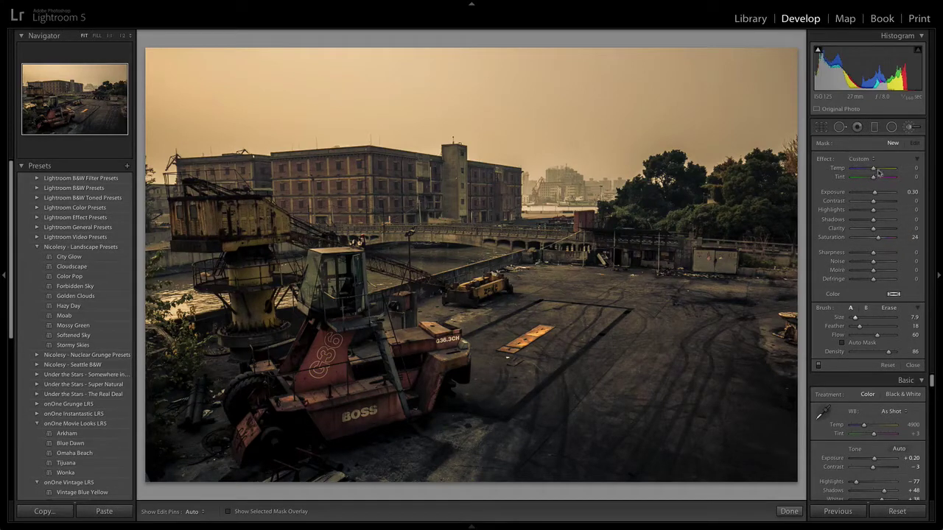
key("h")
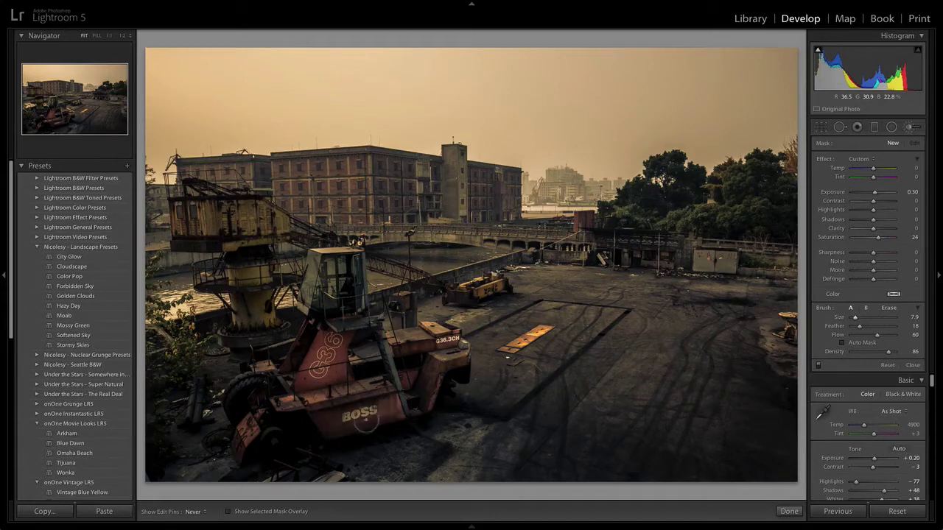
mouse_move(398, 405)
left_mouse_down()
mouse_move(429, 356)
mouse_move(448, 360)
mouse_move(415, 403)
left_mouse_up()
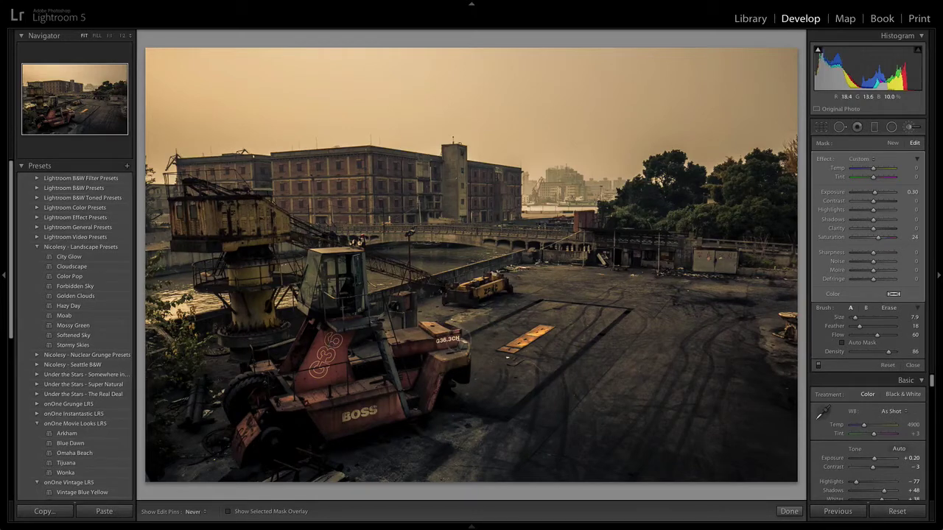
key("h")
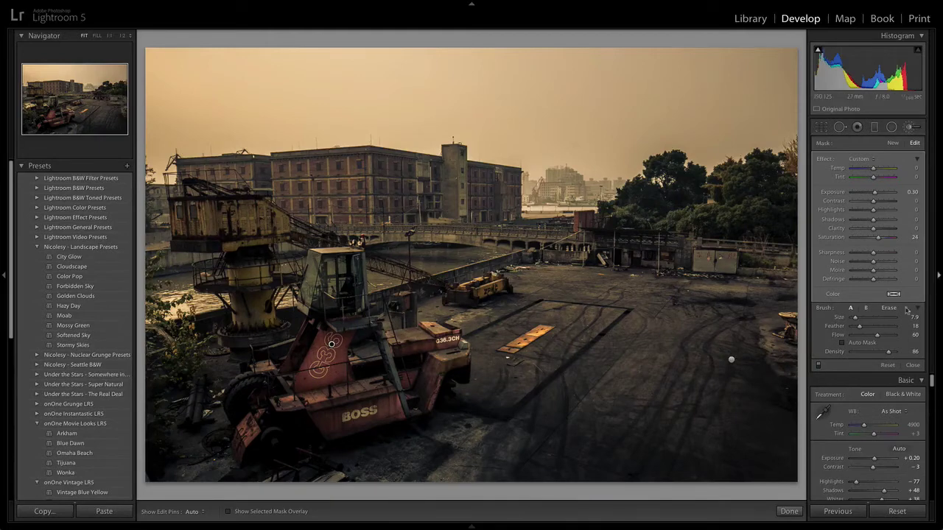
Compare the photo without and with the brush adjustments, and check the red machine's painted area with the mask overlay.
left_click(818, 366)
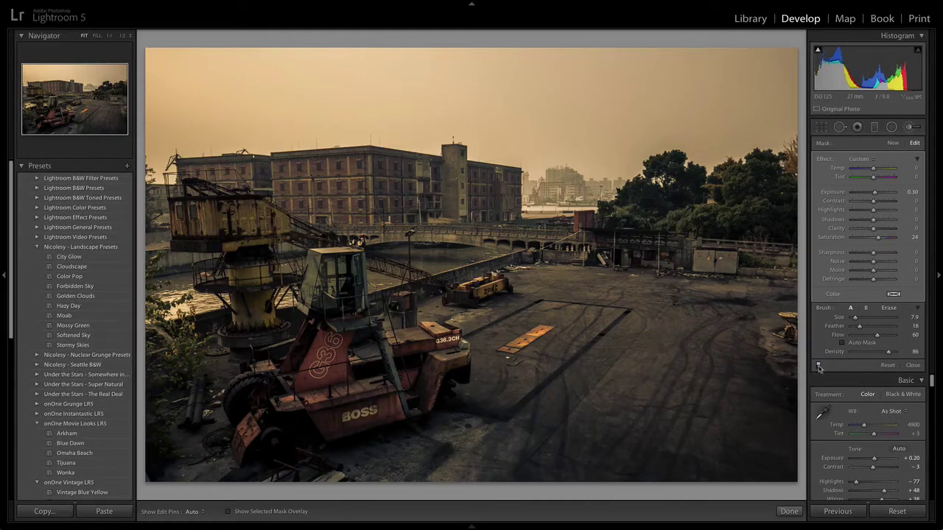
key("h")
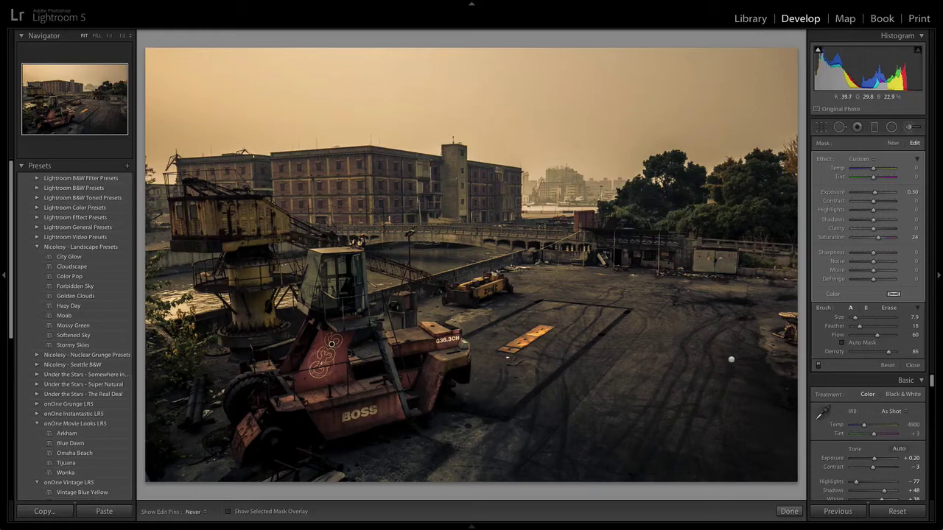
key("h")
left_click(228, 512)
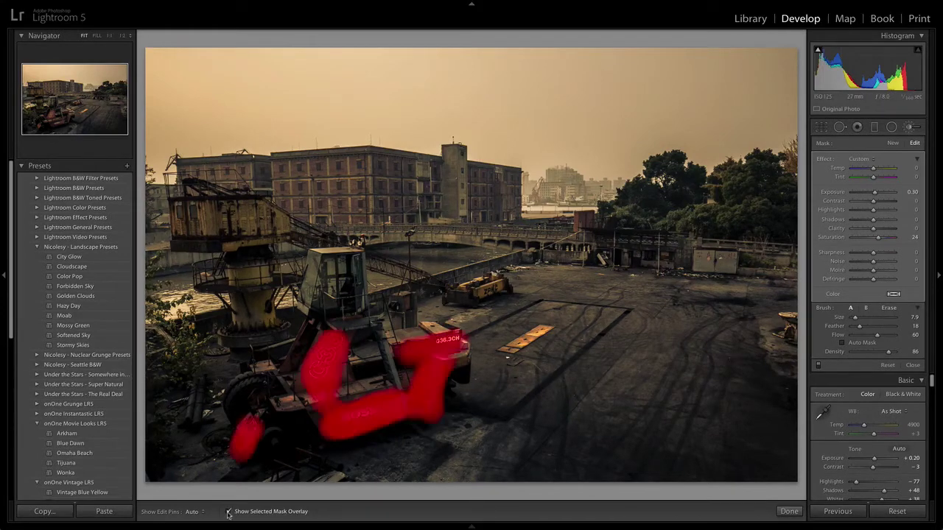
left_click(229, 512)
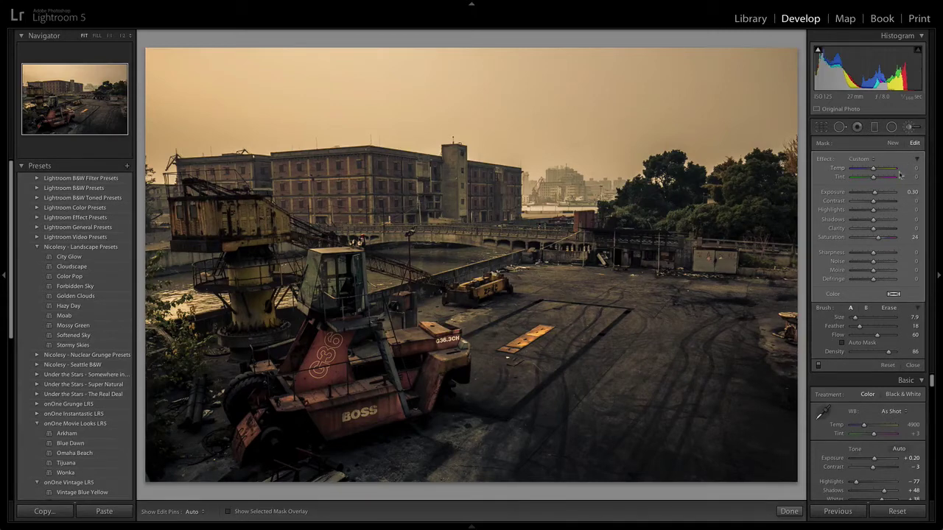
Create a new brush adjustment from reset sliders with Exposure -0.57 and Clarity 38, and paint it over the large brick building.
left_click(894, 144)
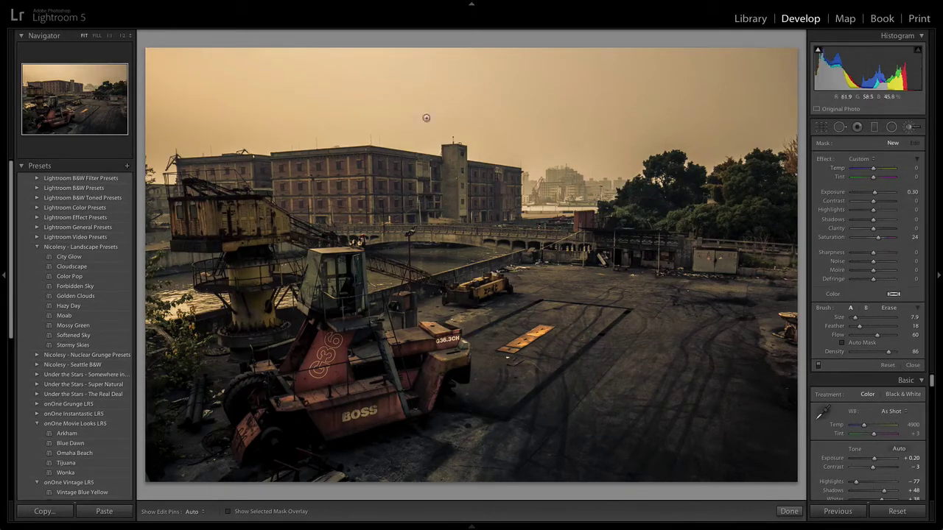
double_click(823, 159)
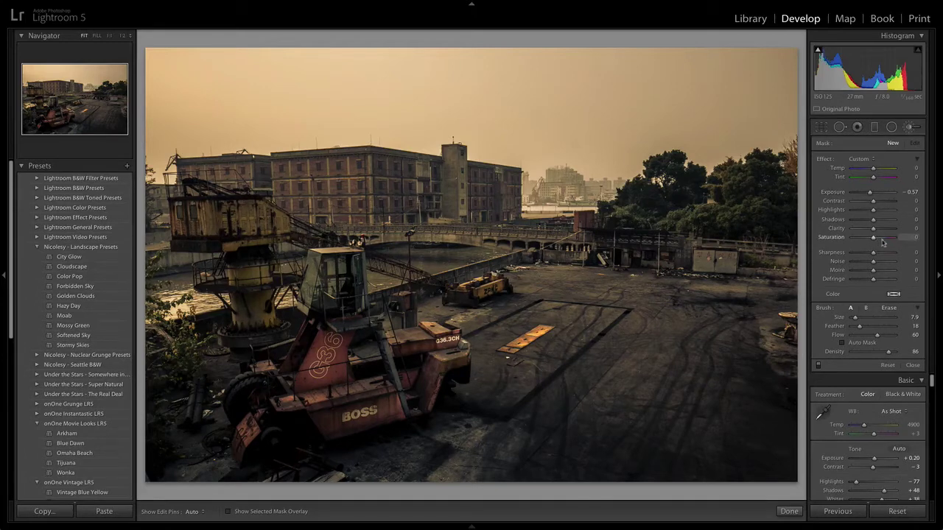
left_click_drag(873, 229, 883, 231)
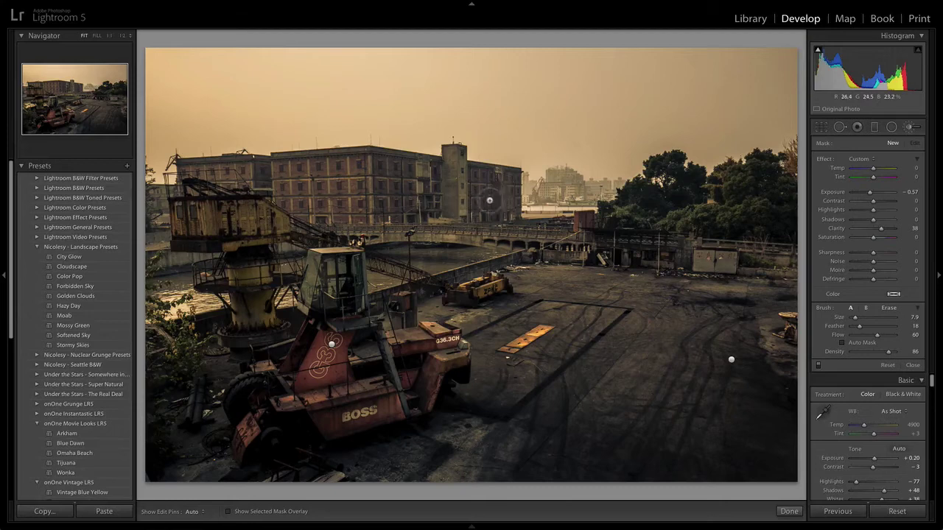
key("h")
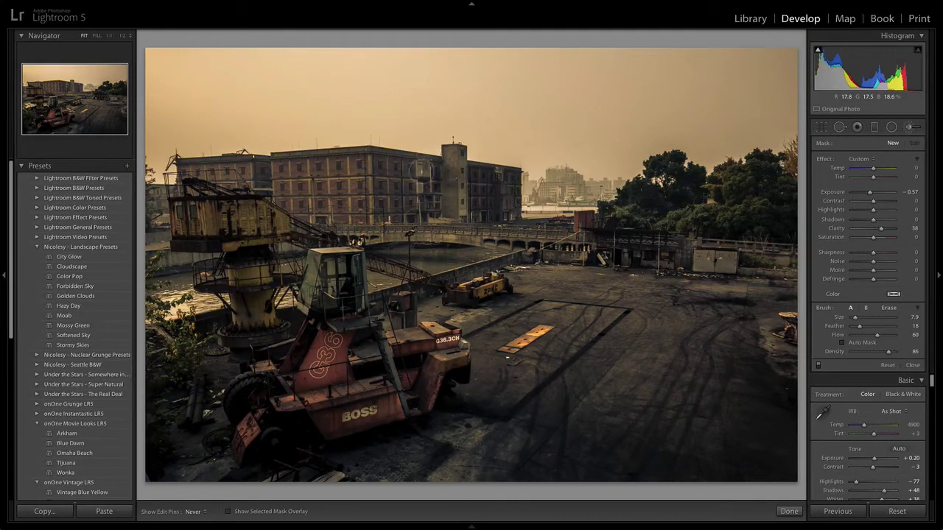
mouse_move(368, 171)
left_mouse_down()
mouse_move(385, 212)
mouse_move(463, 202)
left_mouse_up()
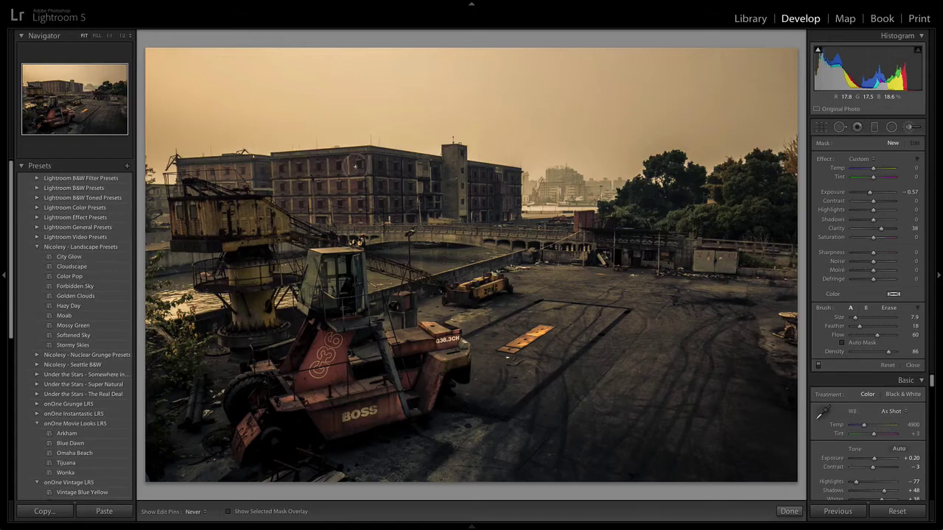
key("h")
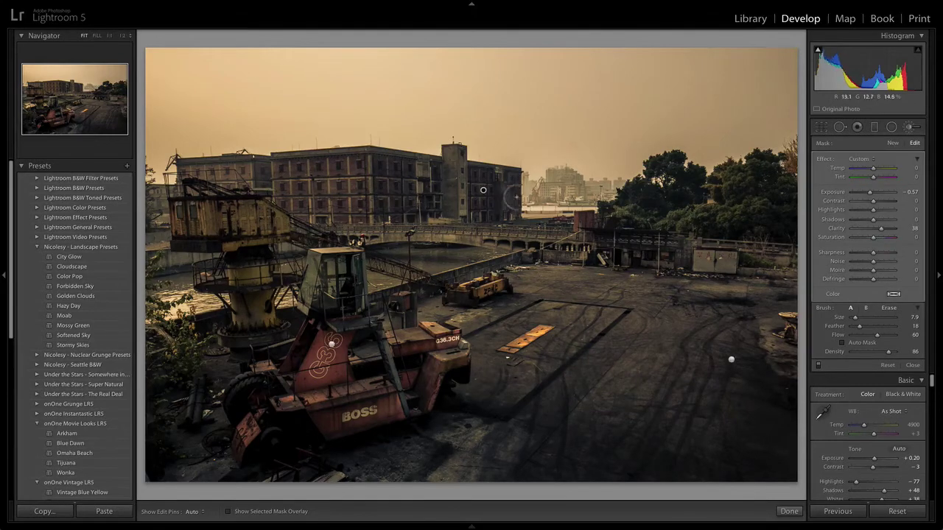
Reduce the brush Size to 5.2 and extend the building adjustment over the brick wing behind the yellow crane.
key("h")
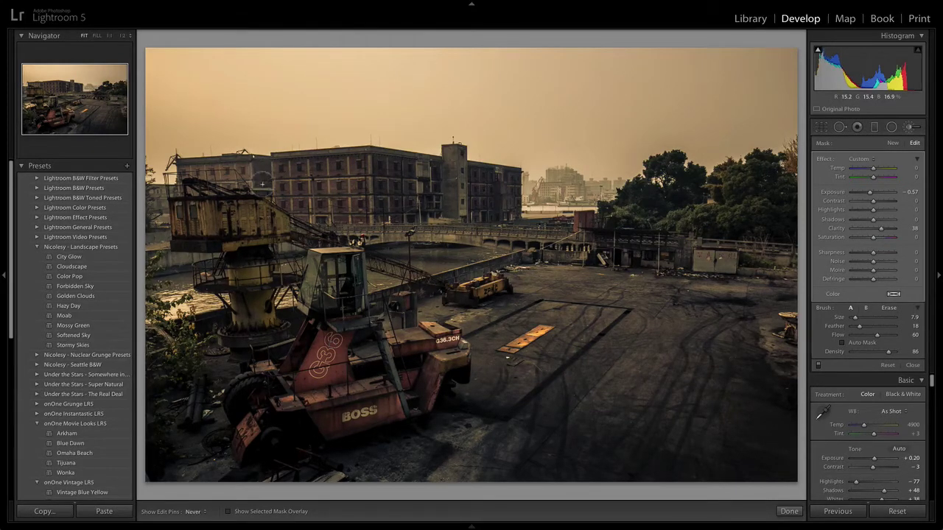
key("h")
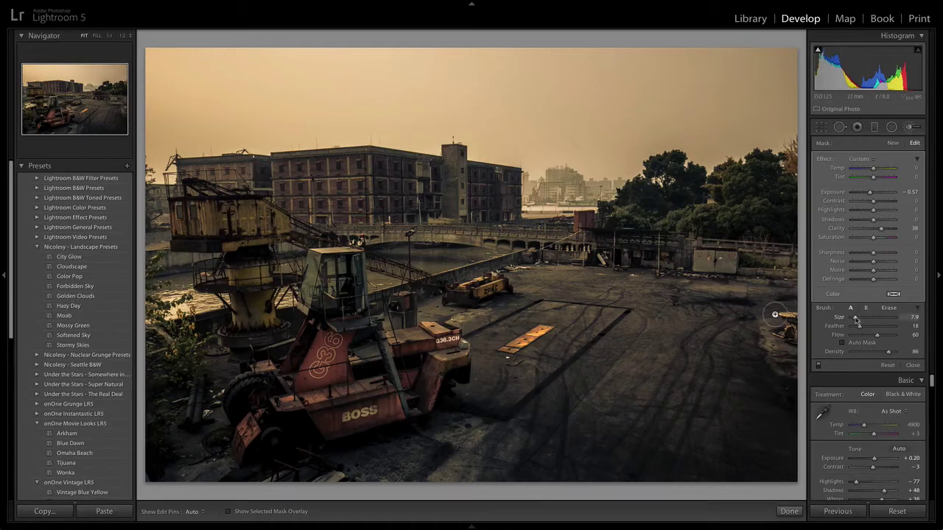
left_click_drag(855, 317, 854, 318)
key("h")
mouse_move(245, 169)
left_mouse_down()
mouse_move(196, 172)
mouse_move(245, 185)
mouse_move(236, 179)
mouse_move(249, 167)
mouse_move(234, 184)
mouse_move(277, 175)
mouse_move(197, 174)
mouse_move(240, 184)
mouse_move(218, 179)
mouse_move(259, 180)
mouse_move(266, 170)
mouse_move(277, 184)
mouse_move(239, 210)
left_mouse_up()
key("h")
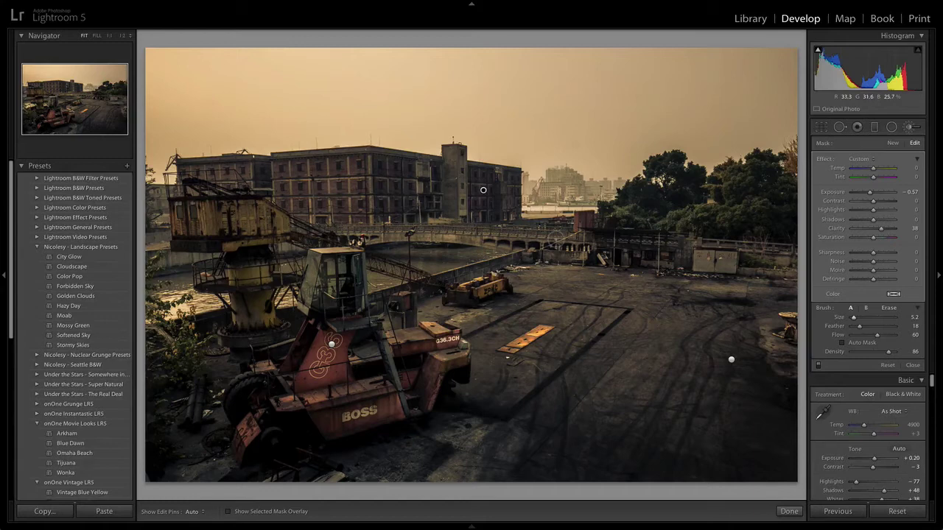
key("h")
key("h")
key("h")
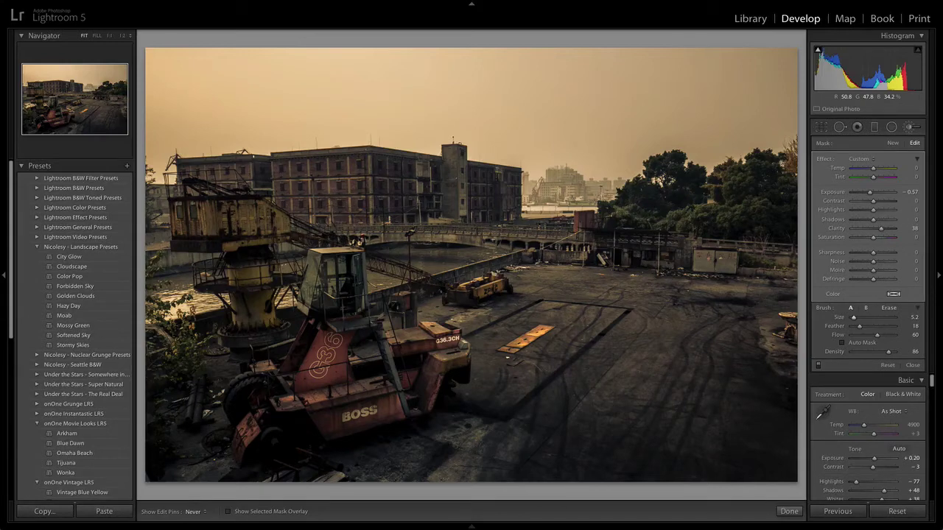
key("h")
Create a new brush adjustment from reset sliders with Size 8.0 and Exposure 0.27, and paint it over the yellow crane's column.
left_click(893, 143)
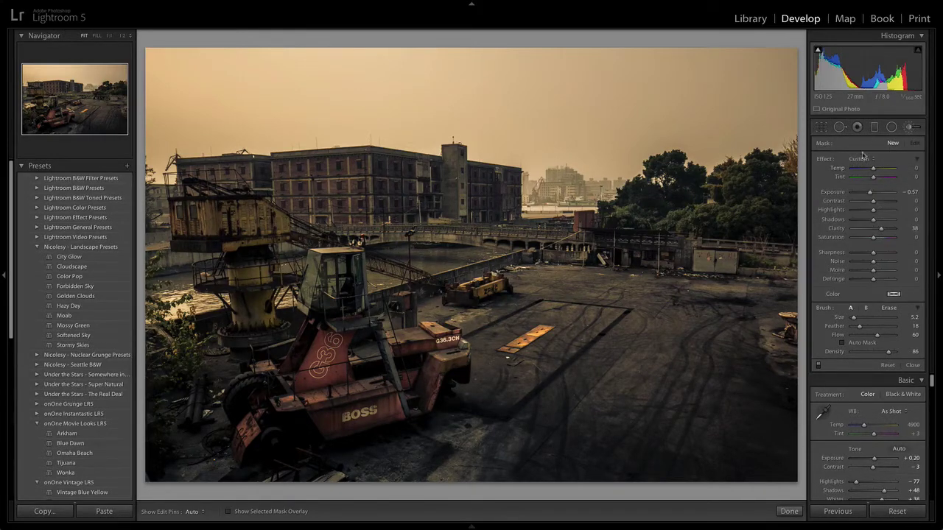
double_click(822, 160)
left_click_drag(853, 317, 855, 318)
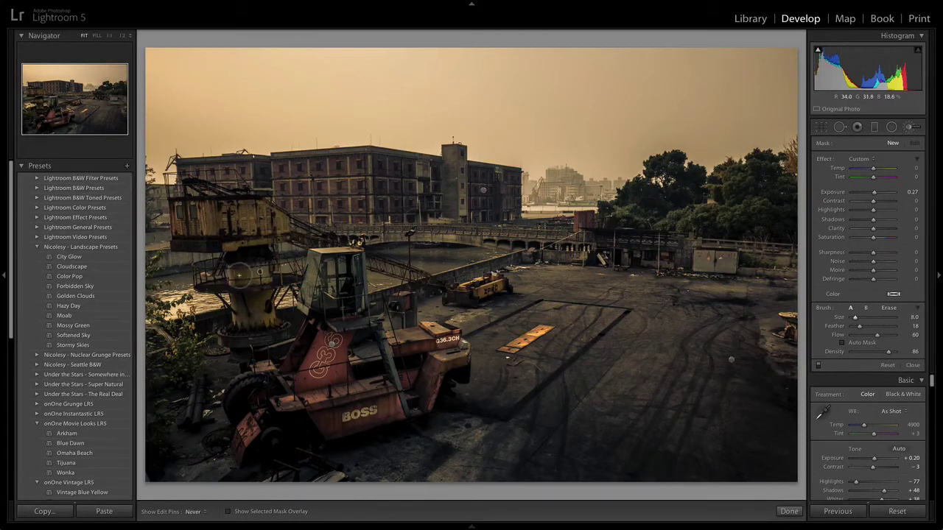
mouse_move(251, 321)
left_mouse_down()
mouse_move(257, 299)
mouse_move(265, 306)
mouse_move(249, 302)
mouse_move(240, 317)
mouse_move(264, 216)
mouse_move(186, 214)
mouse_move(202, 231)
mouse_move(230, 237)
mouse_move(273, 227)
mouse_move(228, 212)
mouse_move(188, 216)
mouse_move(196, 231)
mouse_move(227, 234)
mouse_move(210, 215)
mouse_move(170, 217)
mouse_move(252, 258)
left_mouse_up()
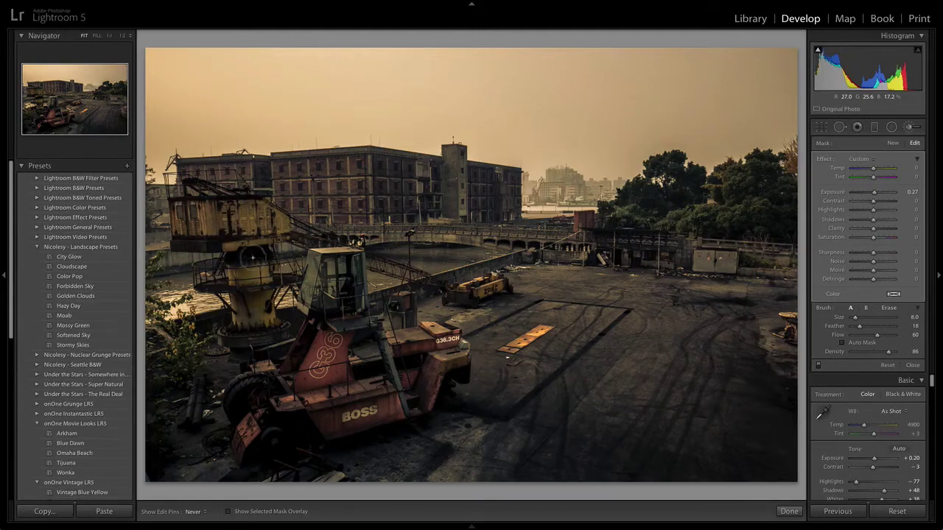
Set the crane adjustment's Exposure to -0.26 and Saturation to 20, and compare the photo without and with the brush adjustments.
key("h")
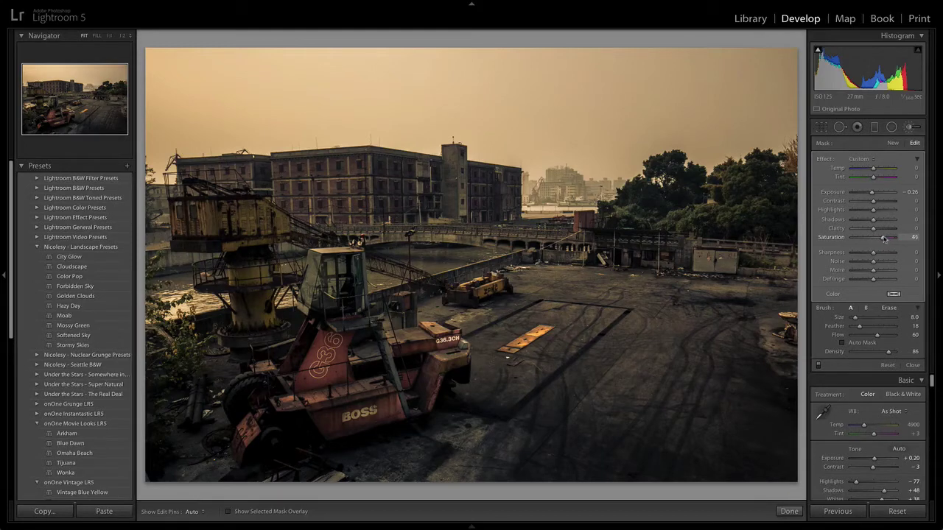
left_click_drag(879, 239, 880, 240)
left_click(819, 367)
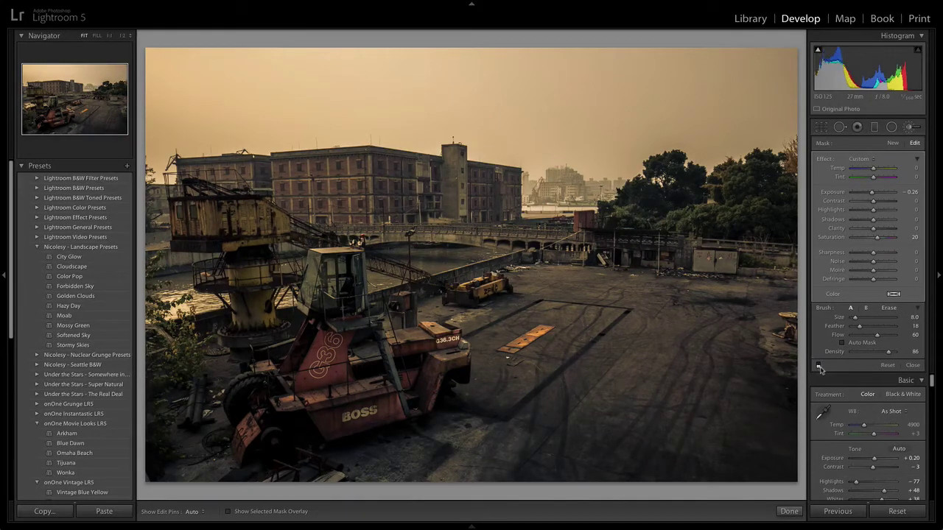
left_click(819, 367)
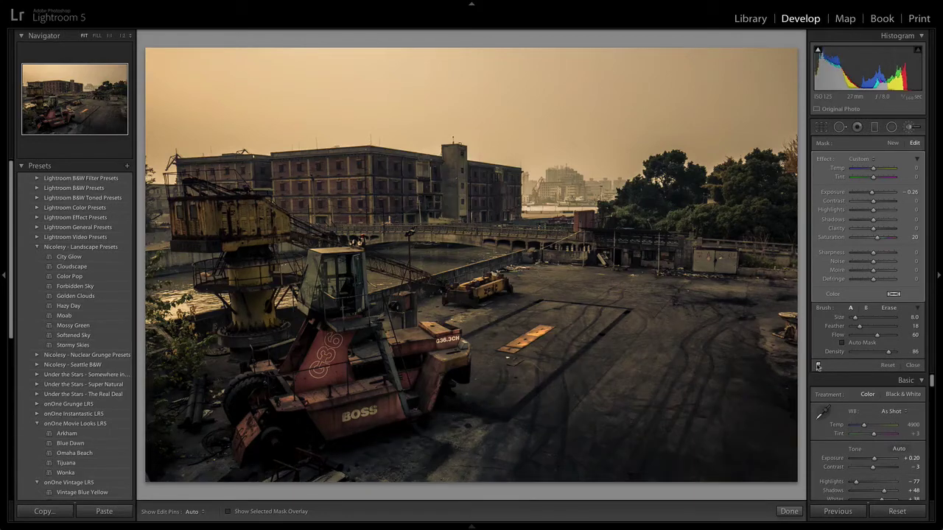
left_click(818, 366)
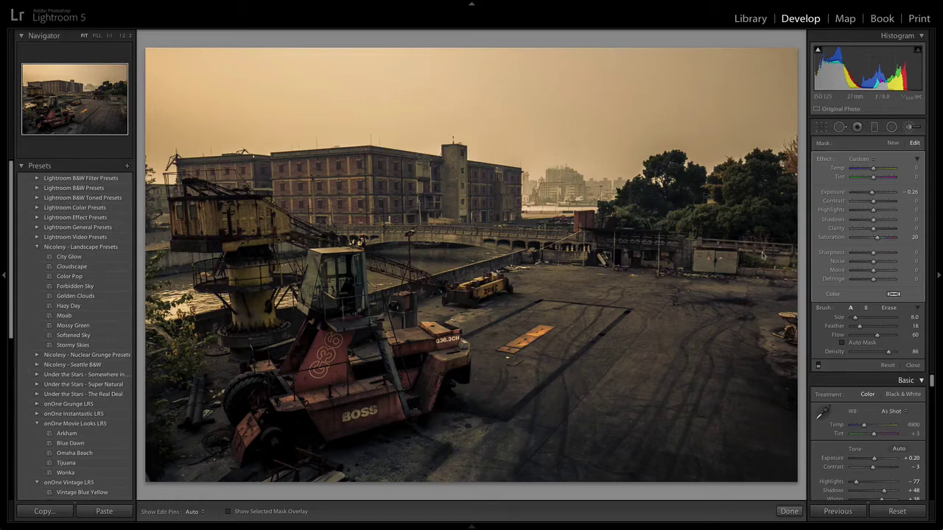
left_click(818, 365)
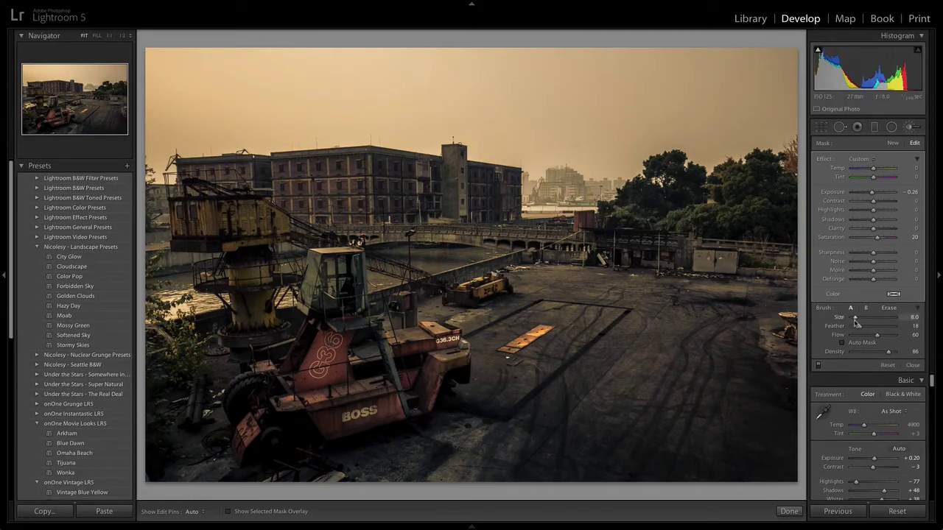
Reduce the brush Size to 4.1 and toggle the visibility of the edit pins over the photo.
left_click_drag(856, 318, 859, 318)
left_click_drag(857, 318, 854, 318)
key("h")
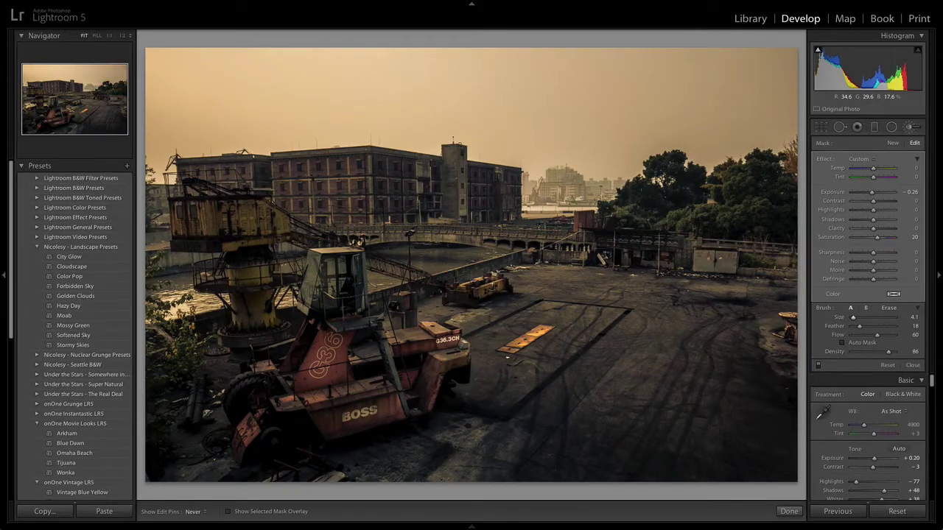
key("h")
key("h")
Create a graduated filter from reset sliders with Exposure -0.34, running straight down from the upper sky to just below the bridge.
left_click(874, 128)
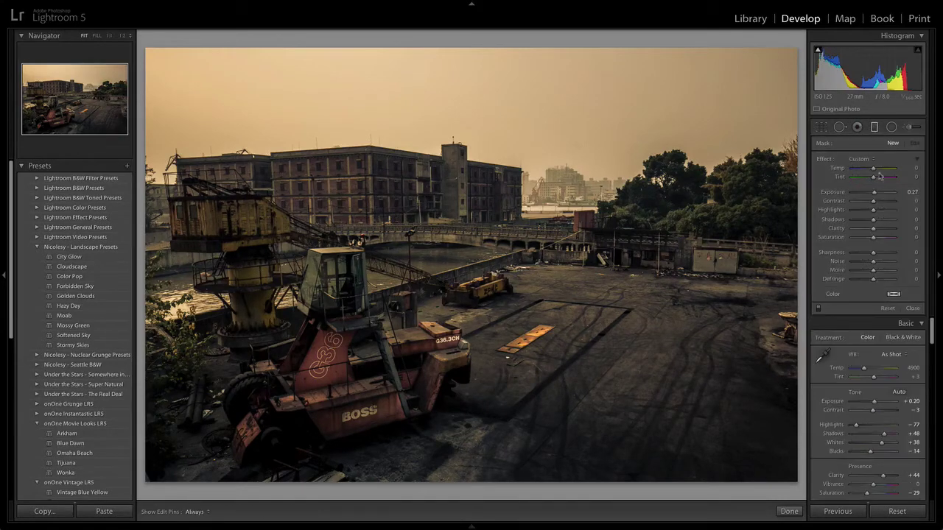
double_click(825, 159)
left_click_drag(873, 193, 873, 196)
key("shift")
left_click_drag(469, 63, 500, 257)
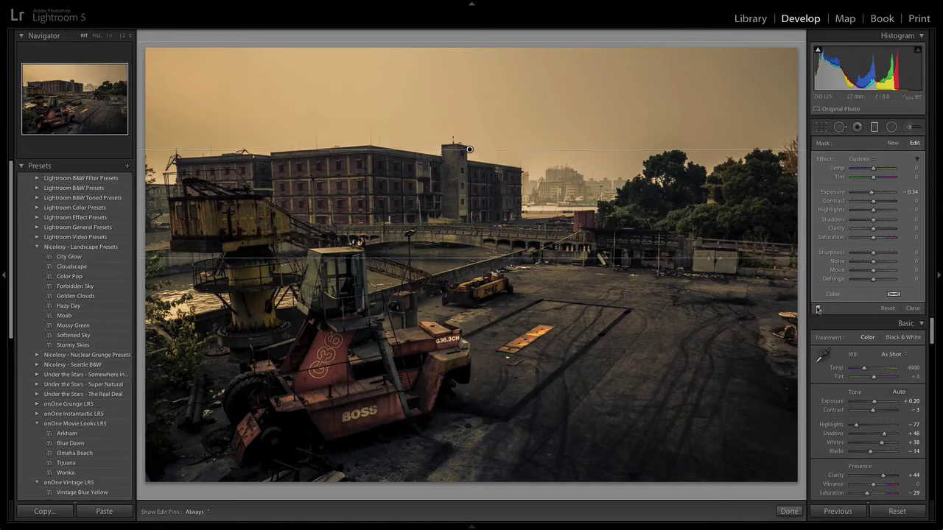
Set the graduated filter's Exposure to -0.24, compare the photo without and with it, and close the filter.
left_click(817, 309)
left_click(817, 310)
left_click_drag(911, 191, 918, 191)
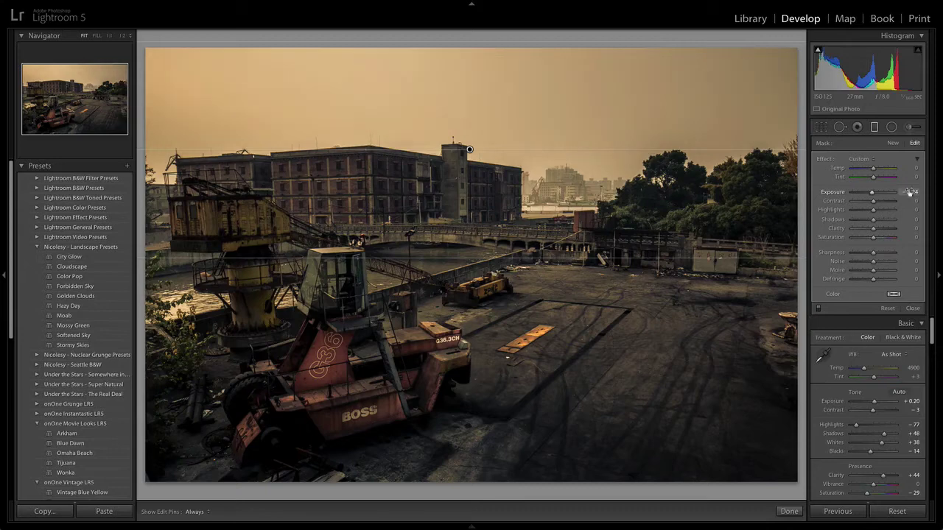
left_click(818, 311)
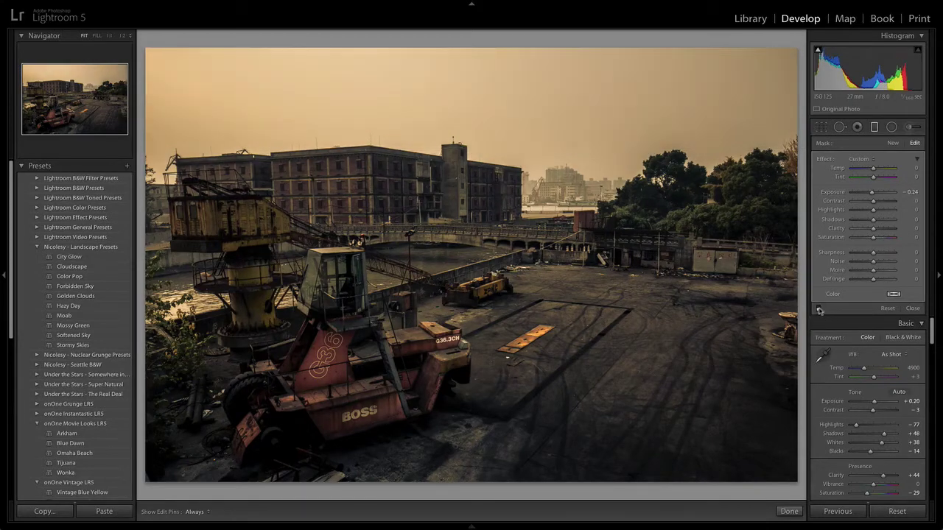
left_click(818, 311)
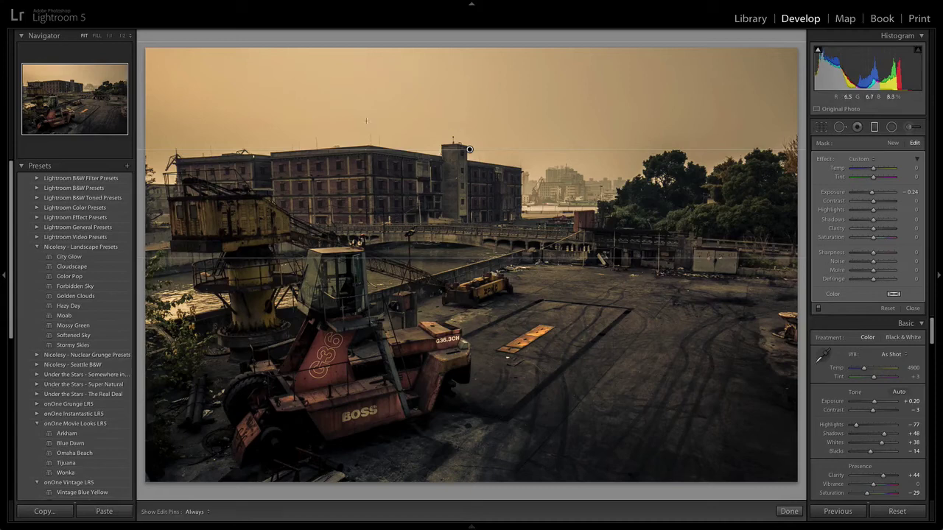
left_click(914, 309)
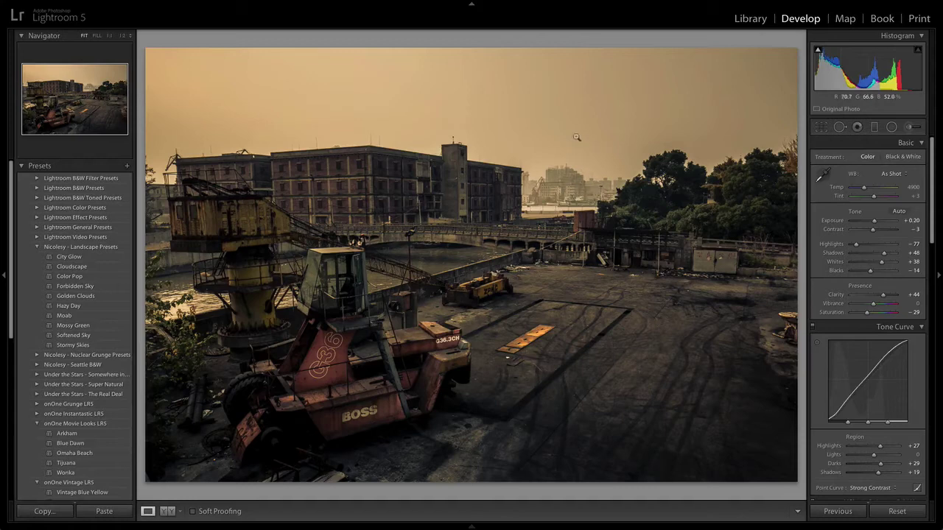
Visualize spots with a raised threshold and clone out the sky spot above the building's far wing using Size 71.
left_click(840, 127)
mouse_move(235, 520)
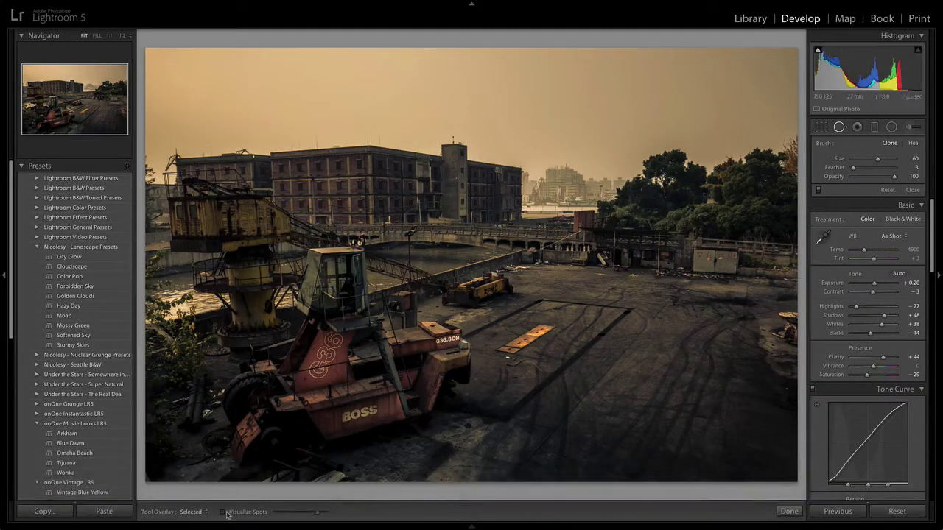
left_click(224, 512)
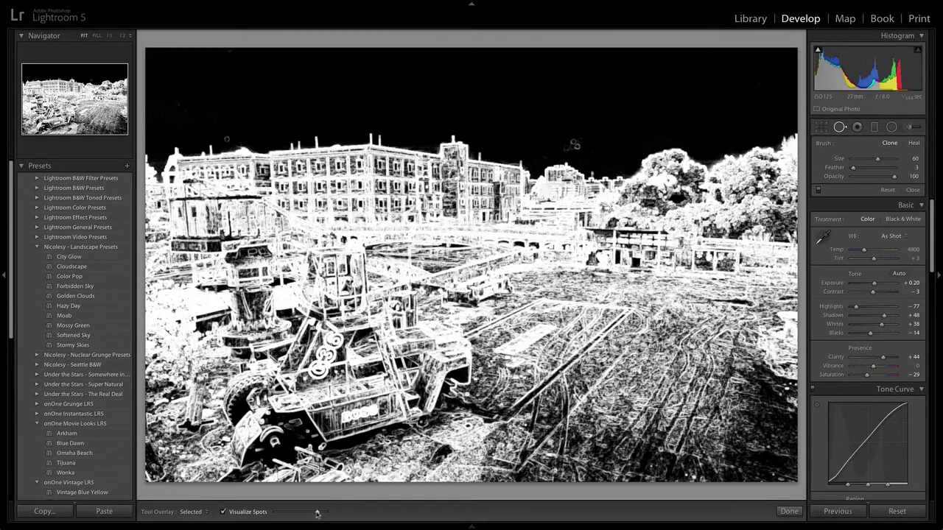
left_click_drag(309, 513, 322, 515)
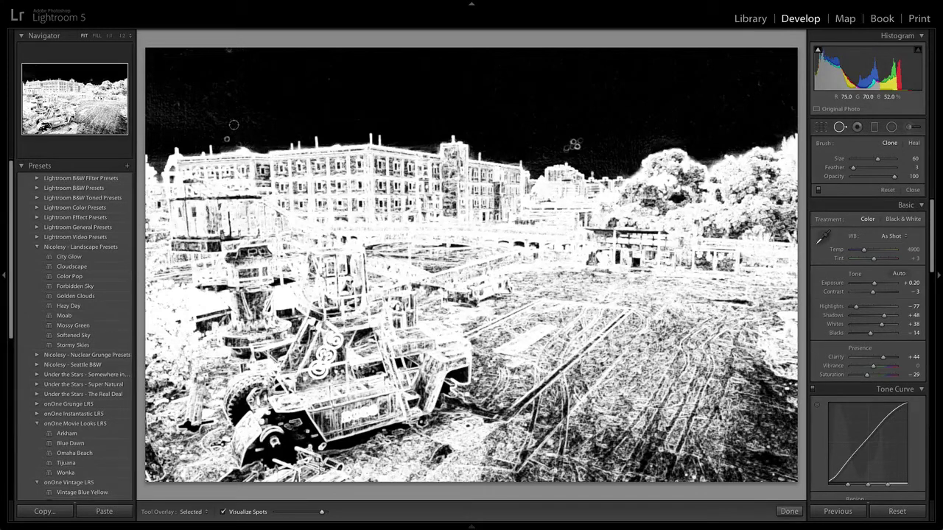
scroll(227, 139, "up", 3)
left_click(226, 138)
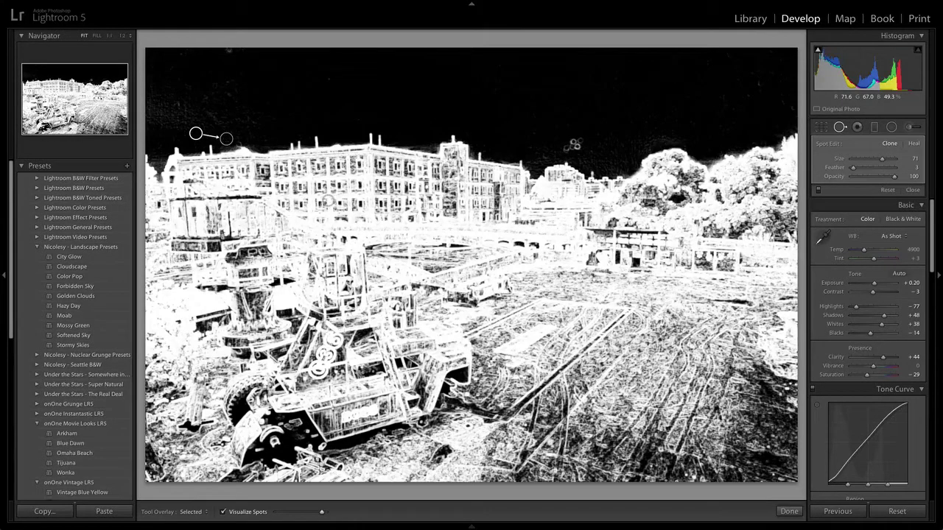
left_click(221, 512)
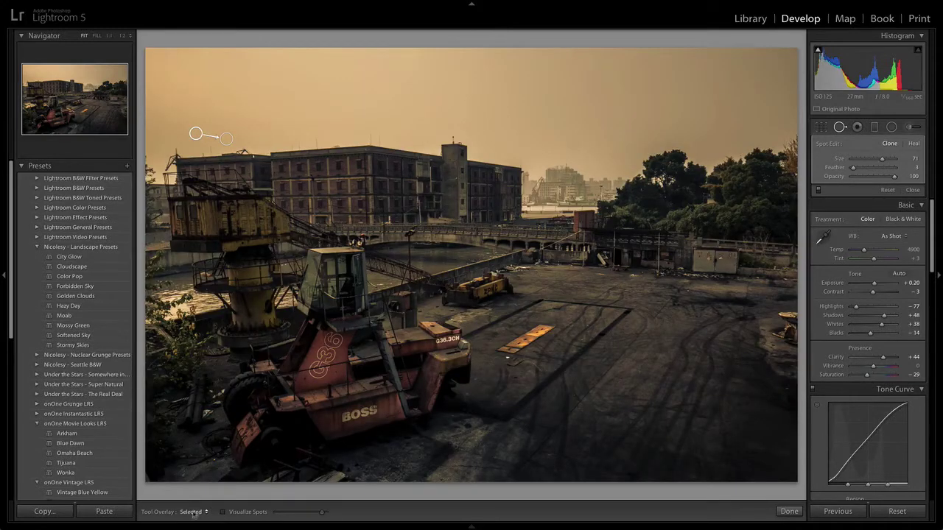
Clone out the cluster of spots above the distant skyline at Size 70 using the spot visualization, and inspect the retouched sky at 1:1.
left_click(195, 514)
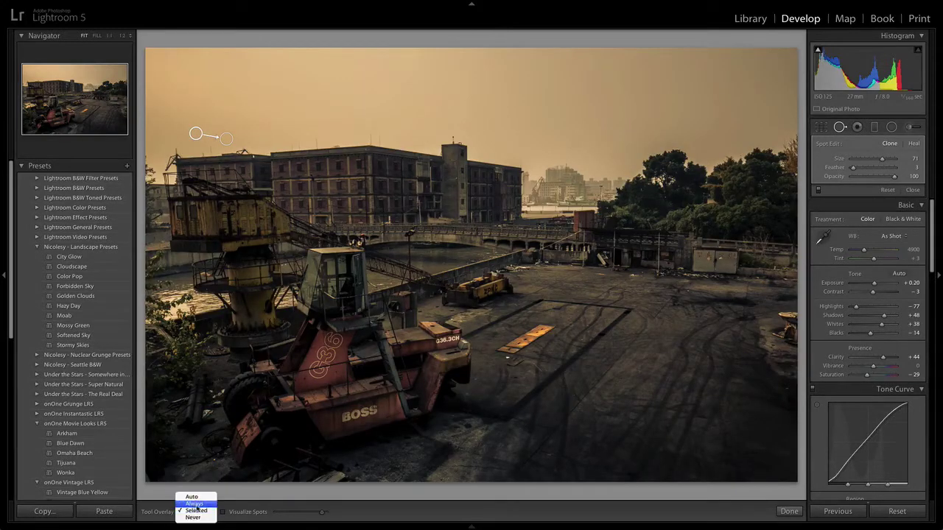
left_click(200, 512)
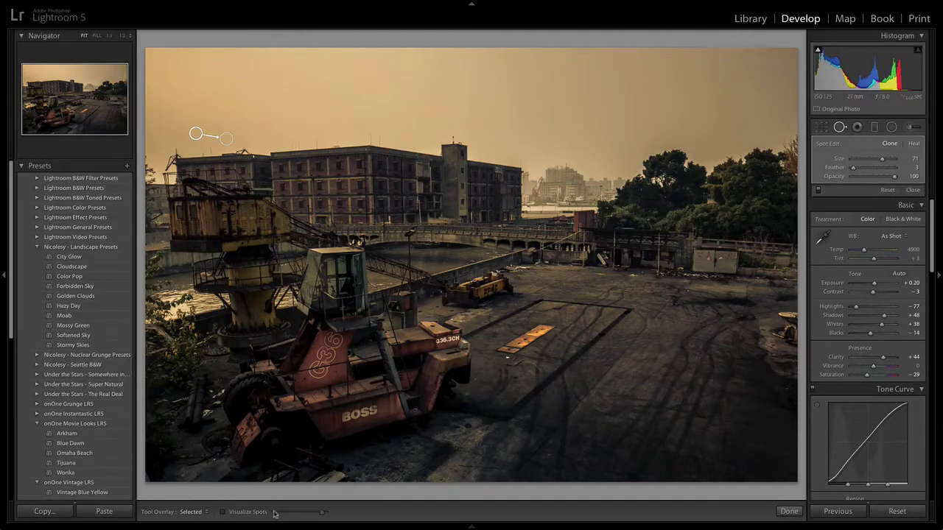
left_click(223, 512)
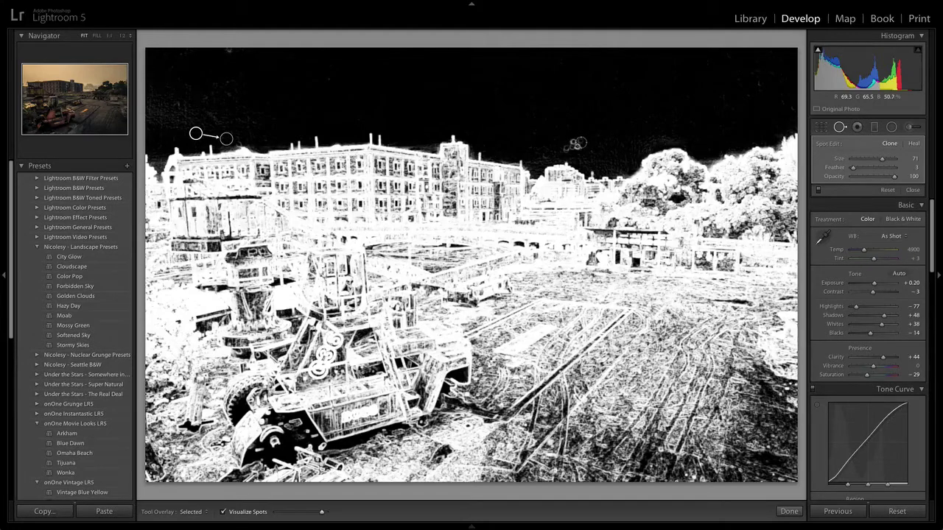
mouse_move(577, 143)
left_mouse_down()
mouse_move(566, 149)
mouse_move(579, 149)
left_mouse_up()
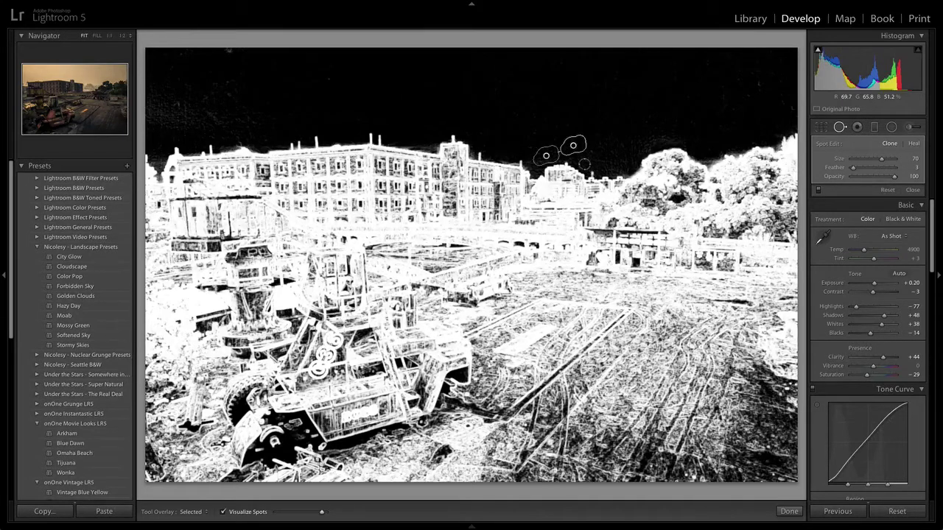
left_click(224, 511)
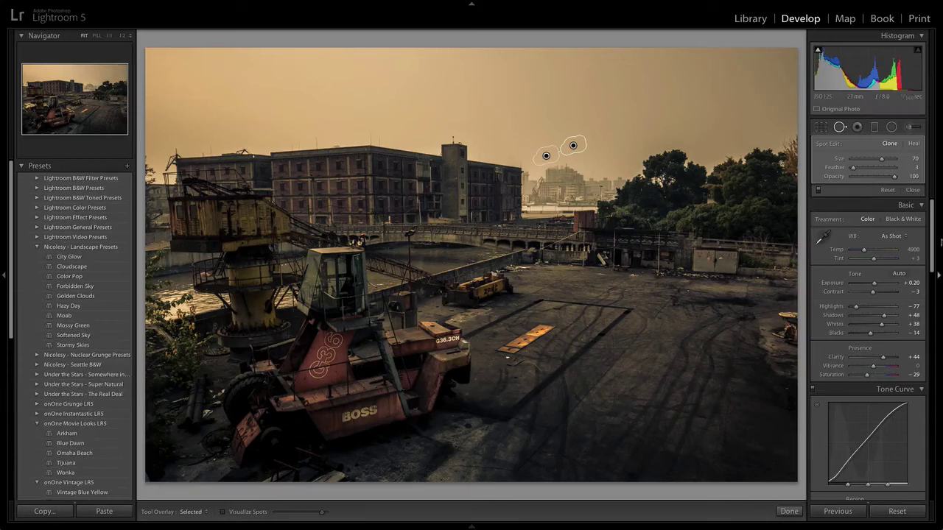
left_click(913, 191)
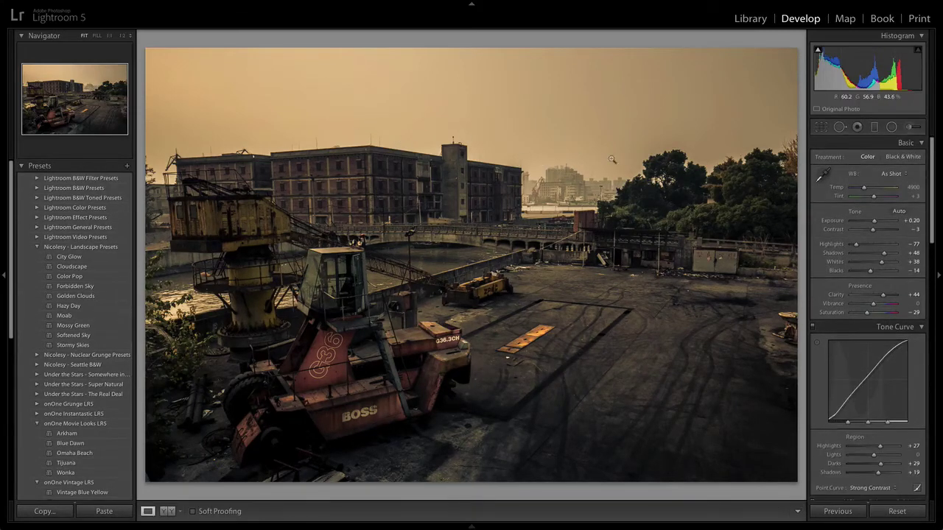
left_click(563, 156)
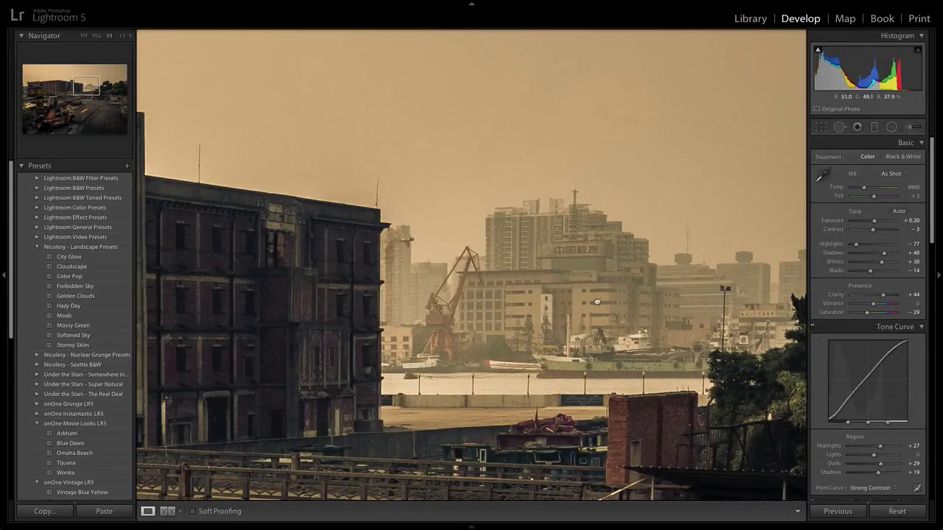
left_click_drag(558, 233, 582, 313)
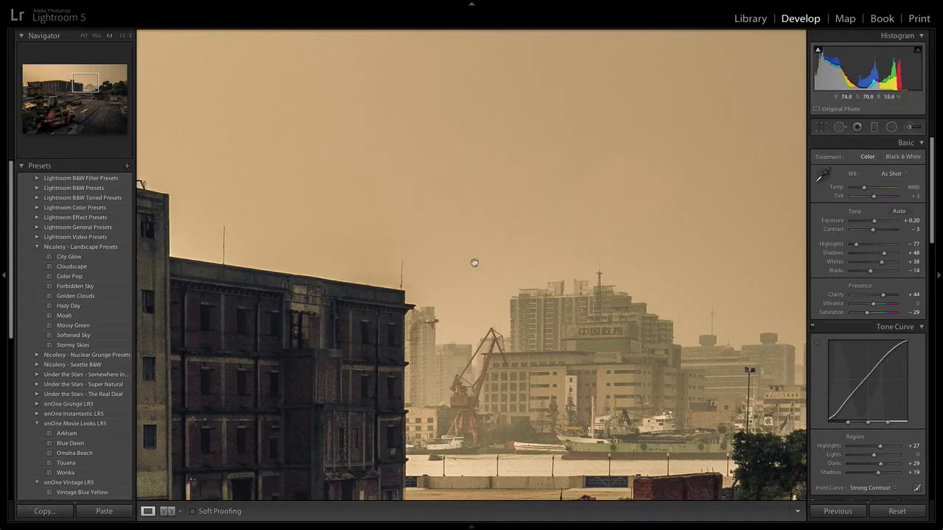
left_click(540, 323)
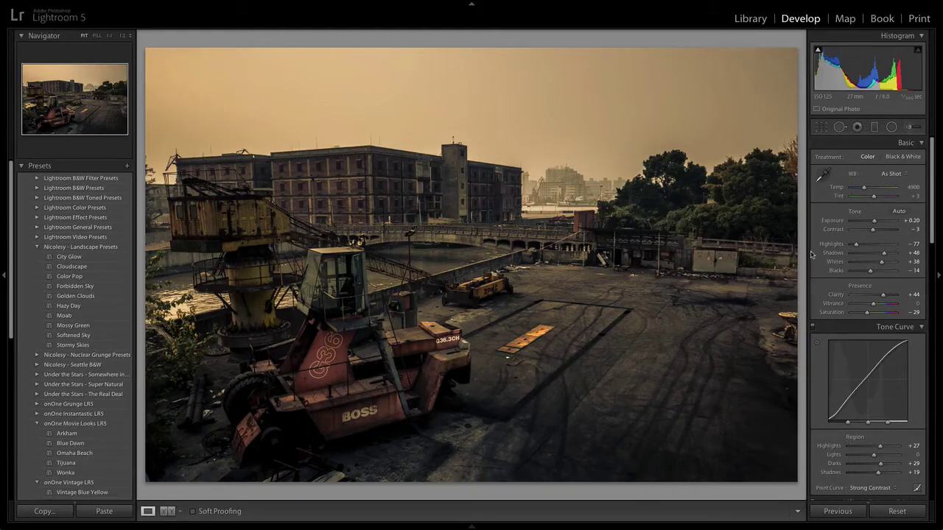
Set the global Saturation to -17 and Clarity to +49, and check the photo in full screen.
key("ctrl+s")
left_click_drag(868, 317, 877, 315)
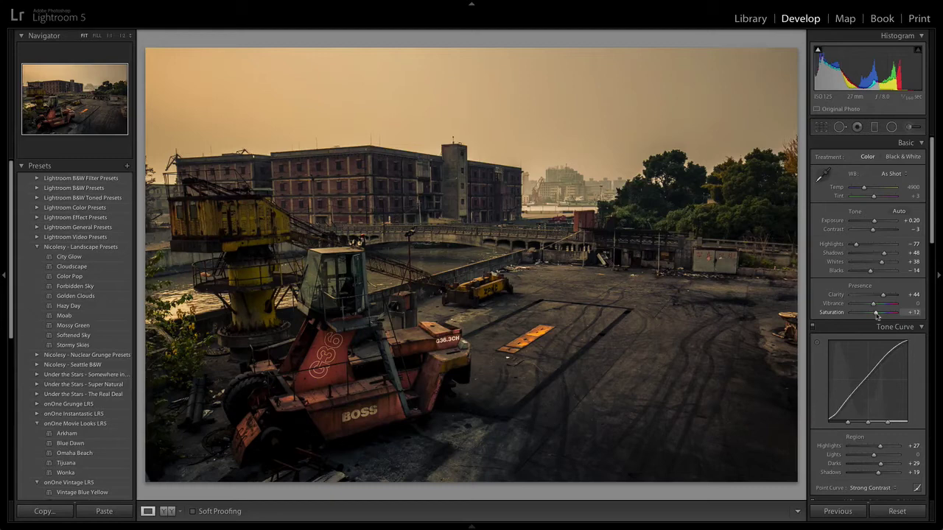
left_click_drag(877, 316, 875, 317)
left_click_drag(873, 316, 917, 313)
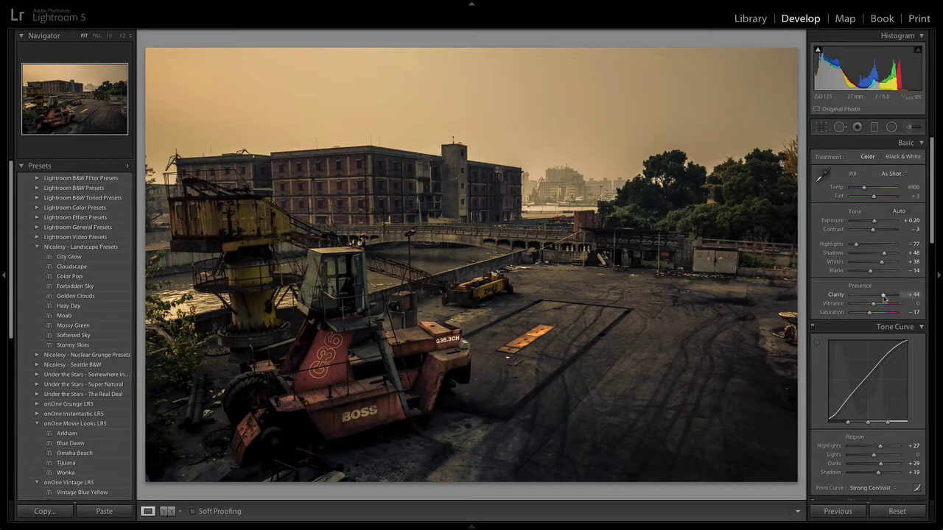
mouse_move(884, 298)
left_mouse_down()
mouse_move(900, 296)
mouse_move(884, 300)
left_mouse_up()
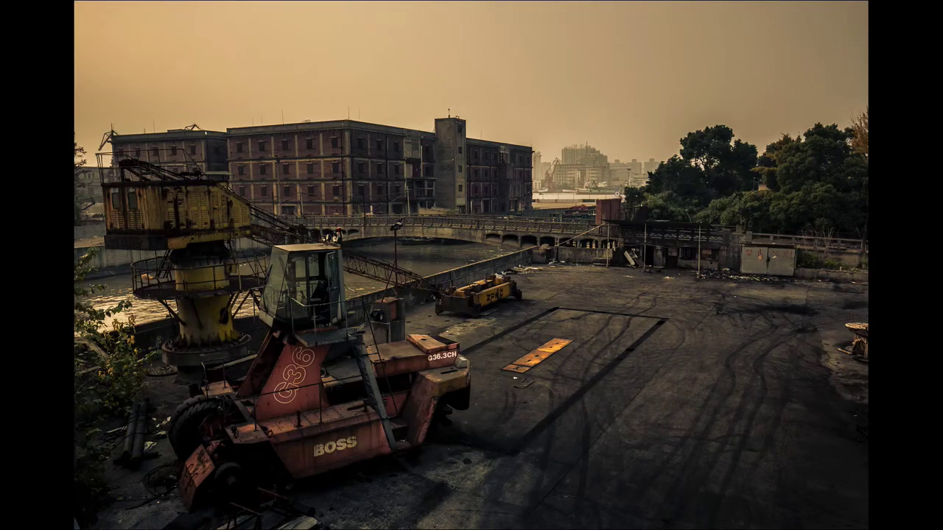
key("f")
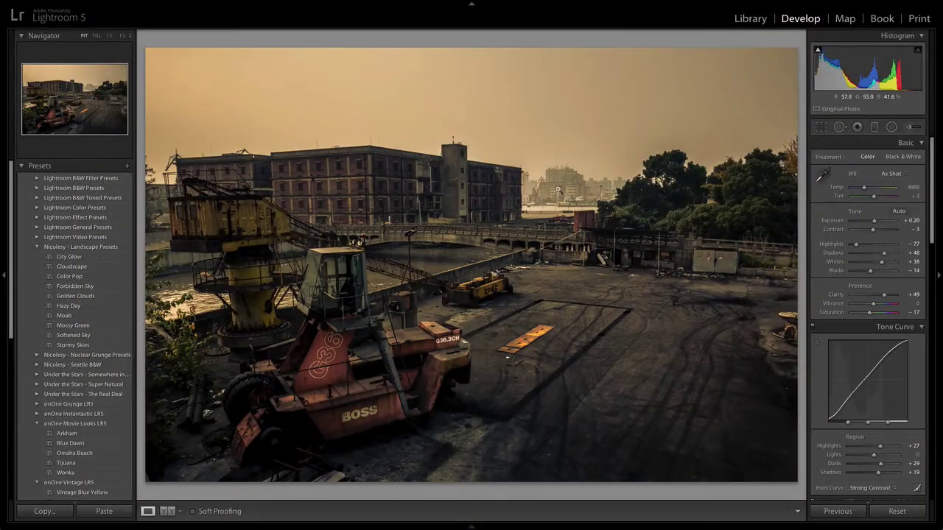
Prepare a new brush adjustment at 1:2 zoom with Exposure -0.30, Size 7.5, Flow 88, Auto Mask and the mask overlay on.
left_click(910, 129)
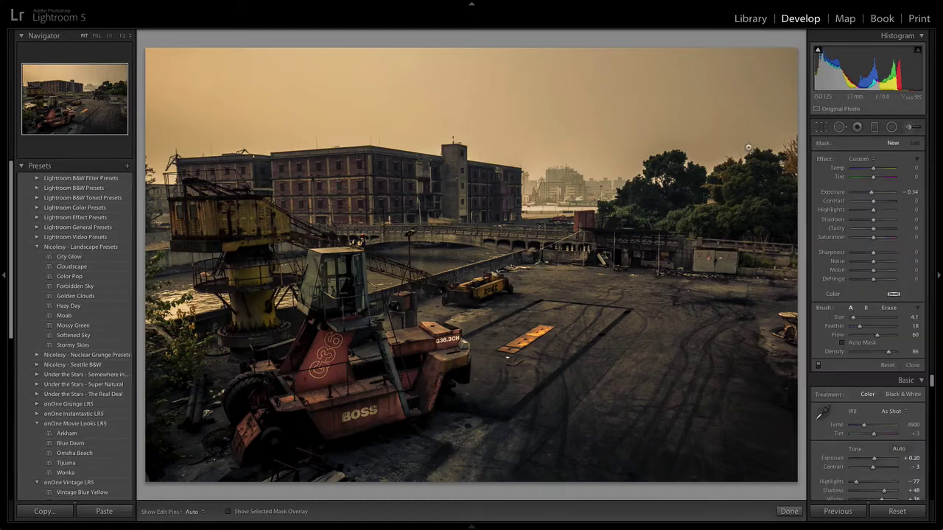
double_click(867, 194)
left_click(109, 35)
left_click(123, 35)
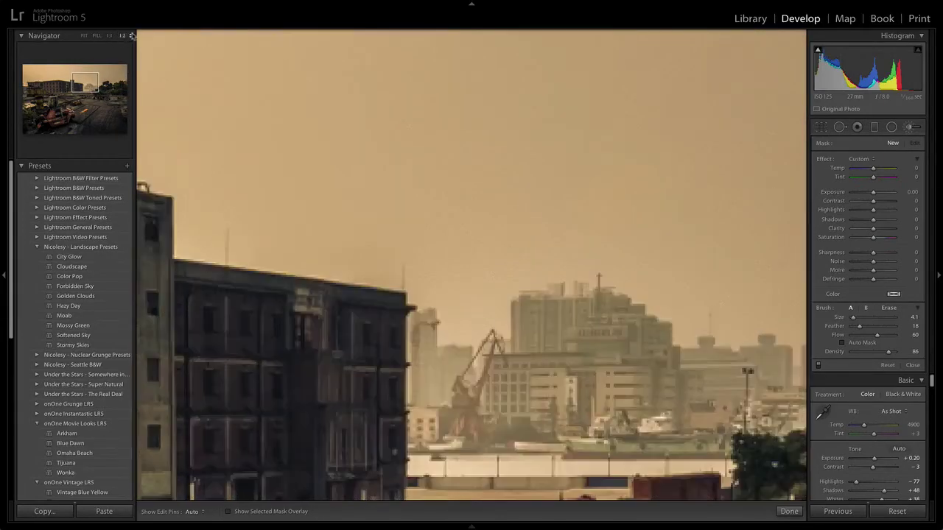
left_click(86, 83)
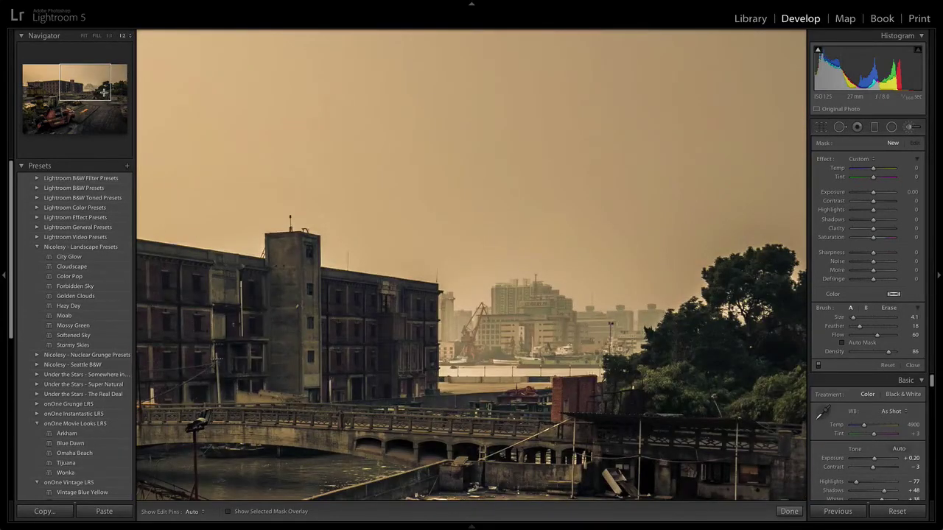
left_click_drag(899, 193, 884, 192)
left_click(842, 343)
left_click(229, 511)
mouse_move(877, 336)
left_mouse_down()
mouse_move(891, 338)
mouse_move(854, 317)
left_mouse_up()
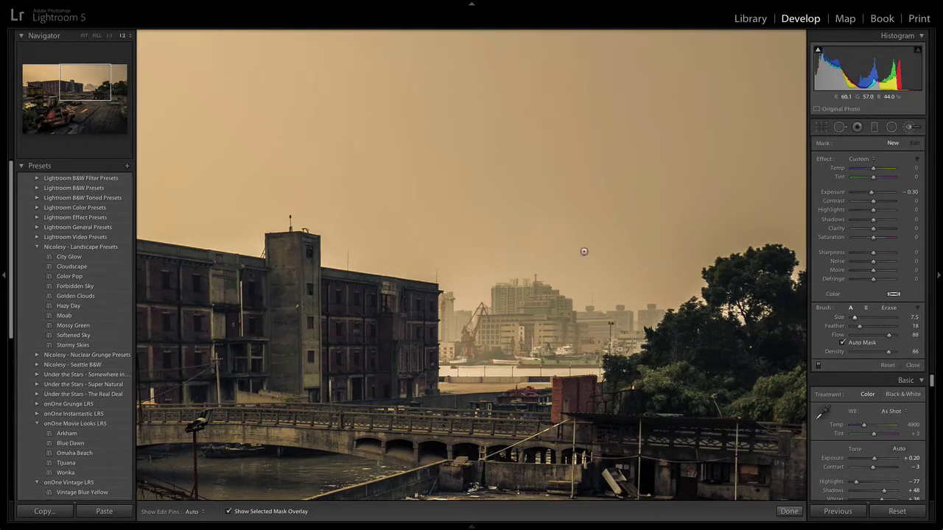
Paint the darkening adjustment over the hazy distant city buildings between the brick building and the trees.
mouse_move(207, 524)
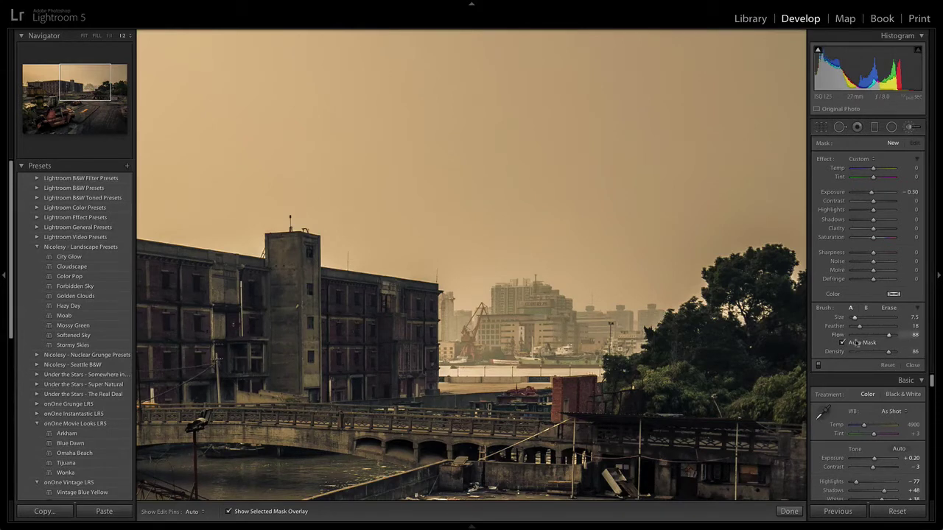
key("h")
mouse_move(562, 324)
left_mouse_down()
mouse_move(541, 293)
mouse_move(505, 294)
mouse_move(482, 357)
mouse_move(633, 349)
mouse_move(666, 308)
mouse_move(597, 326)
mouse_move(508, 316)
mouse_move(505, 335)
mouse_move(516, 347)
mouse_move(561, 336)
mouse_move(538, 322)
left_mouse_up()
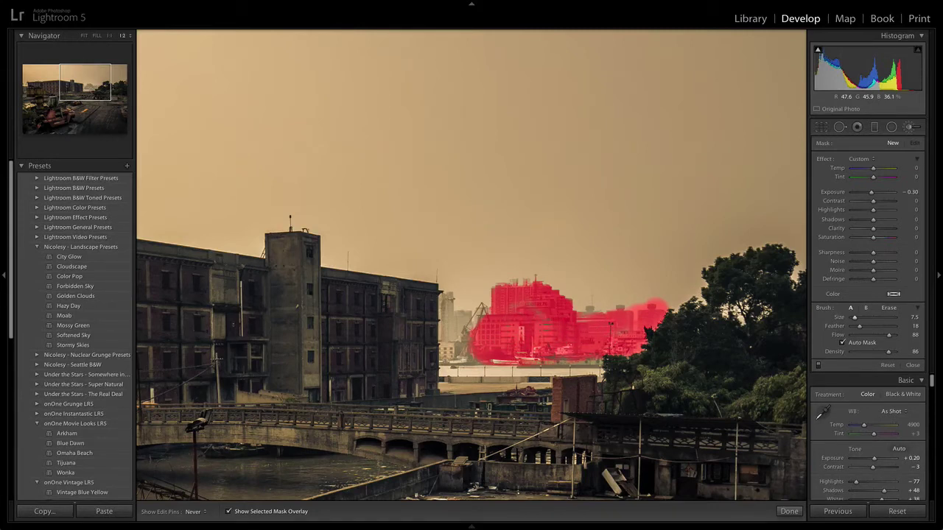
mouse_move(476, 338)
left_mouse_down()
mouse_move(449, 337)
mouse_move(464, 316)
mouse_move(439, 302)
mouse_move(442, 346)
mouse_move(483, 356)
mouse_move(453, 361)
mouse_move(619, 364)
mouse_move(564, 361)
left_mouse_up()
left_click(613, 362)
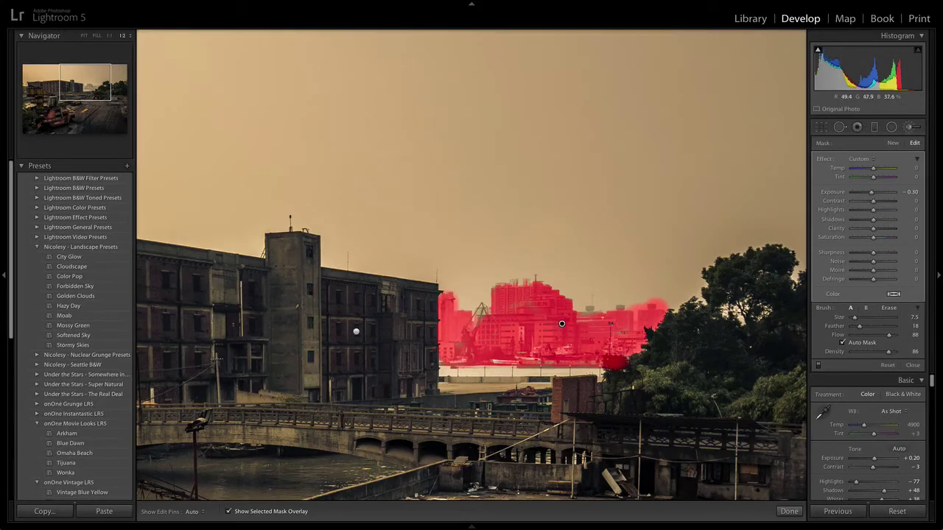
Erase the mask spill from the sky around the distant buildings nearest the trees, using Size 5.8, Feather 13, Flow 96 and Auto Mask.
key("h")
key("h")
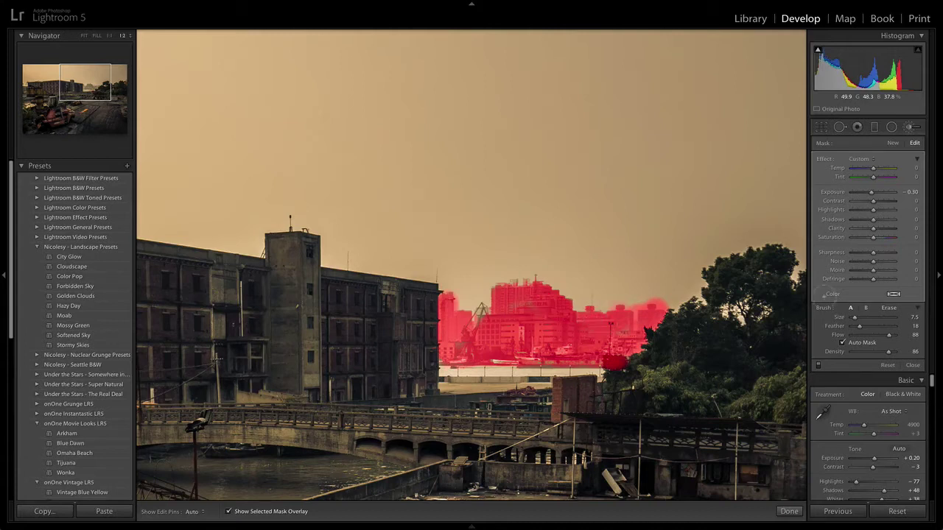
left_click(889, 308)
left_click(842, 343)
left_click_drag(853, 318, 853, 318)
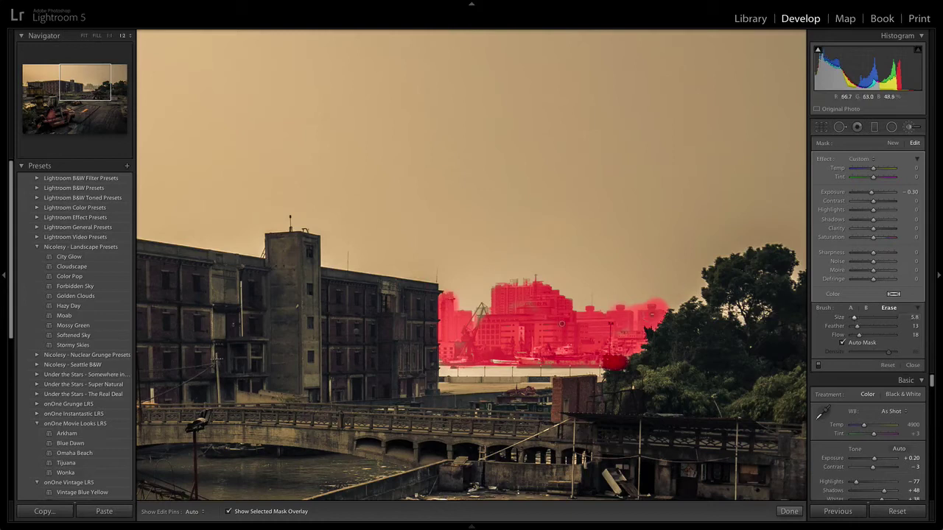
key("h")
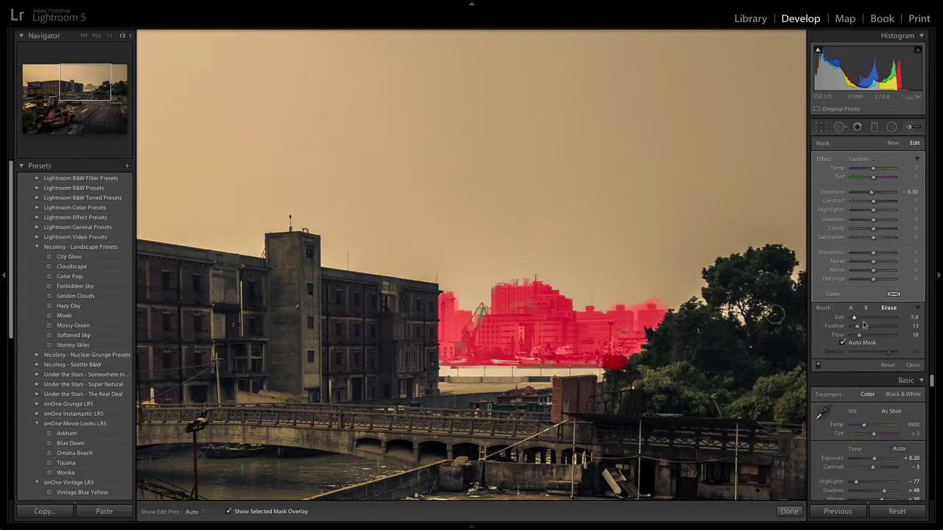
left_click_drag(859, 335, 893, 338)
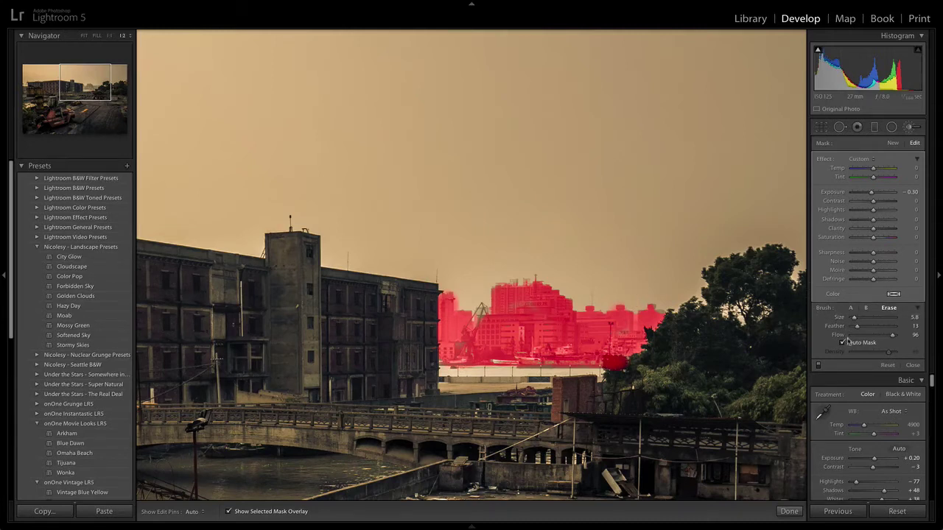
Add the distant crane beside the brick building to the darkening mask, painting with brush A at Size 1.7.
left_click(850, 308)
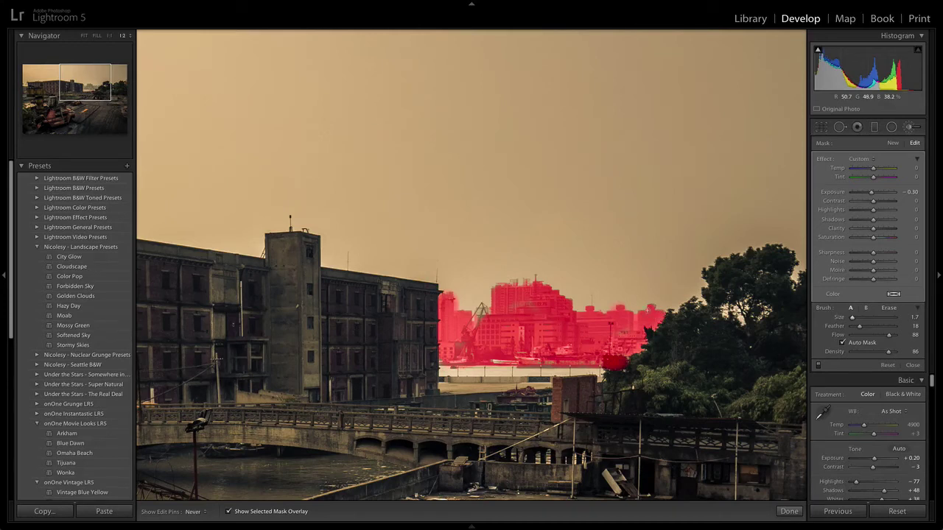
key("h")
key("h")
key("h")
Erase the mask spill over the tree edge below the skyline, and refine the mask with a Size 2.4 eraser.
left_click(888, 308)
key("h")
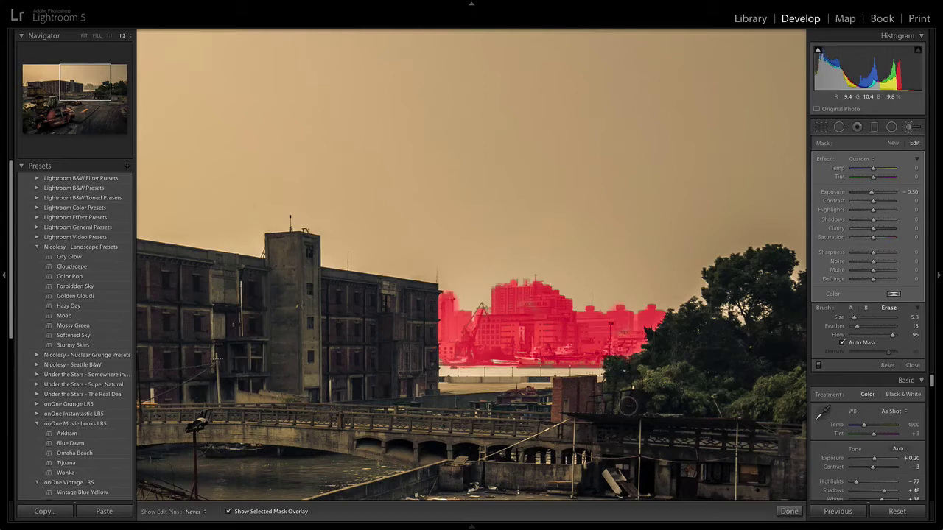
key("h")
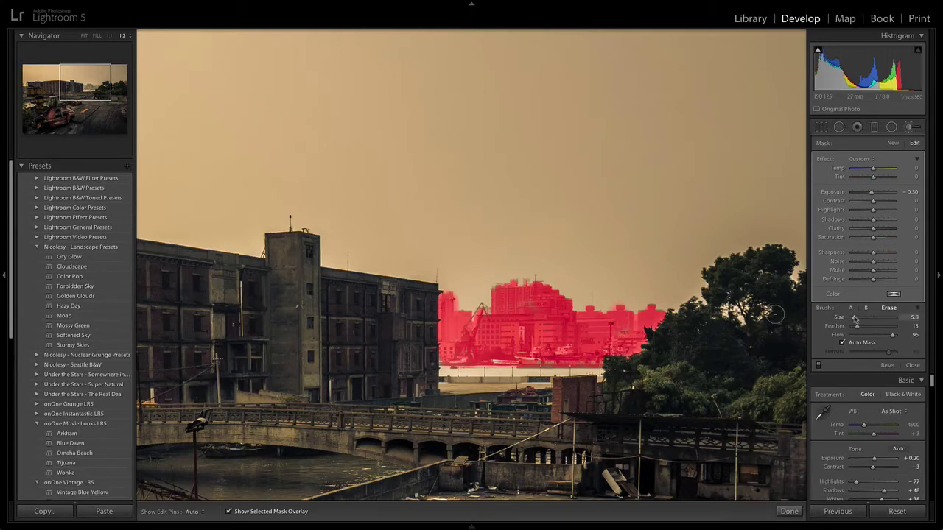
left_click_drag(856, 318, 853, 318)
key("h")
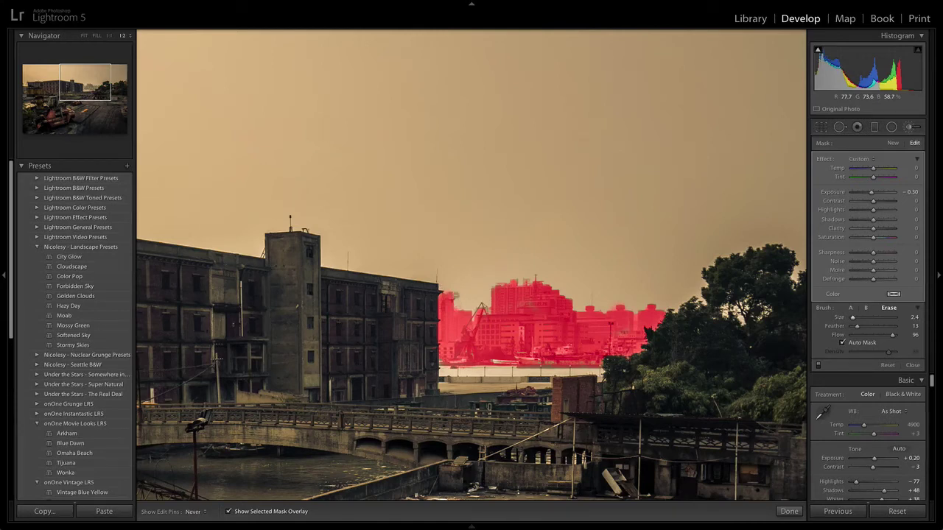
key("h")
Hide the mask overlay, compare the photo with the brush adjustments off and on, and view the whole photo.
left_click(249, 510)
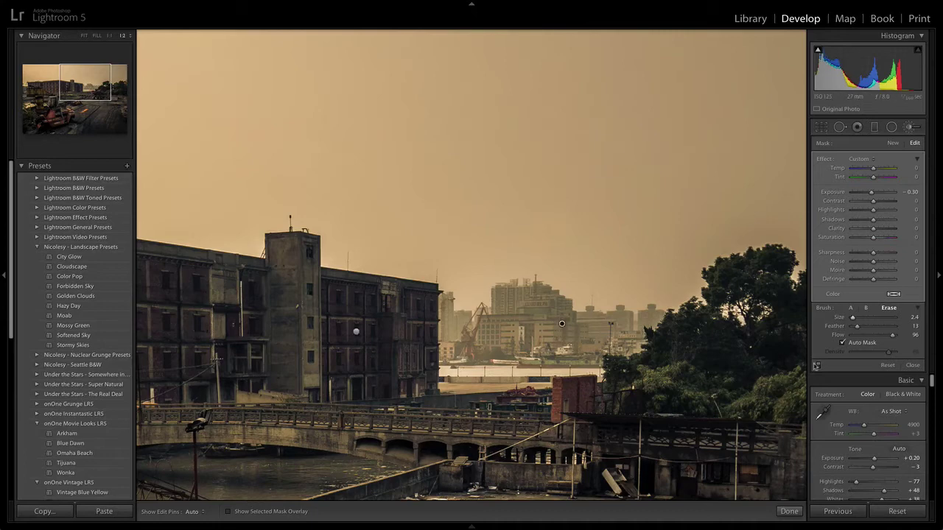
left_click(819, 366)
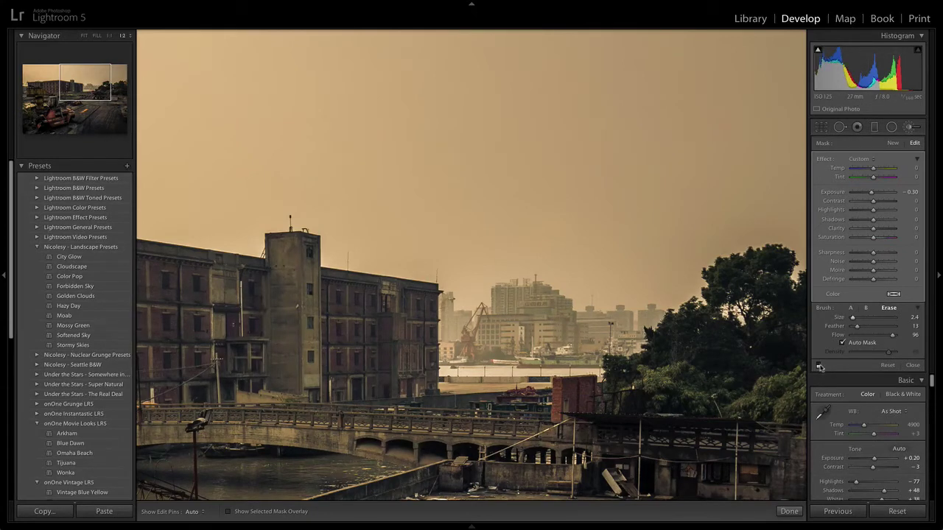
left_click(818, 367)
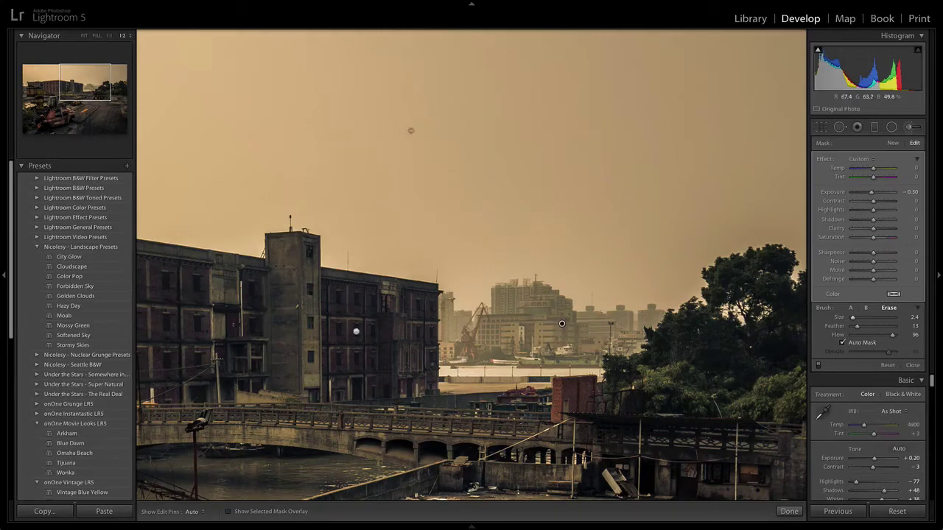
left_click(85, 35)
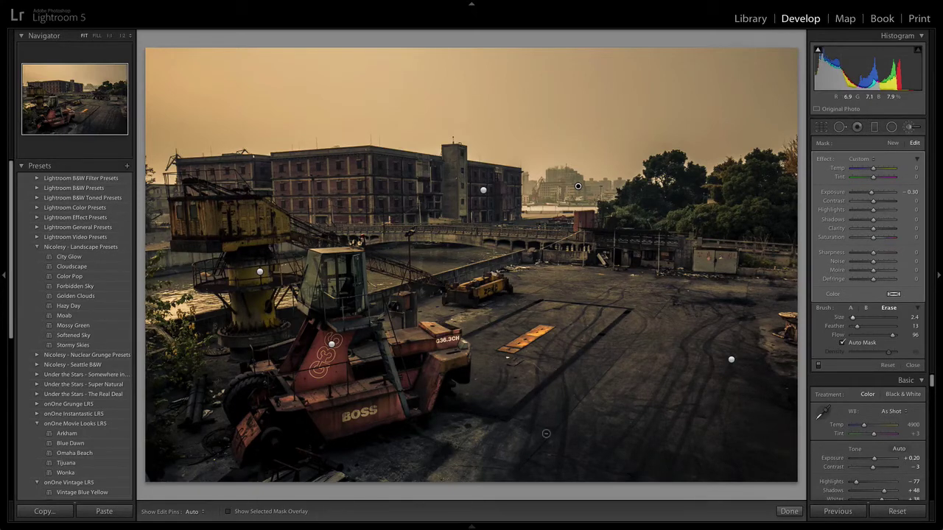
Start a new Radial Filter with reset effects and Exposure -0.45, and draw a large ellipse around the yellow crane base.
left_click(889, 126)
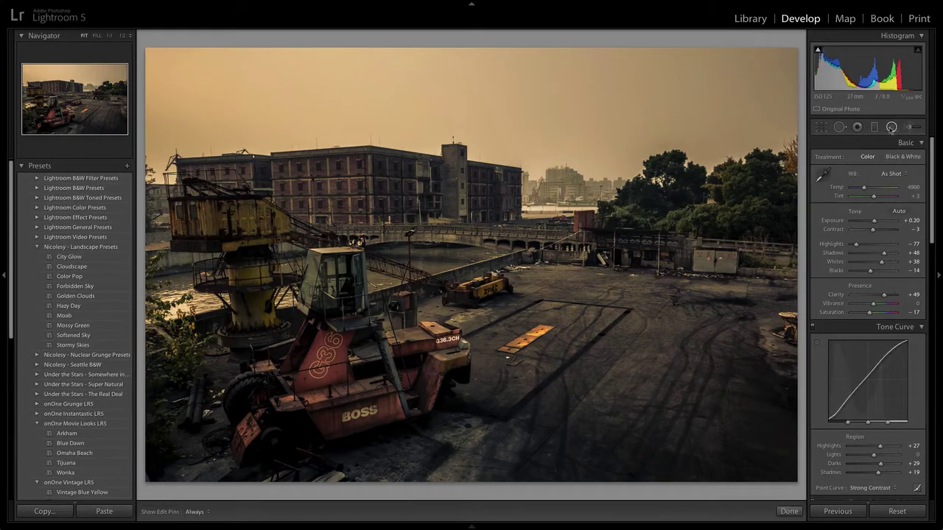
left_click(892, 127)
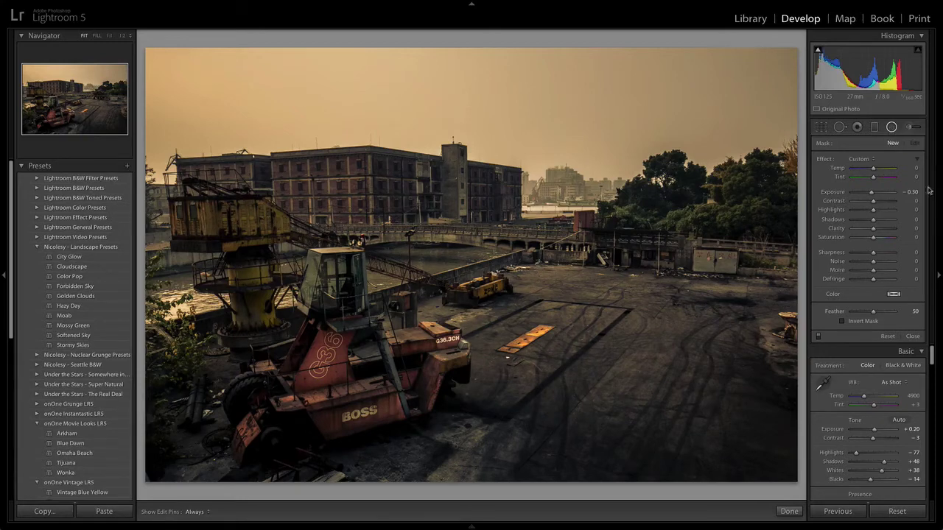
double_click(823, 159)
left_click_drag(873, 192, 869, 194)
left_click_drag(275, 269, 405, 355)
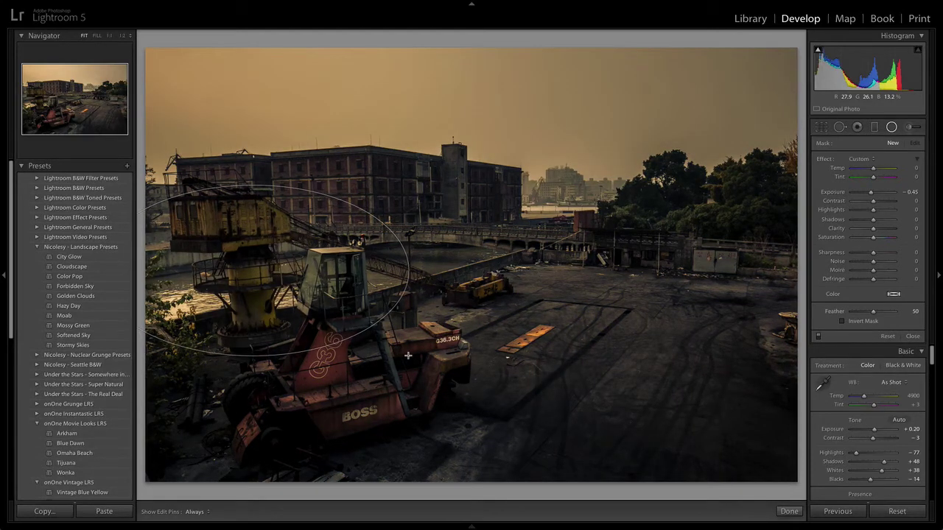
left_click_drag(408, 356, 423, 390)
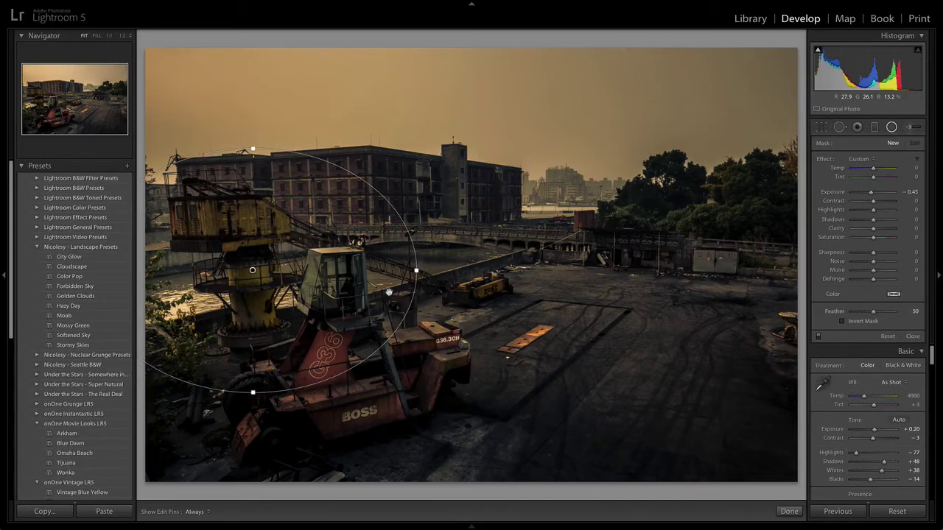
Move the radial ellipse over the red BOSS vehicle, tilt it counterclockwise and enlarge it to surround the vehicle's cab and body.
left_click_drag(389, 292, 449, 322)
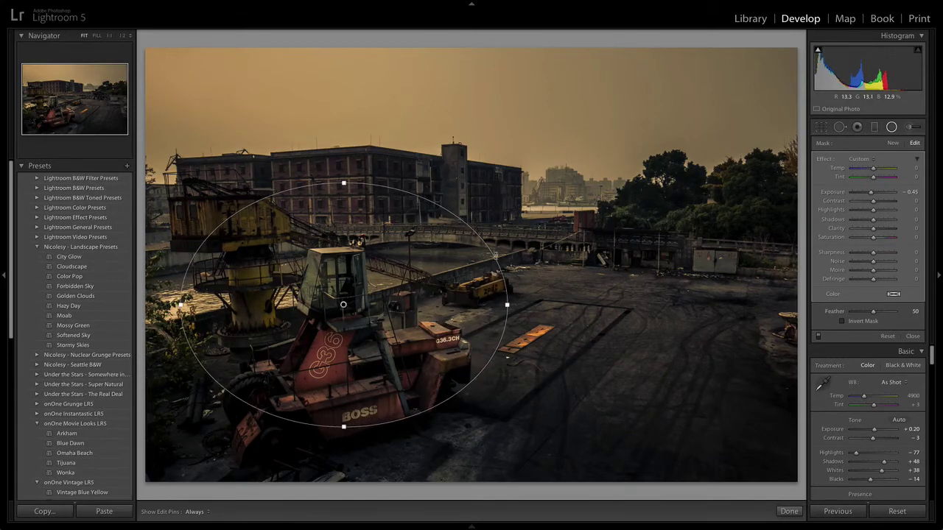
left_click_drag(513, 273, 506, 225)
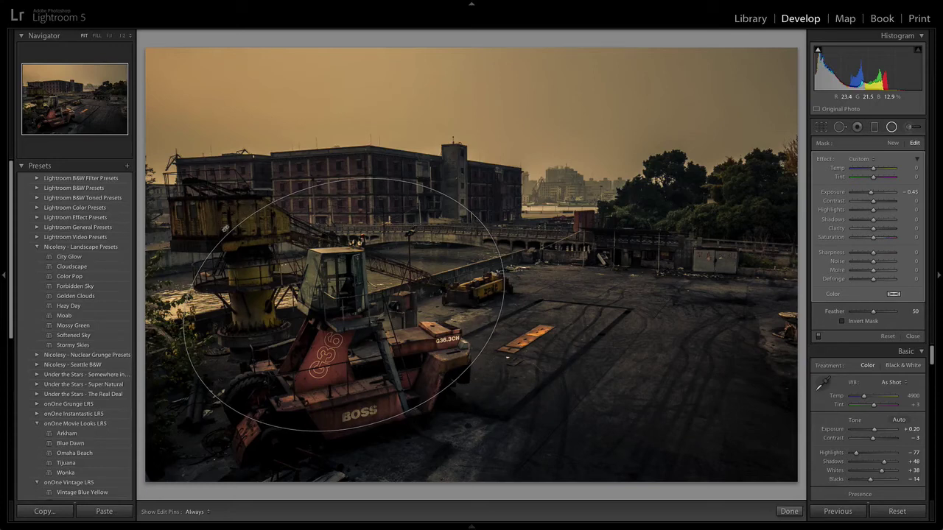
mouse_move(177, 340)
left_click_drag(187, 354, 181, 354)
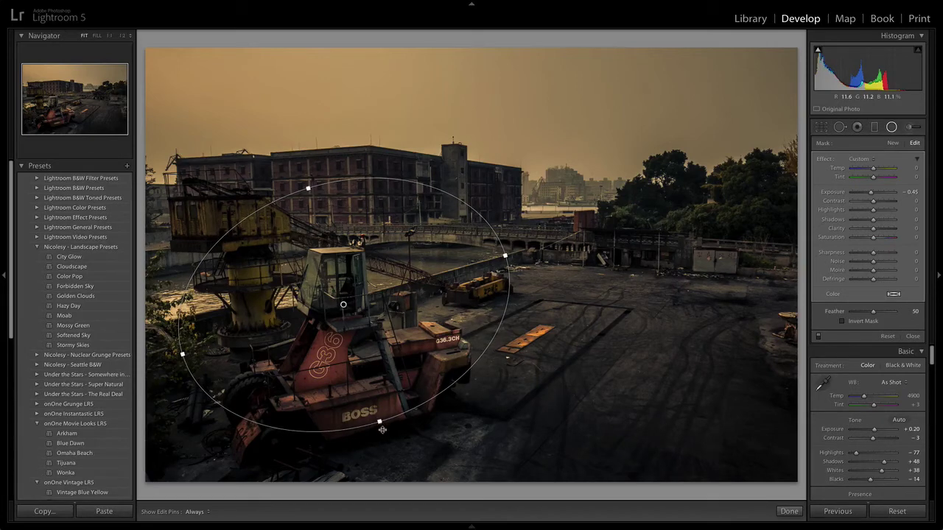
left_click_drag(384, 437, 385, 437)
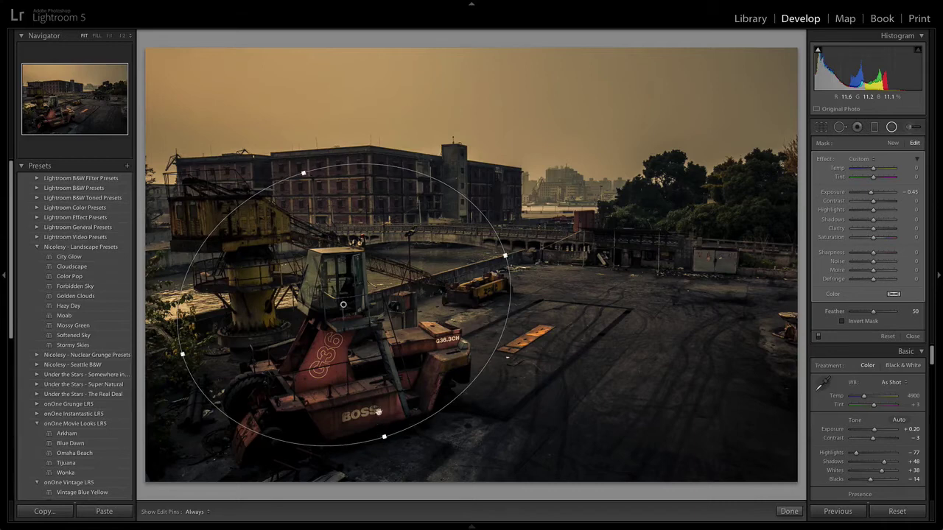
Set the radial filter's Exposure to -0.15 and compare the photo with the filter off and on.
left_click(818, 337)
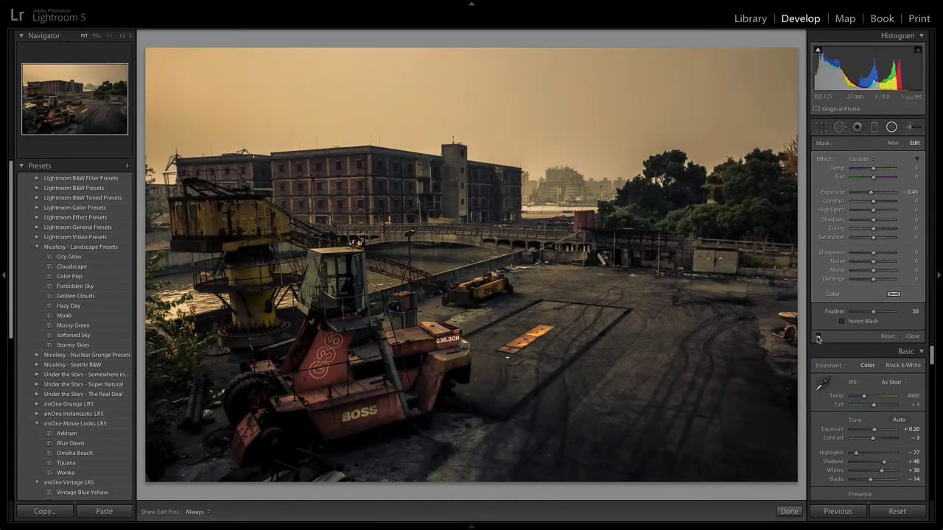
left_click(820, 339)
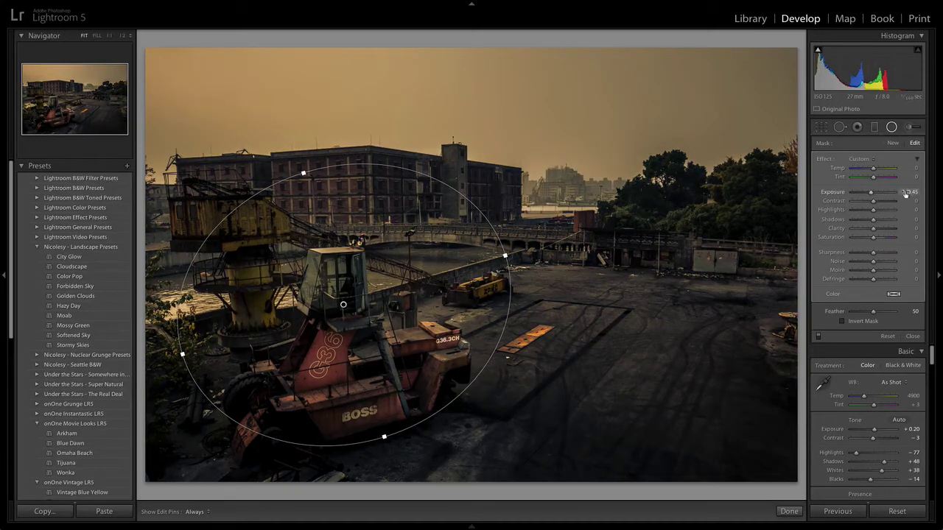
mouse_move(906, 192)
left_mouse_down()
mouse_move(917, 192)
mouse_move(906, 192)
left_mouse_up()
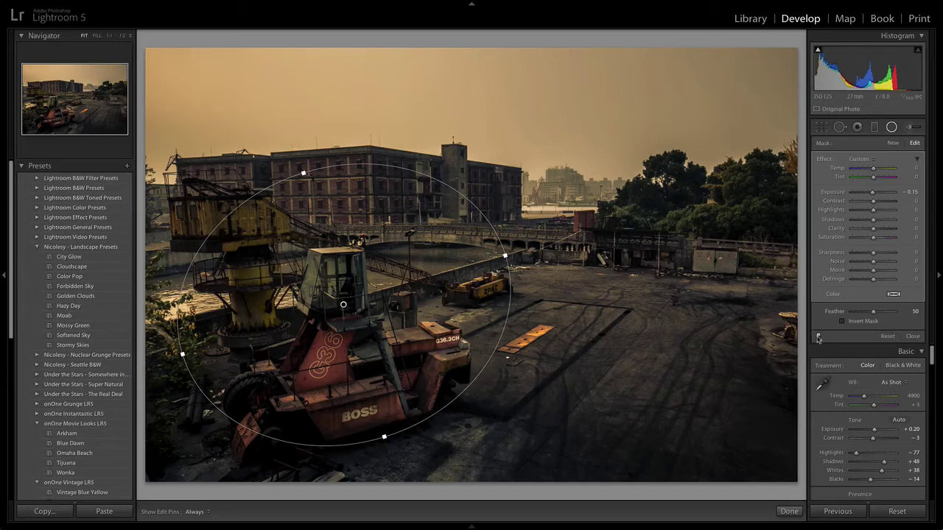
left_click(818, 336)
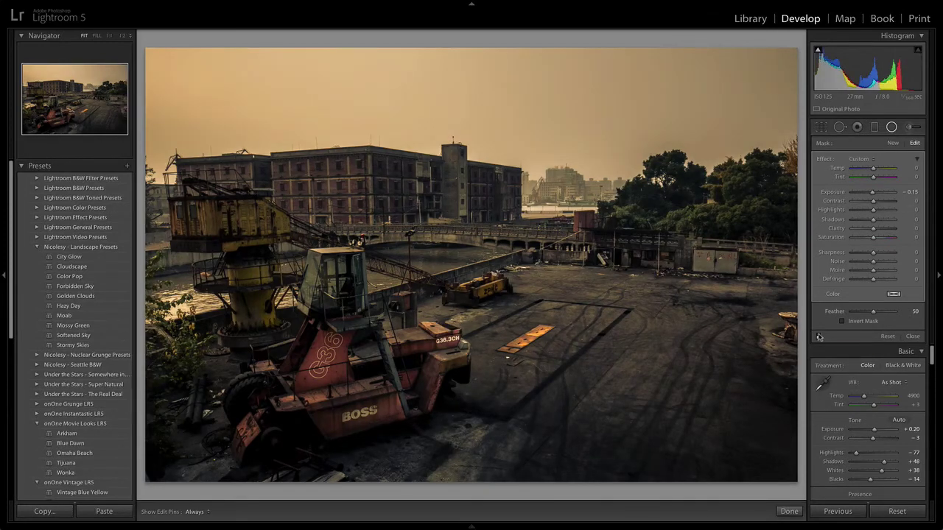
left_click(818, 336)
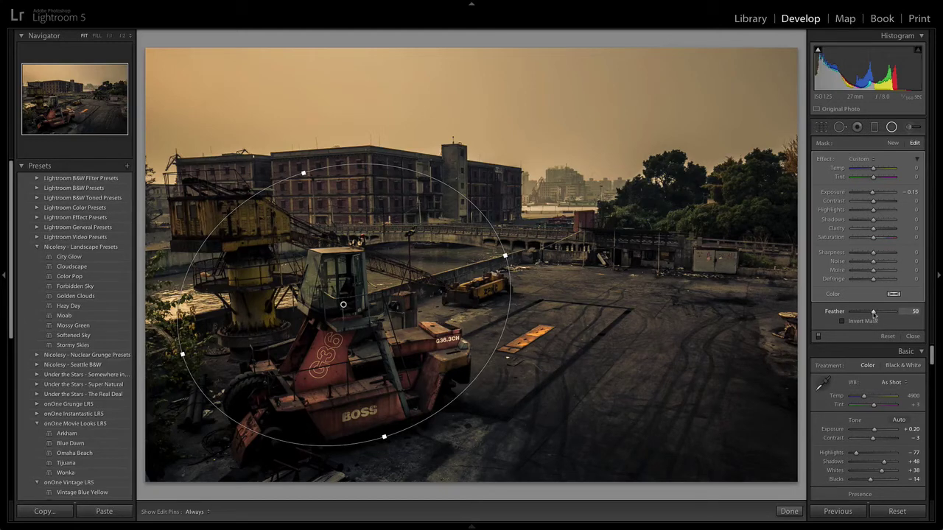
Try the radial filter's Feather at 100 and at 0 with Exposure at -4.00 to examine the edge falloff.
left_click_drag(873, 314, 916, 322)
left_click_drag(872, 193, 845, 197)
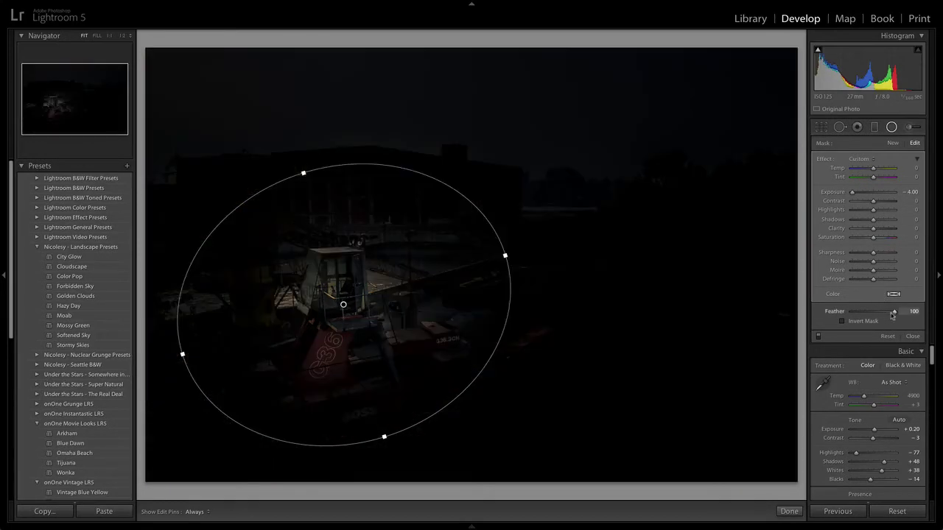
left_click_drag(894, 311, 828, 317)
left_click(844, 323)
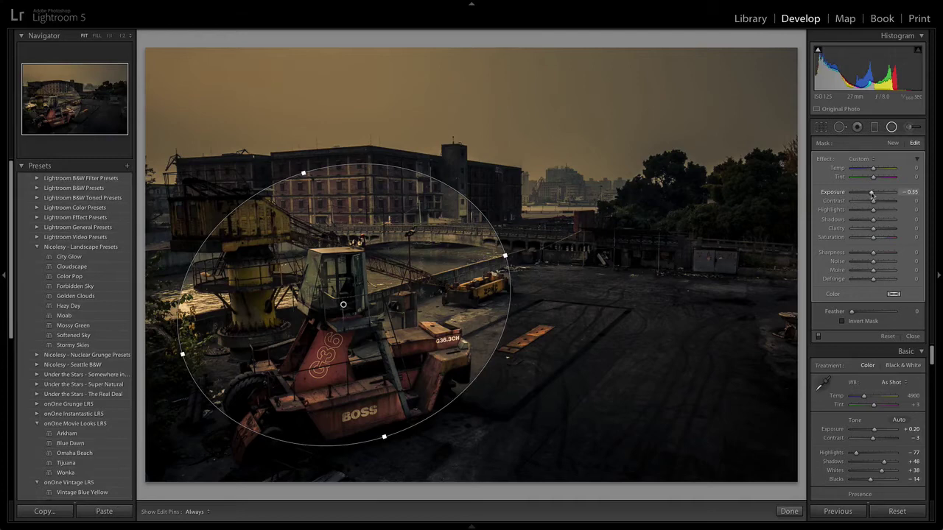
Set the radial filter's Exposure to -0.28 and Feather to 84, close the filter and check the photo in full screen.
left_click_drag(871, 196, 873, 195)
left_click(882, 311)
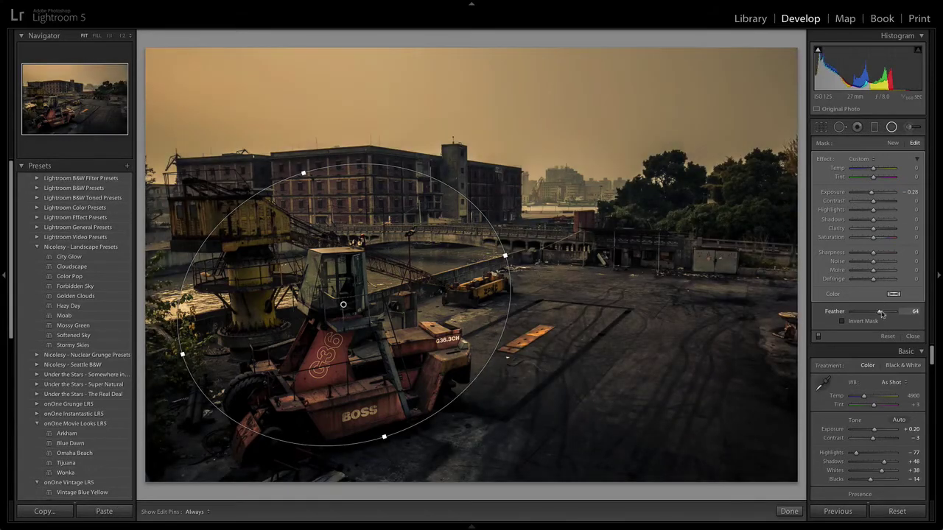
left_click_drag(881, 314, 892, 316)
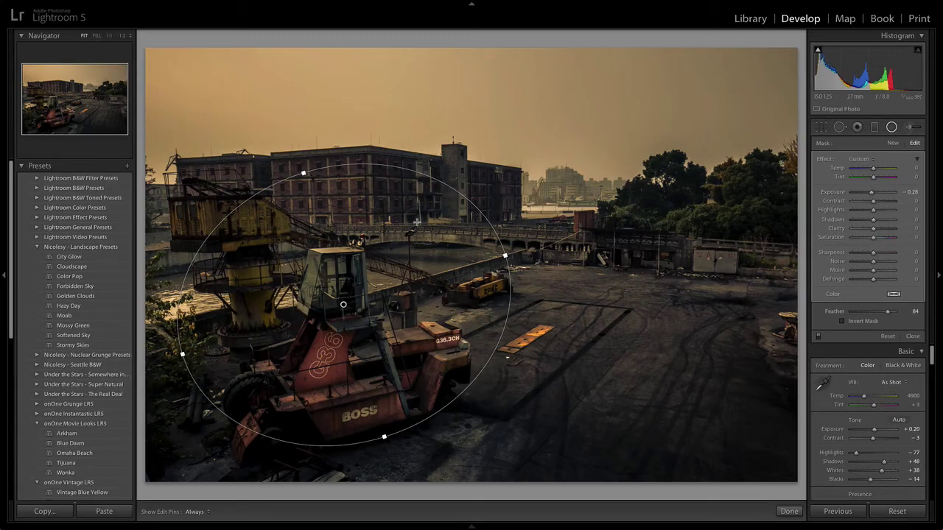
left_click(913, 337)
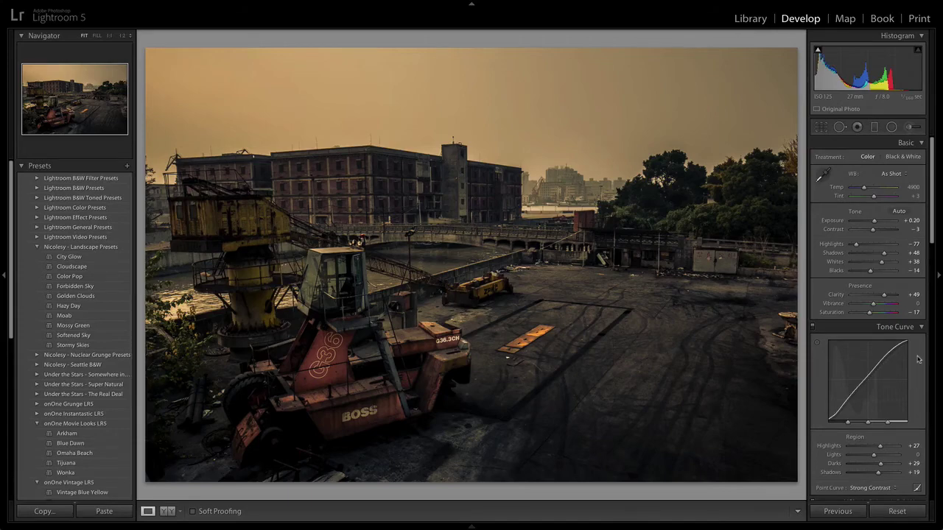
key("f")
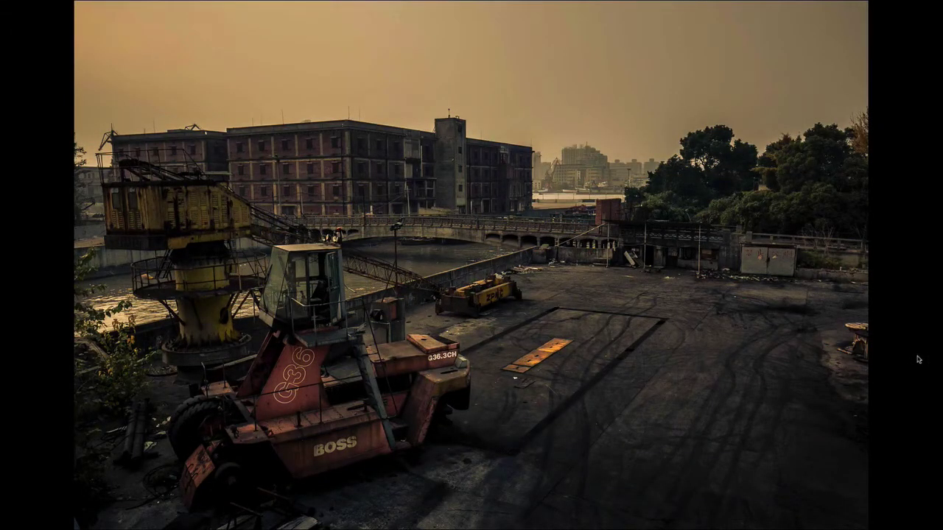
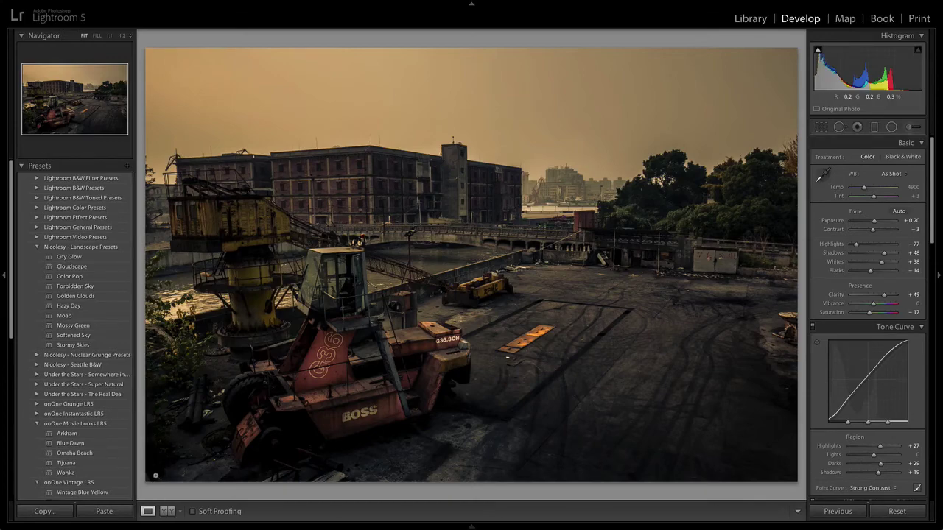
Clone out the light patch in the photo's lower-left corner with Spot Removal at Size 74, working at 1:2 zoom.
left_click_drag(155, 475, 315, 440)
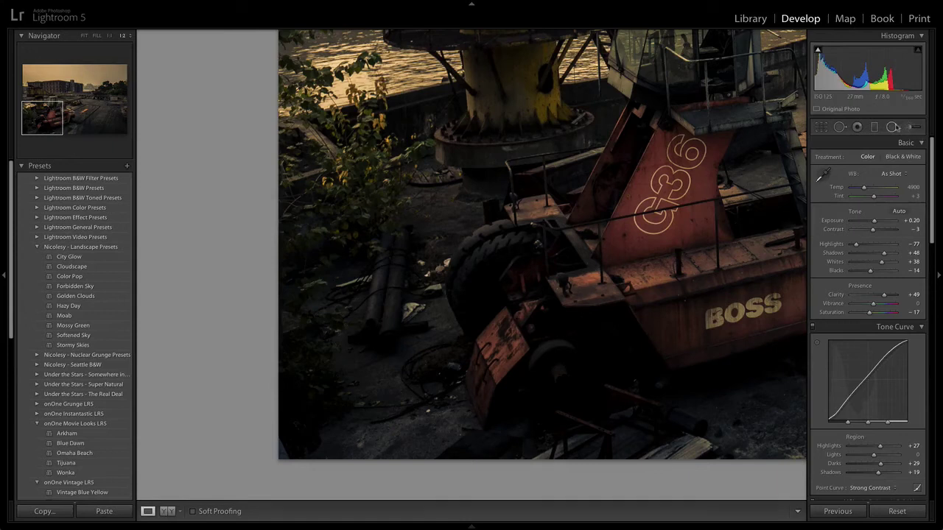
left_click(840, 127)
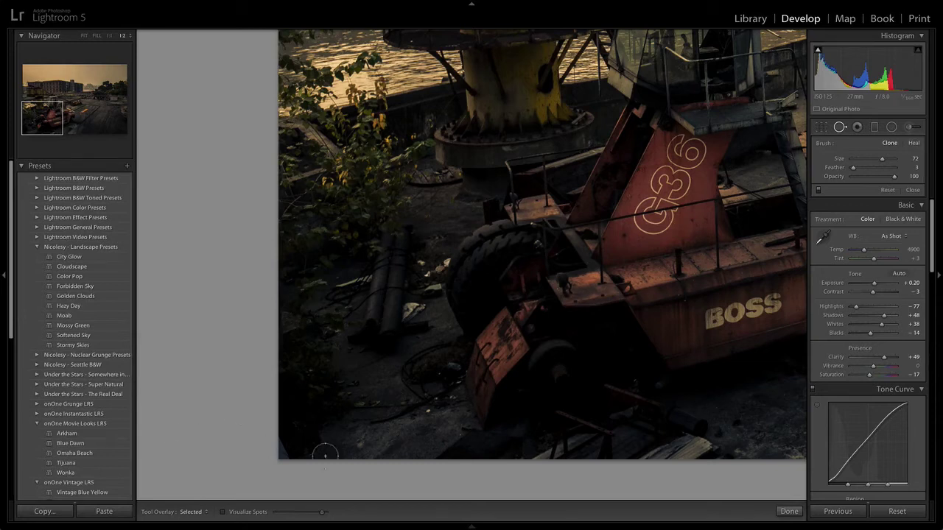
left_click(282, 448)
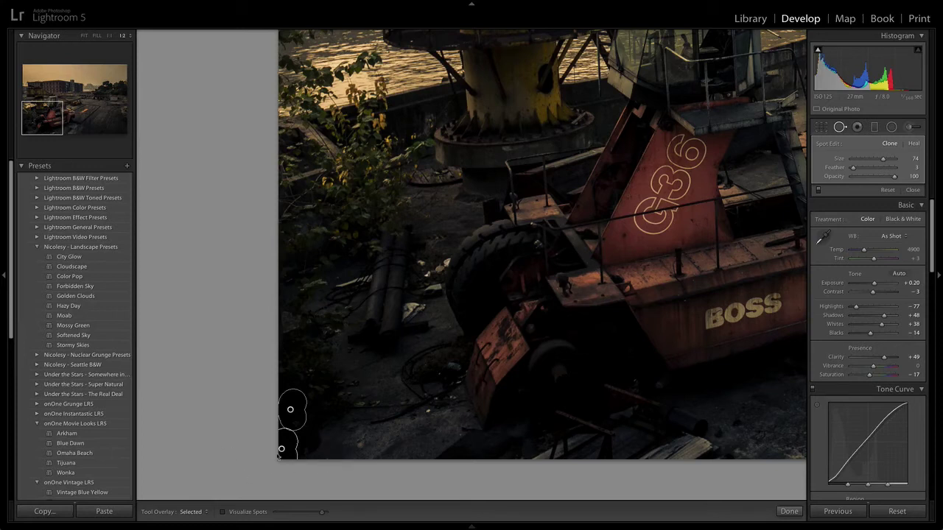
Try the Tool Overlay at Never to view the cloned corner without markers, and restore it to Selected.
left_click(190, 512)
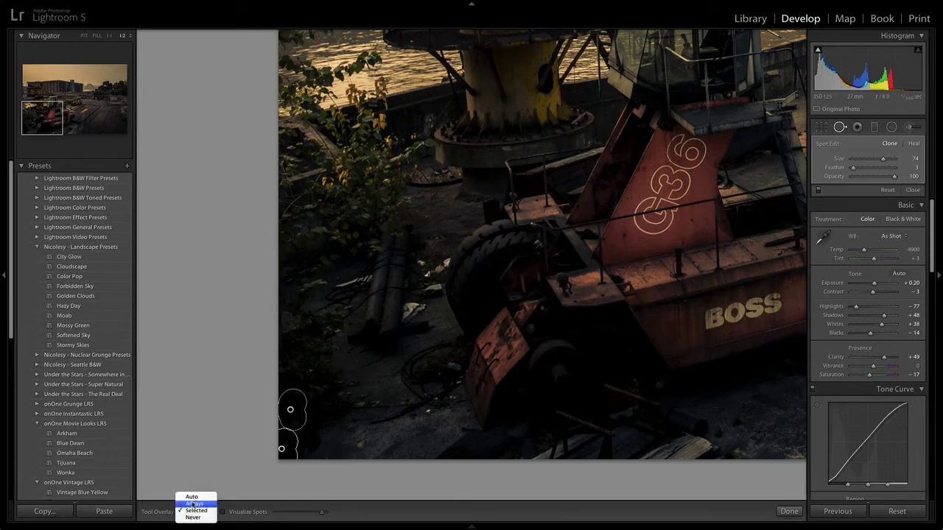
left_click(191, 511)
left_click(192, 515)
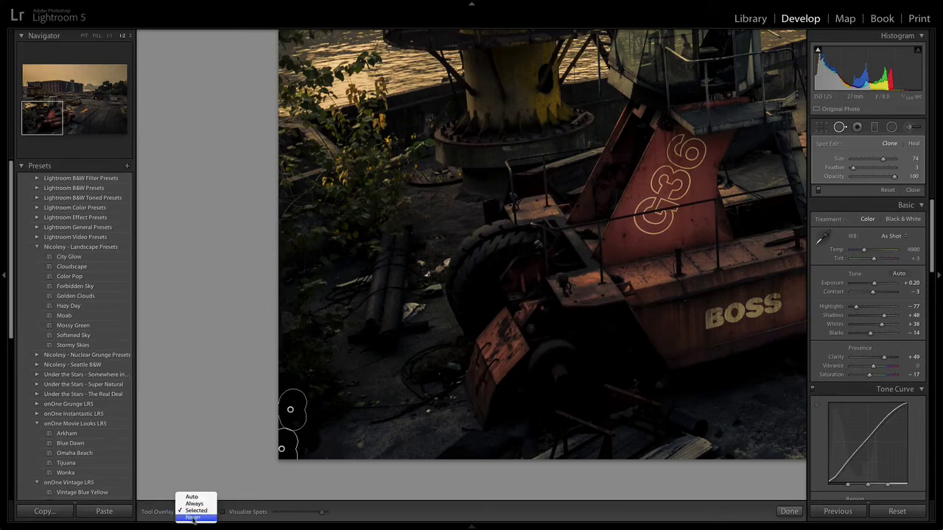
left_click(193, 518)
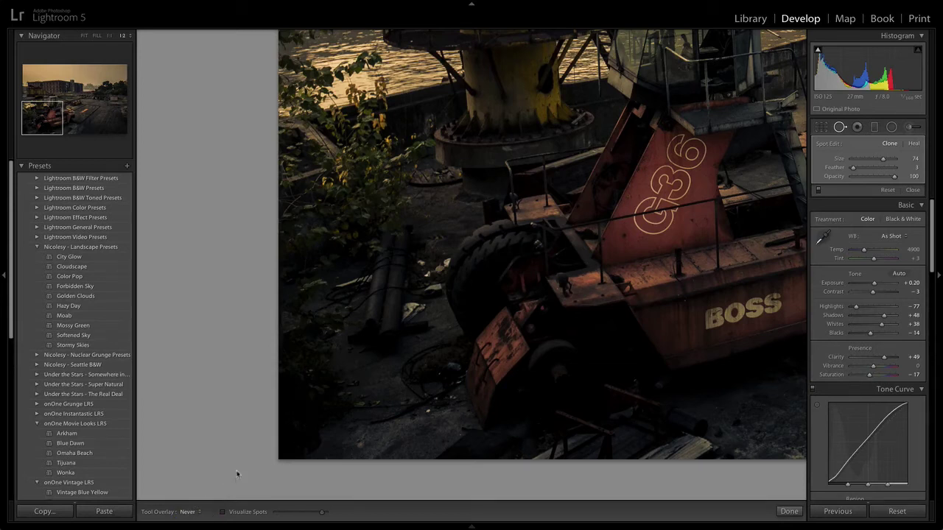
left_click(193, 512)
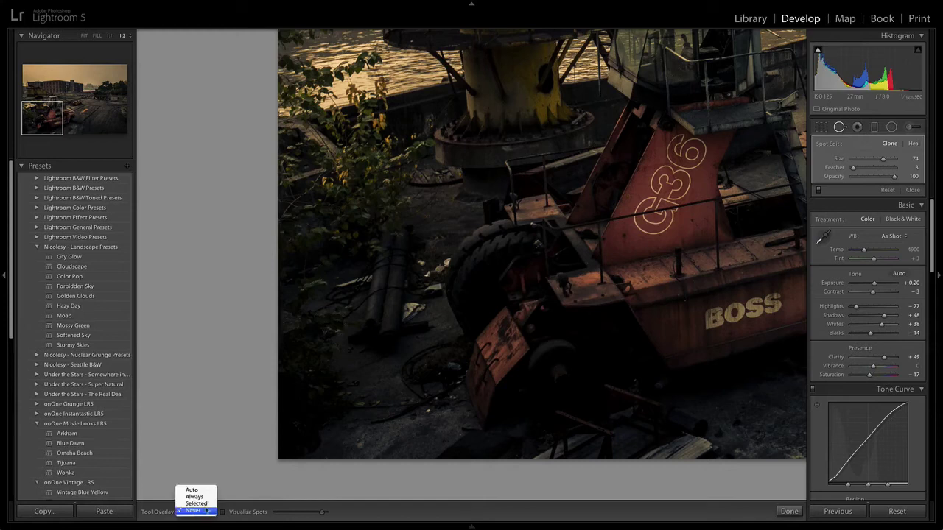
left_click(198, 503)
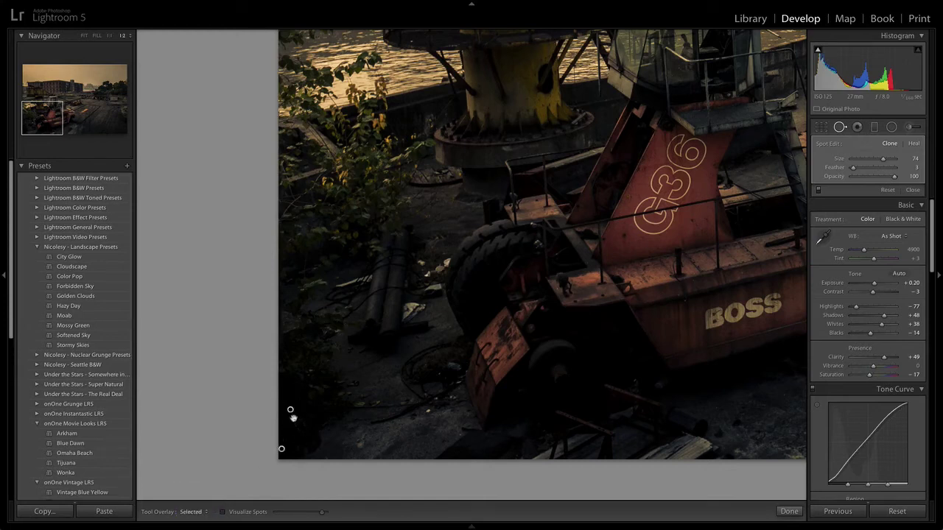
Shift the corner clone's source slightly upward, set its Feather to 26, and close Spot Removal.
left_click_drag(293, 418, 290, 412)
left_click_drag(856, 170, 865, 171)
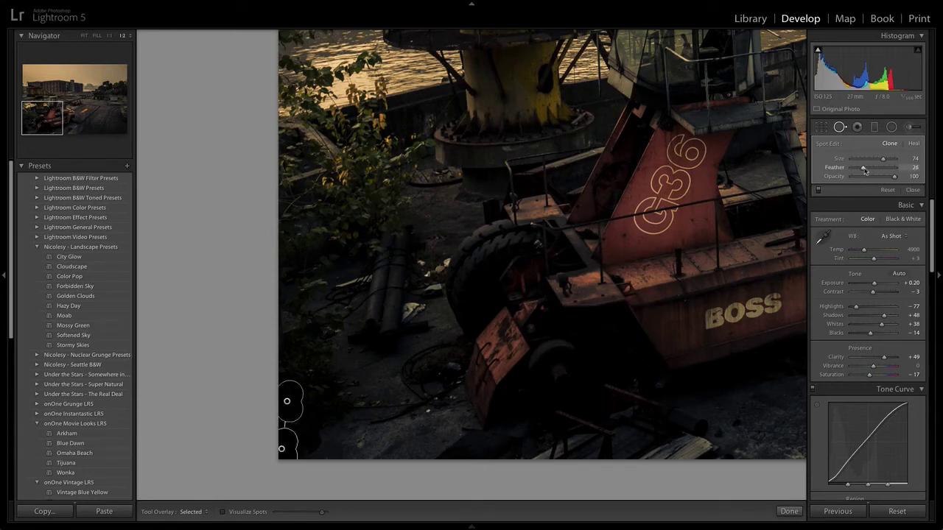
left_click(914, 190)
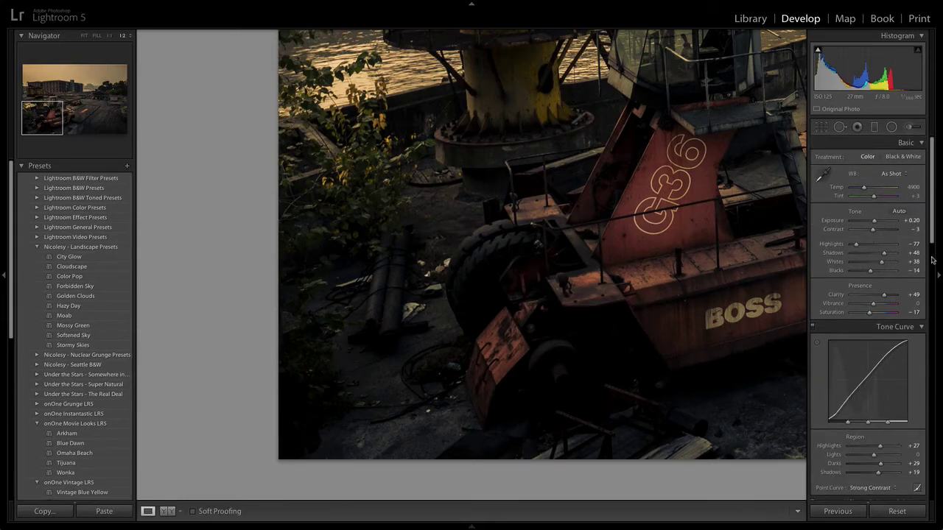
left_click(475, 270)
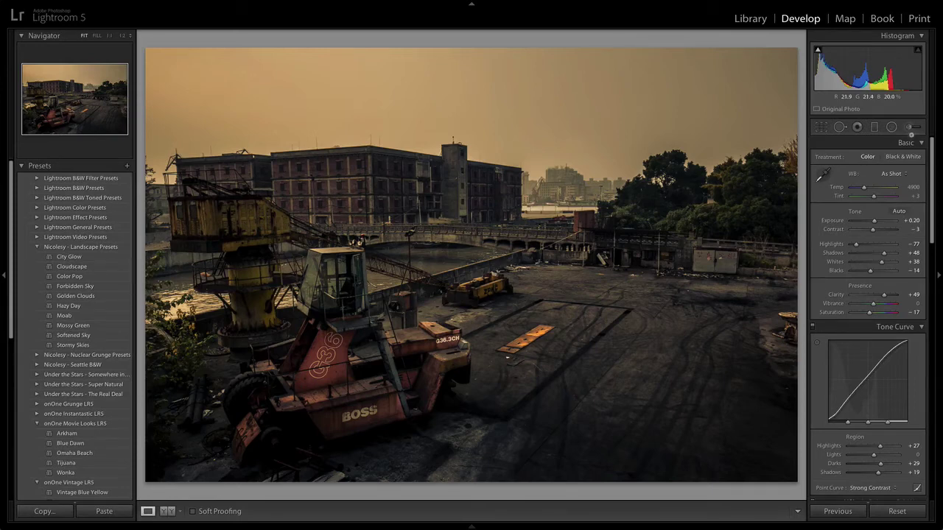
Reopen Spot Removal on the photo's lower-left corner at 1:1 zoom and set the Tool Overlay to Always.
left_click(891, 127)
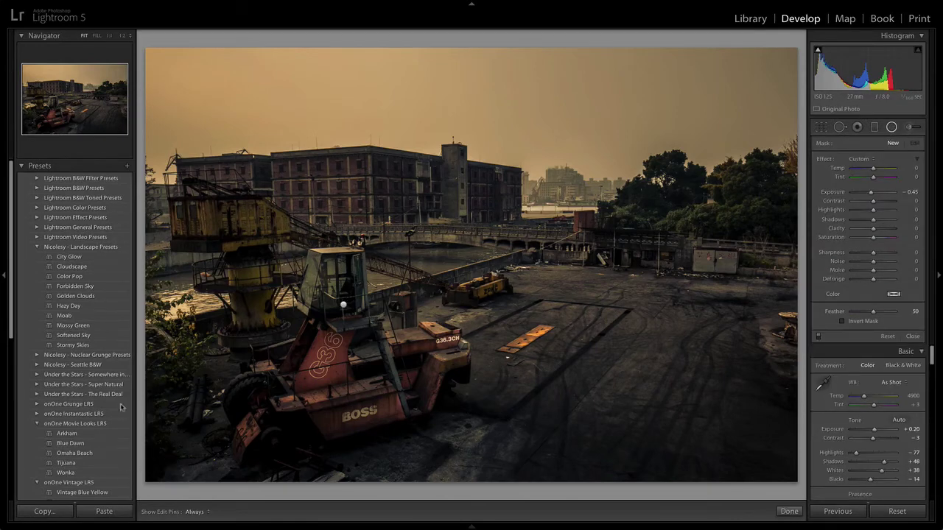
left_click(36, 124)
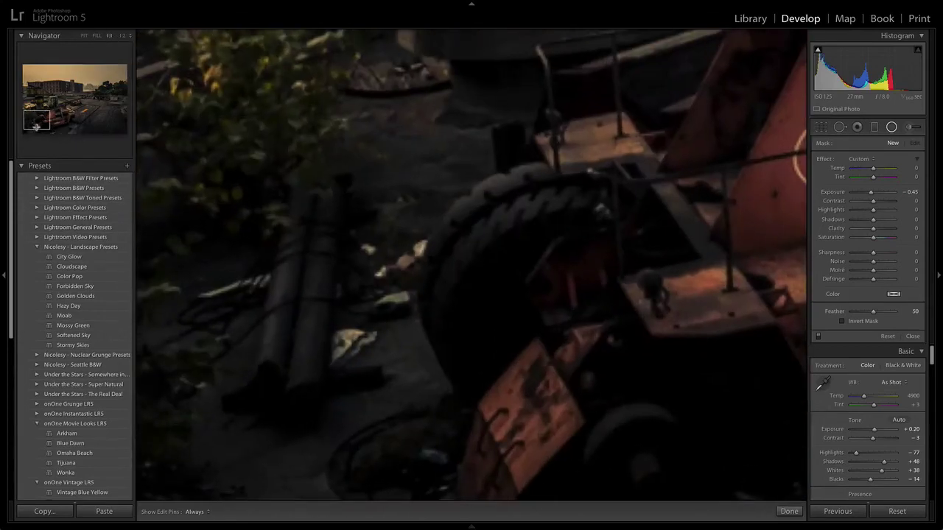
left_click_drag(36, 126, 51, 141)
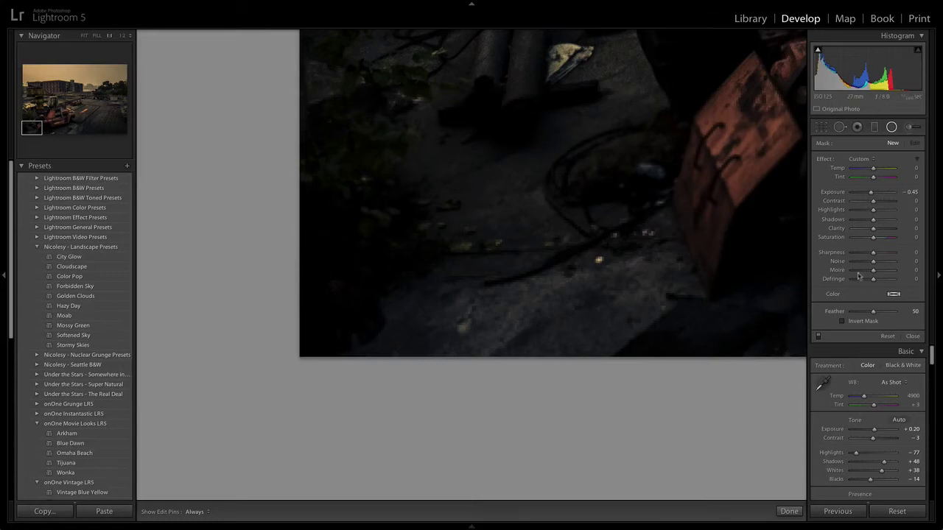
left_click(840, 127)
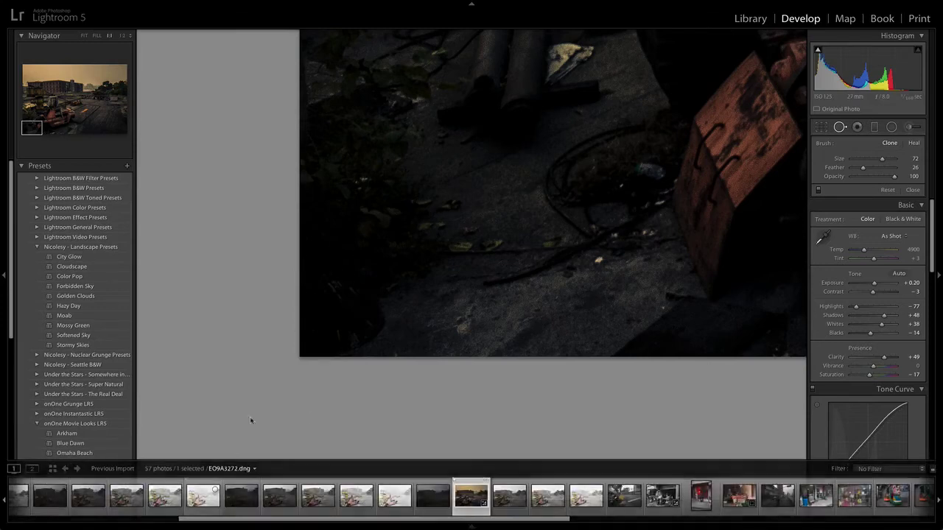
left_click(193, 511)
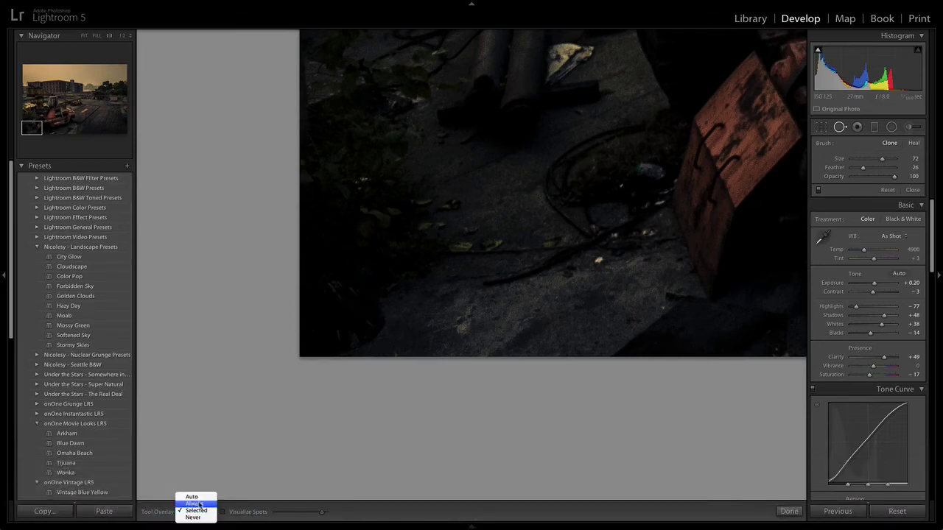
left_click(199, 505)
Compare the corner with the clone spot off and on, delete that spot, and reduce the brush Size to 22.
left_click(305, 336)
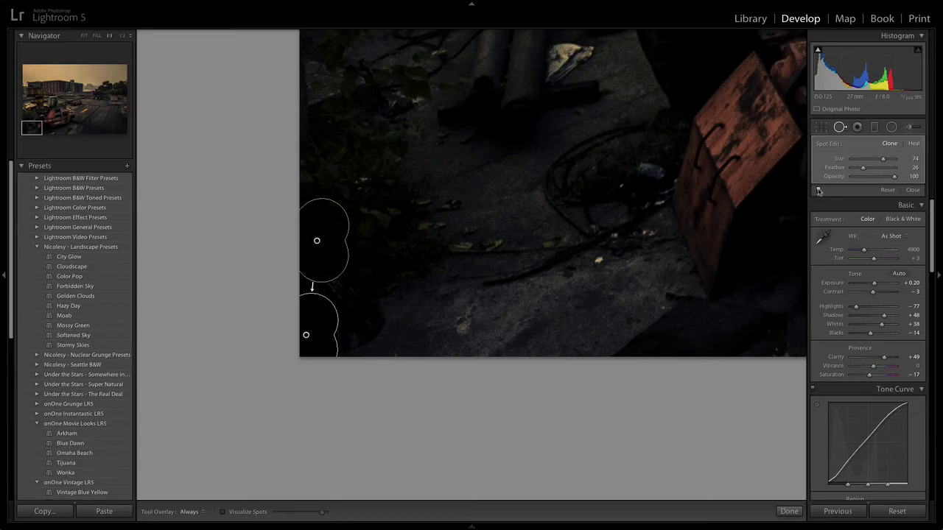
left_click(819, 191)
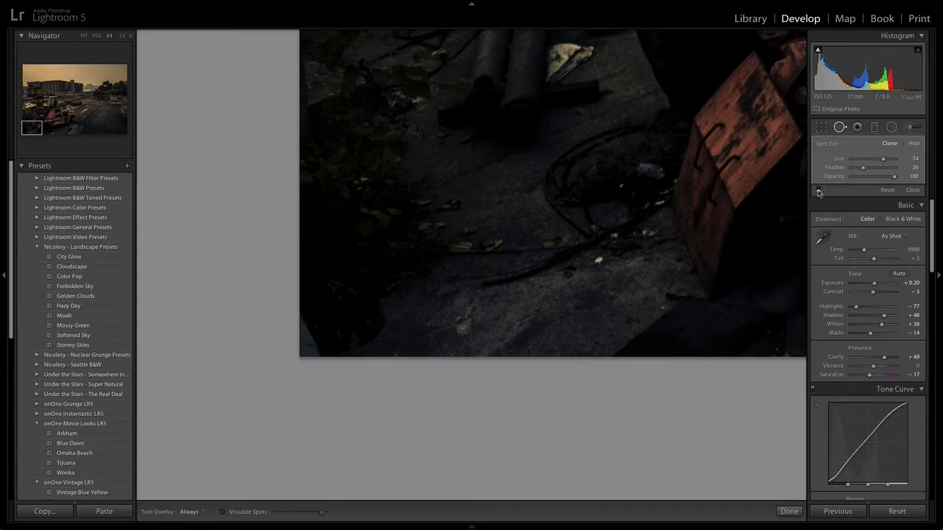
left_click(817, 191)
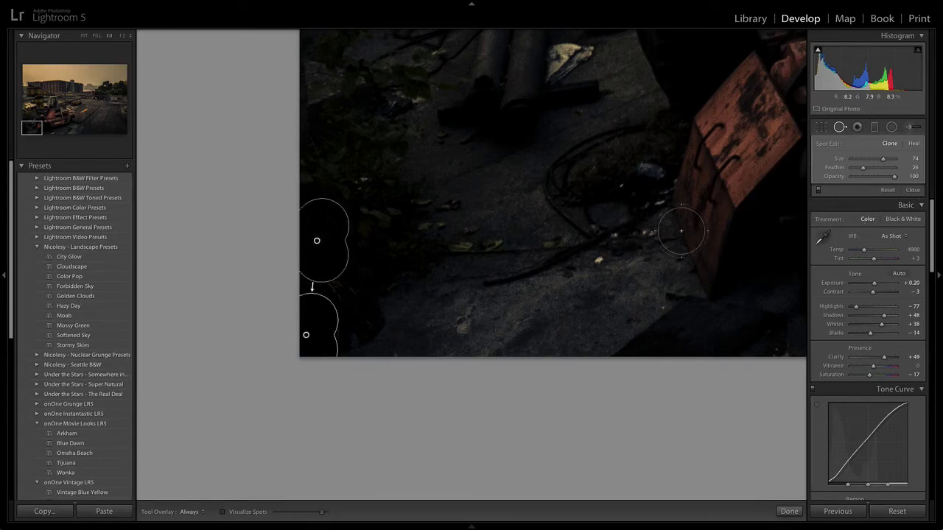
key("Delete")
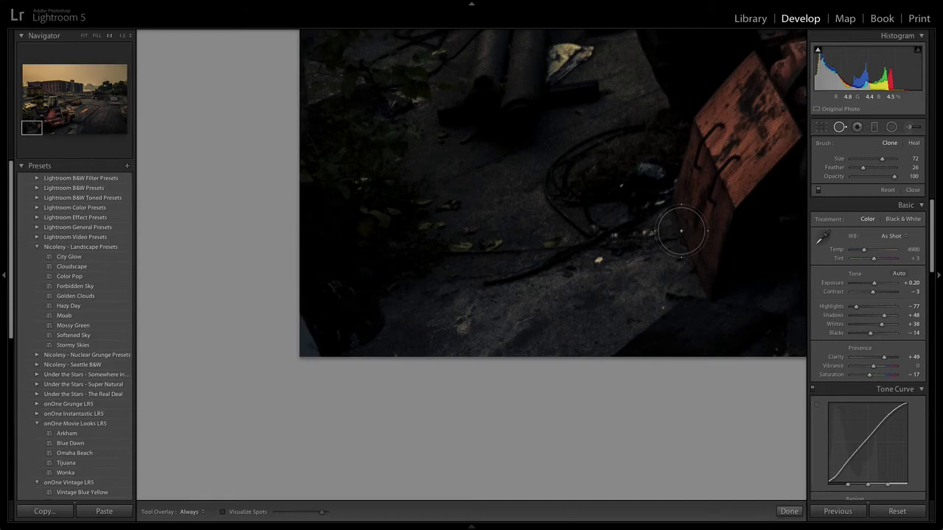
left_click_drag(873, 159, 868, 160)
Try to remove the light patch in the photo's lower-left corner with the Heal brush.
left_click(914, 143)
mouse_move(300, 319)
left_mouse_down()
mouse_move(312, 353)
mouse_move(299, 349)
mouse_move(309, 343)
left_mouse_up()
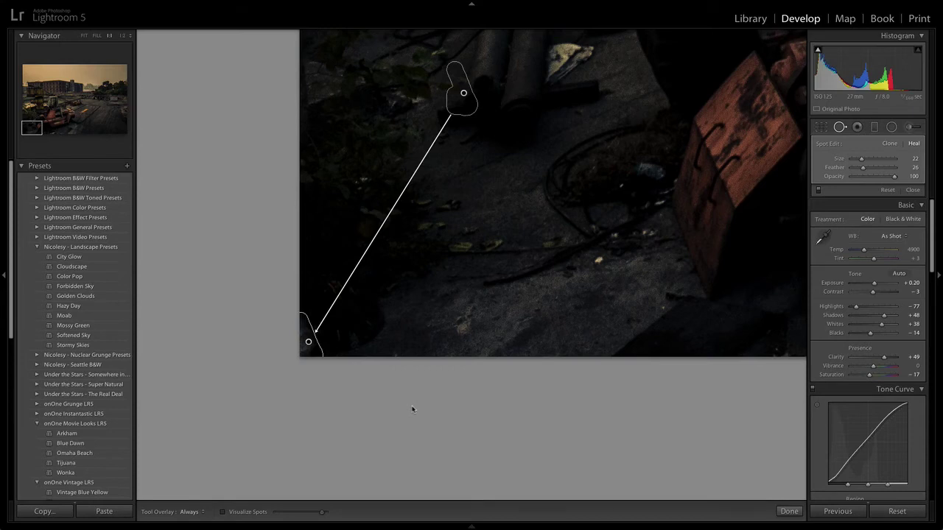
left_click(413, 410)
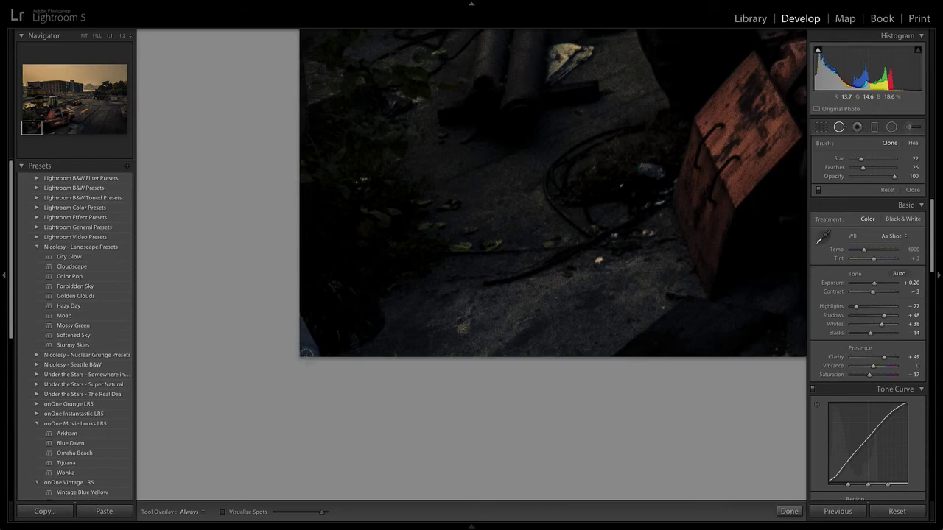
Clone out the lower-left corner patch using a source directly above it, close Spot Removal and check the photo in full screen.
mouse_move(301, 323)
left_mouse_down()
mouse_move(302, 352)
mouse_move(303, 343)
left_mouse_up()
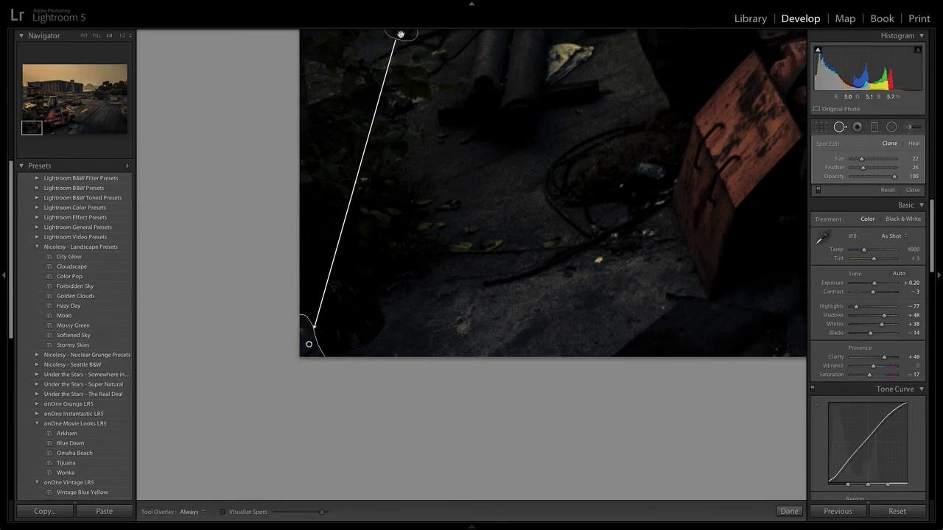
left_click_drag(395, 44, 316, 244)
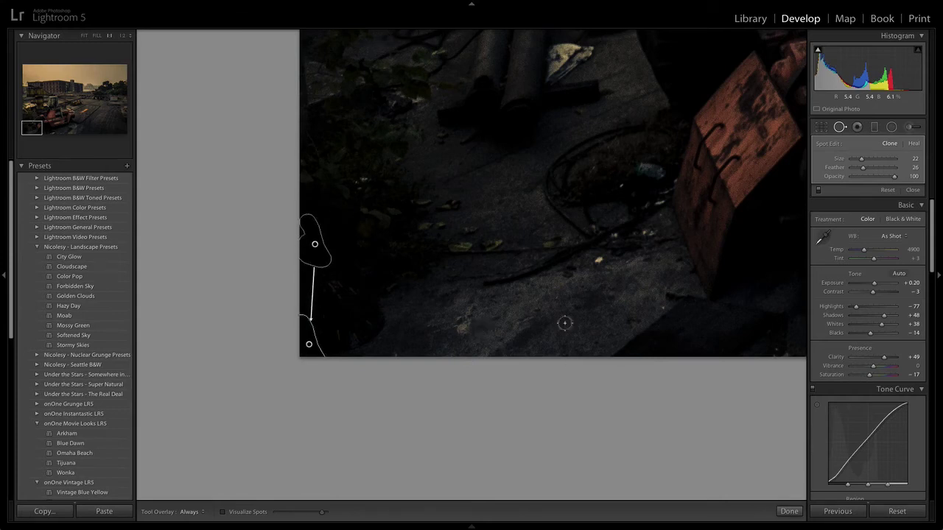
left_click(84, 36)
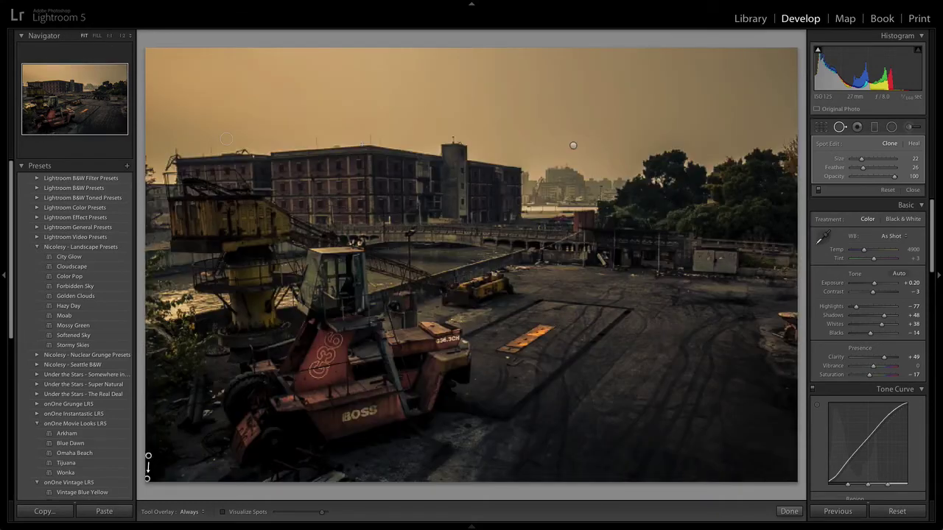
left_click(913, 190)
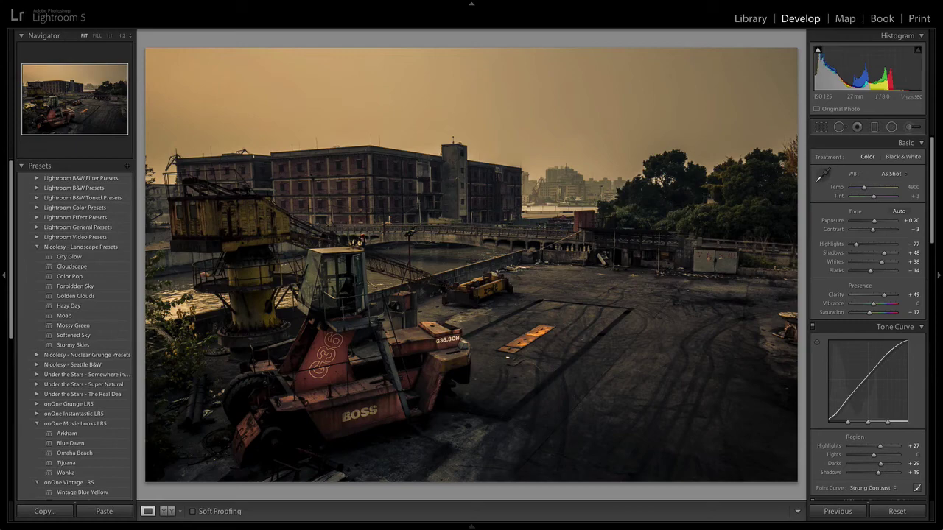
key("f")
Expand the User Presets group and browse its develop presets.
scroll(16, 284, "down", 3)
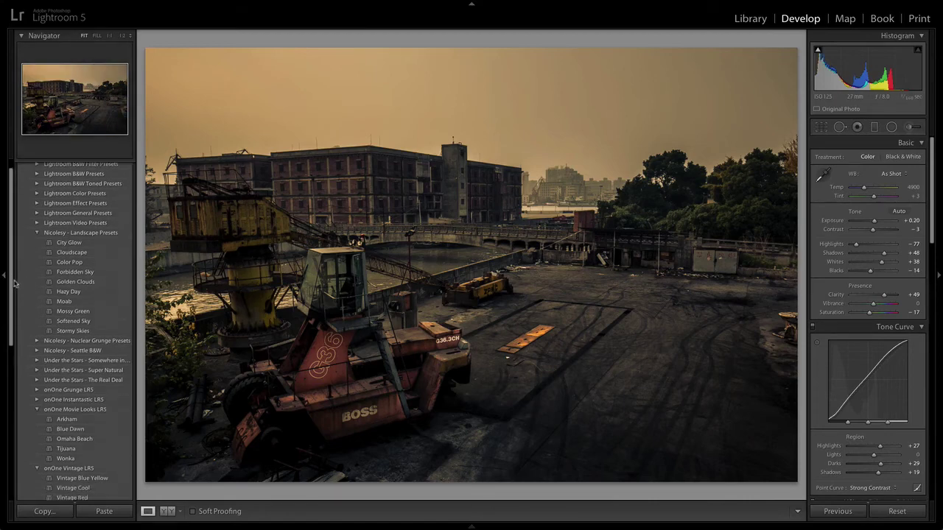
scroll(20, 313, "down", 5)
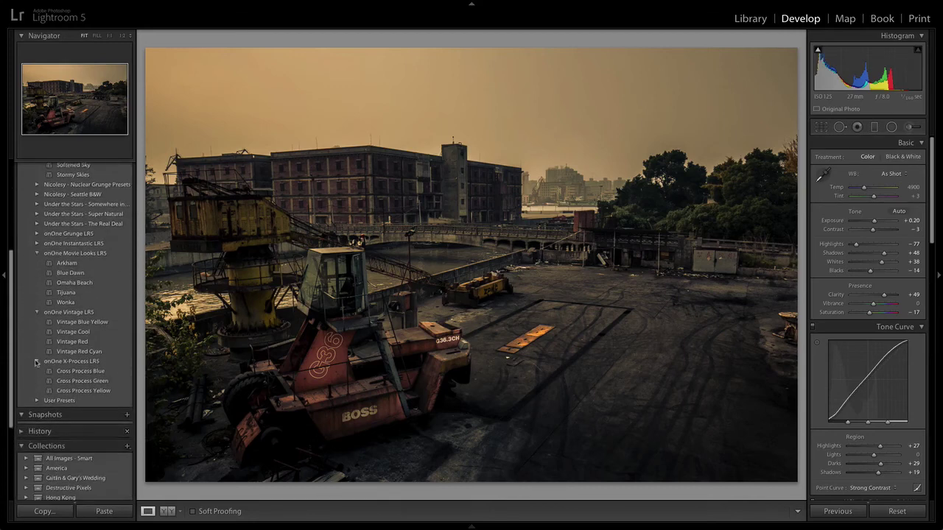
left_click(37, 383)
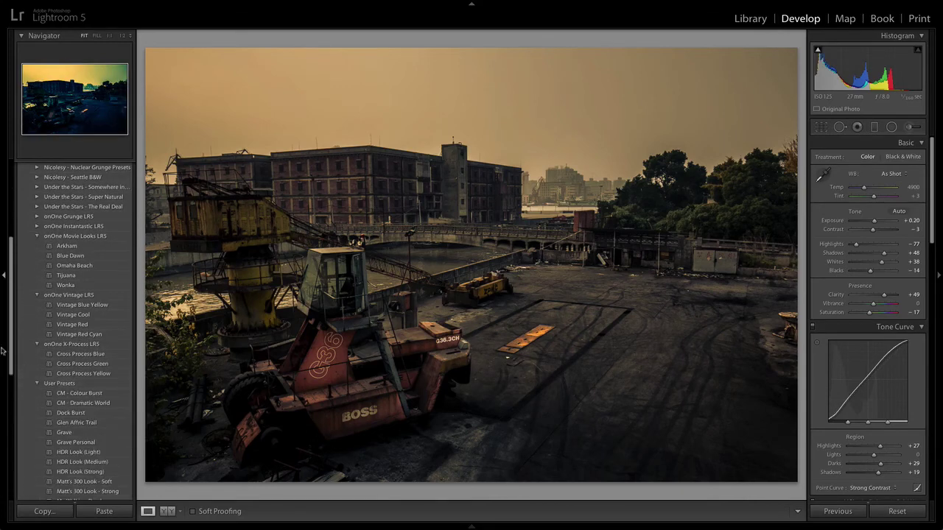
scroll(13, 374, "down", 2)
scroll(13, 373, "down", 3)
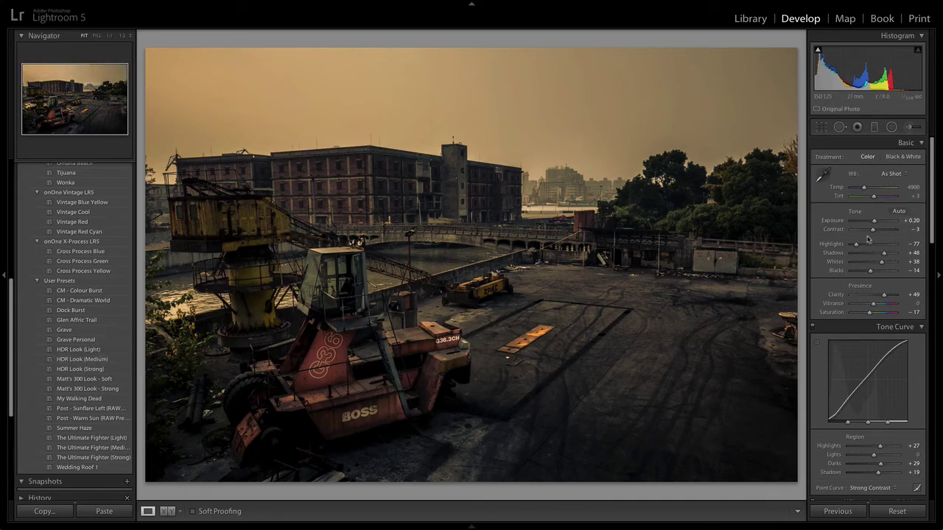
Raise the global Shadows to +69.
left_click_drag(884, 254, 890, 256)
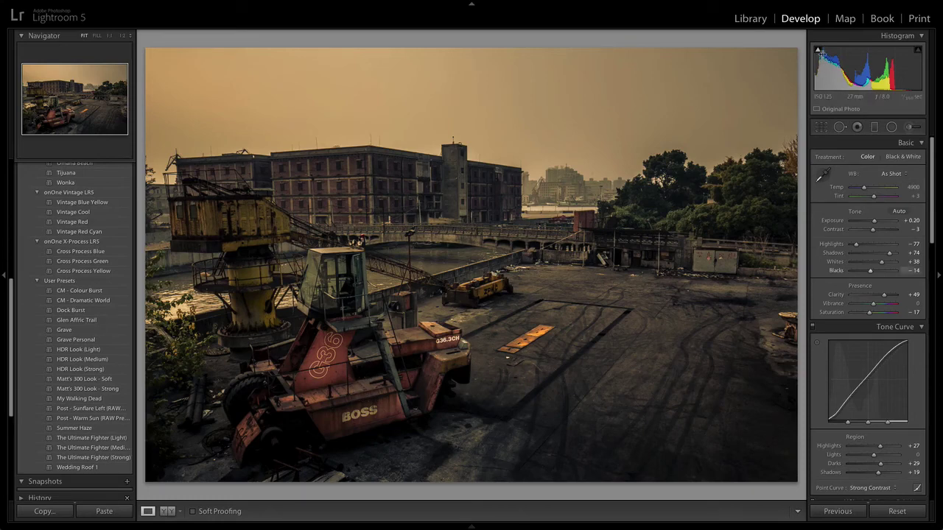
mouse_move(818, 50)
left_click_drag(889, 253, 887, 252)
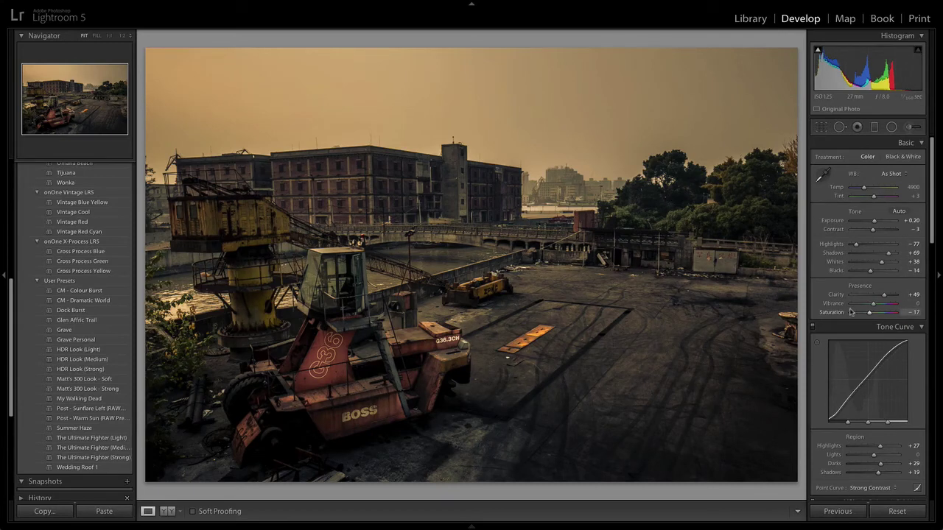
Try the HSL Green saturation at its maximum and minimum, and reset it to the default.
left_click_drag(933, 230, 932, 315)
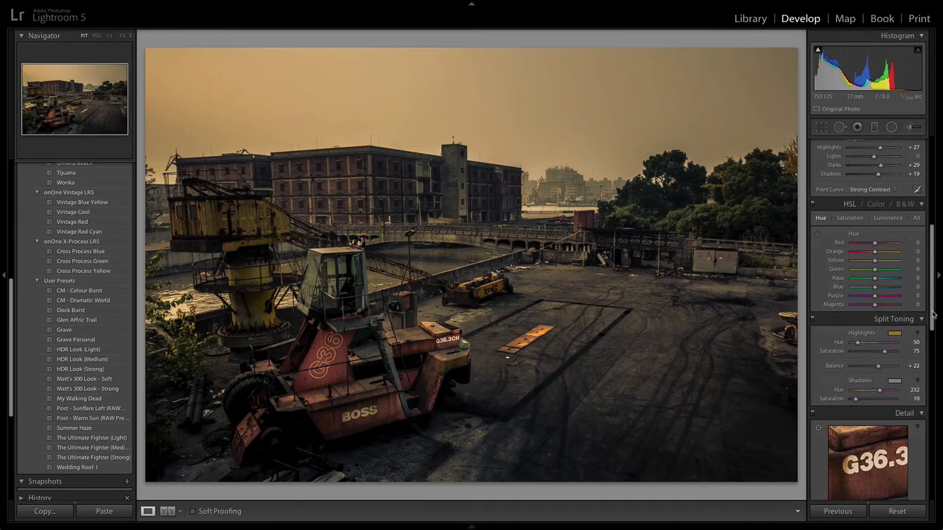
left_click(851, 219)
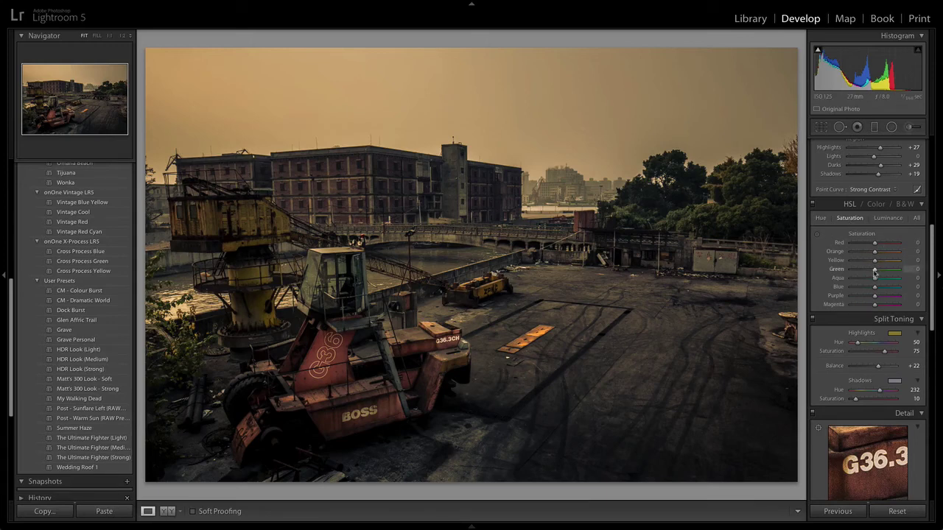
left_click_drag(876, 272, 898, 271)
left_click_drag(899, 272, 820, 268)
left_click_drag(828, 269, 865, 271)
double_click(866, 271)
Try boosting the trees' saturation with targeted adjustment, with Yellow at +23 and Green at +33, and reset both.
left_click(818, 234)
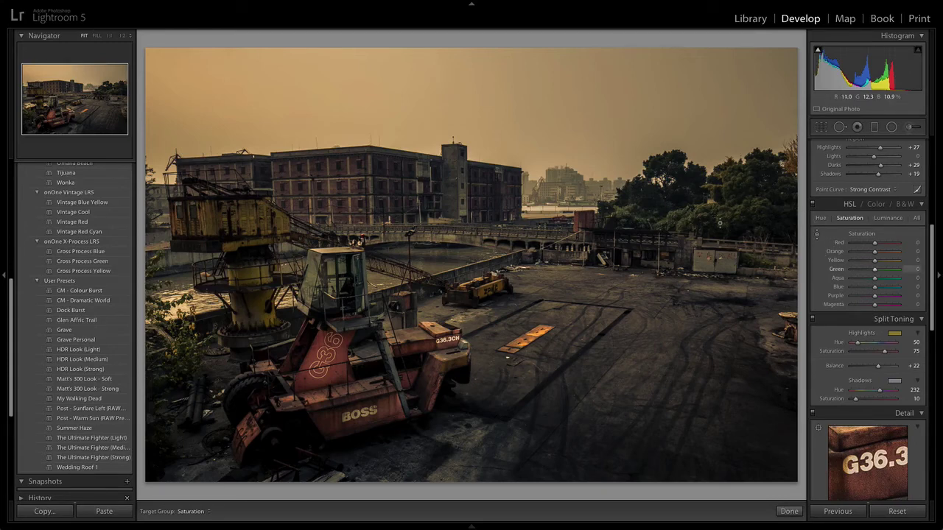
left_click_drag(728, 225, 727, 163)
left_click(817, 235)
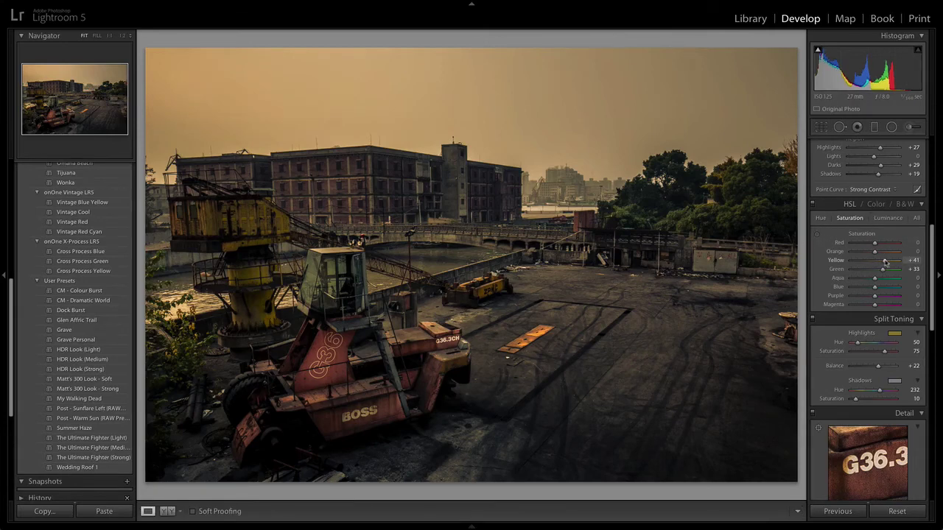
left_click_drag(886, 262, 881, 262)
left_click_drag(879, 263, 882, 264)
left_click_drag(883, 269, 886, 270)
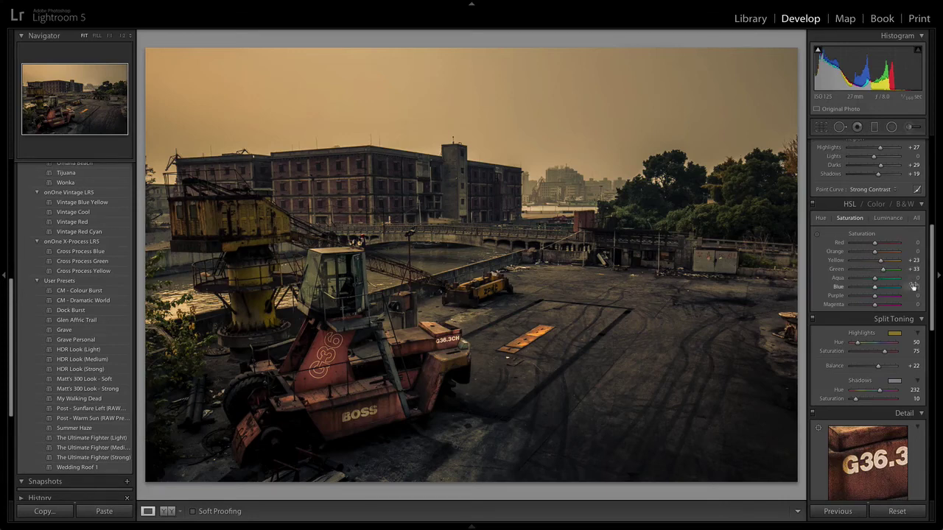
double_click(836, 261)
double_click(837, 270)
Set the post-crop vignetting to Amount -14, Midpoint 52 and Highlights 8.
left_click_drag(931, 264, 937, 392)
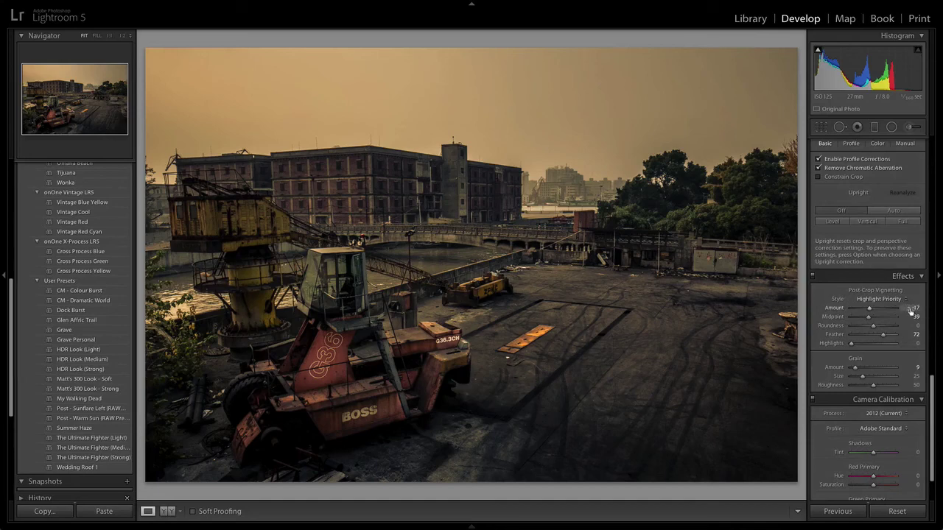
left_click_drag(911, 312, 906, 313)
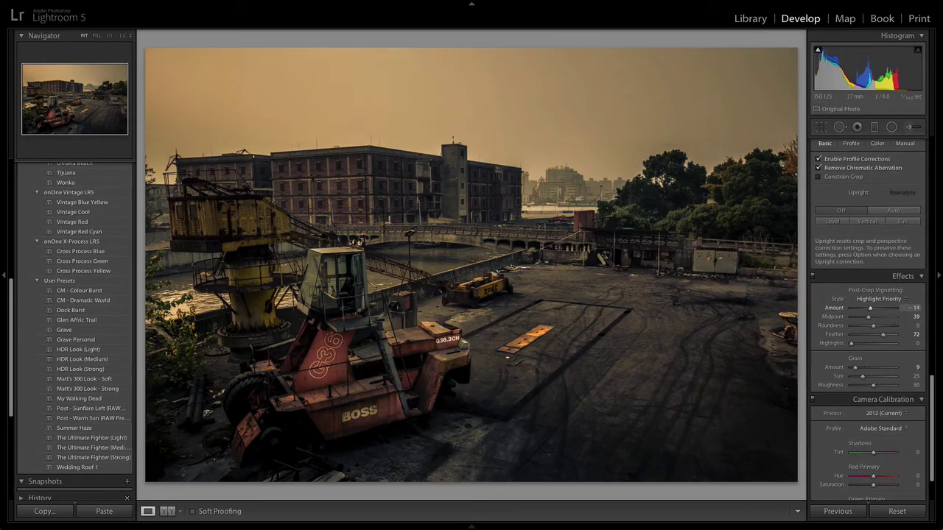
left_click_drag(912, 308, 915, 308)
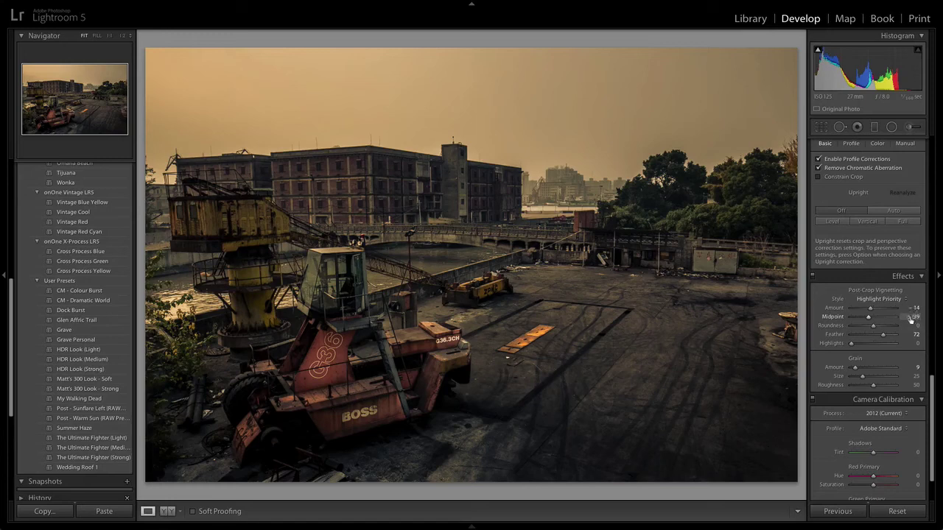
left_click(913, 318)
mouse_move(870, 317)
left_mouse_down()
mouse_move(909, 322)
mouse_move(845, 317)
mouse_move(875, 322)
left_mouse_up()
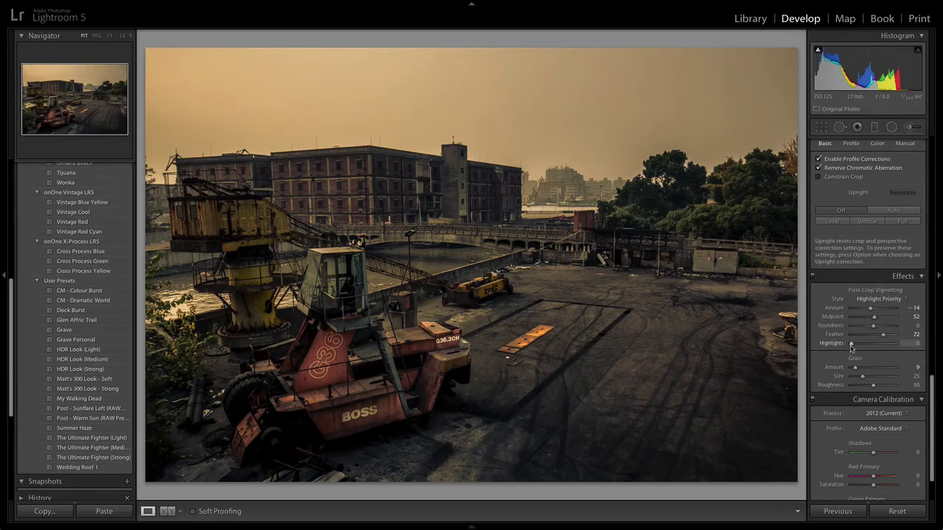
left_click_drag(852, 346, 855, 348)
Compare the before and after versions side by side with the presets area hidden, and return to the single-photo view.
left_click(168, 511)
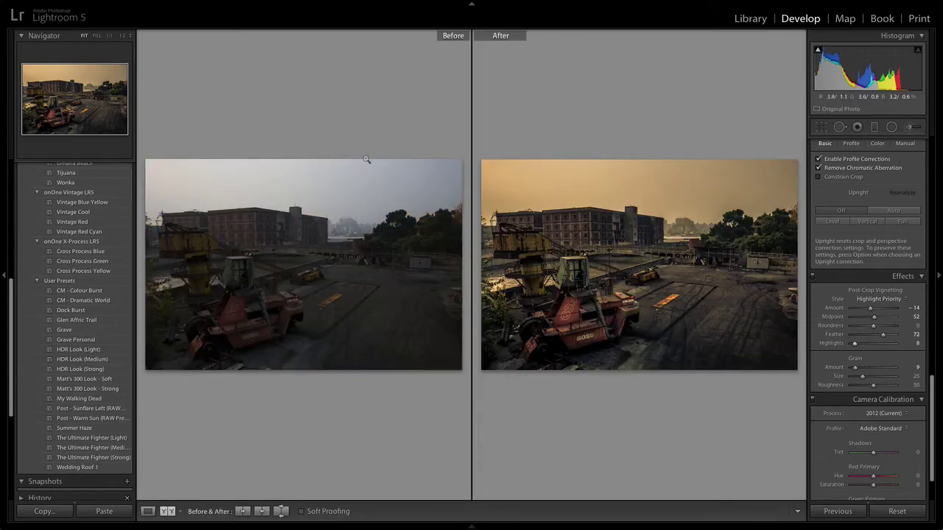
left_click(3, 274)
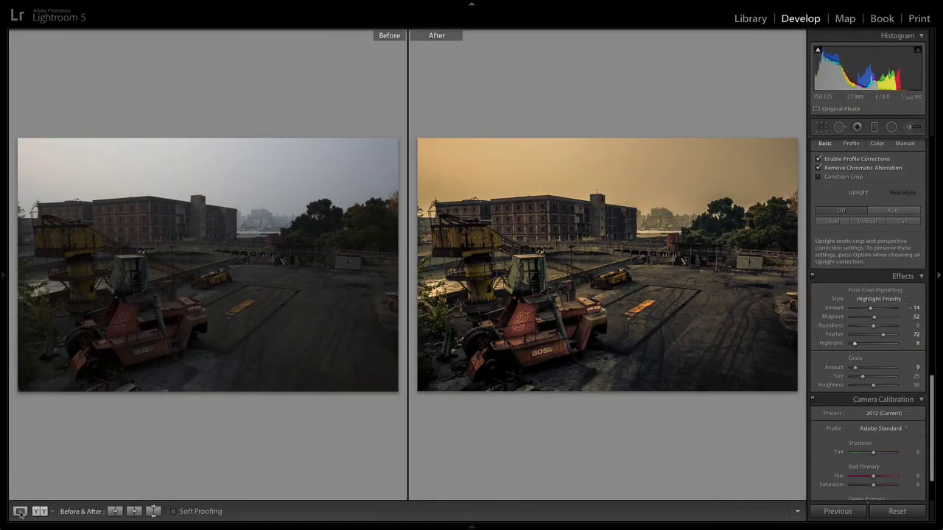
left_click(20, 511)
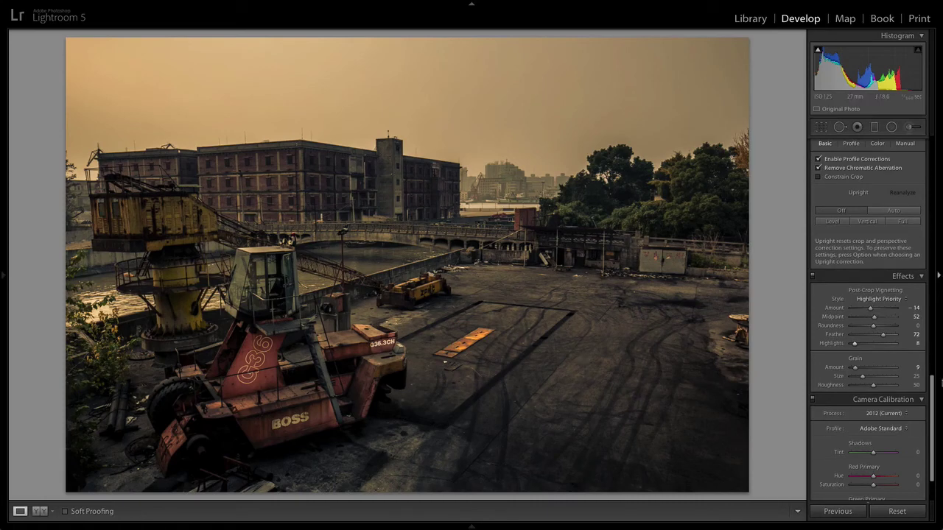
Try the Full Upright perspective correction on the photo, and turn Upright back off.
left_click_drag(940, 383, 941, 149)
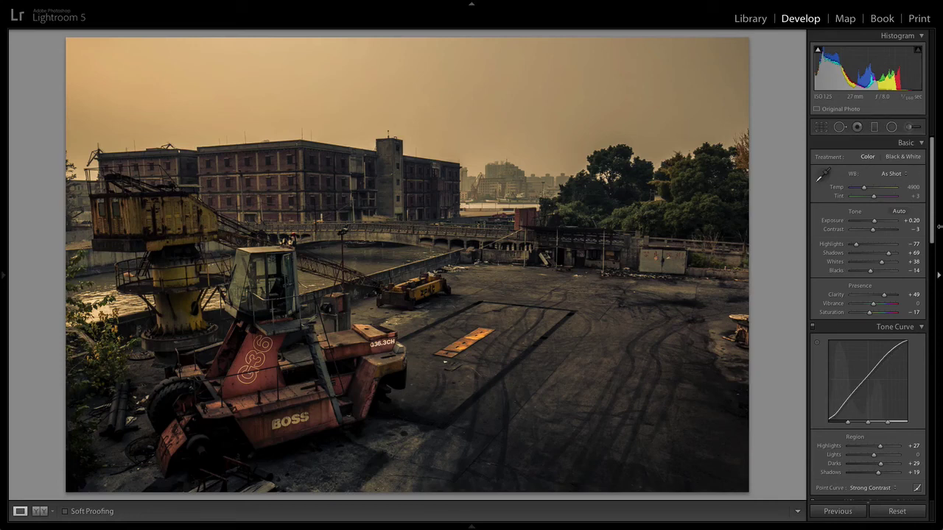
left_click_drag(933, 229, 934, 436)
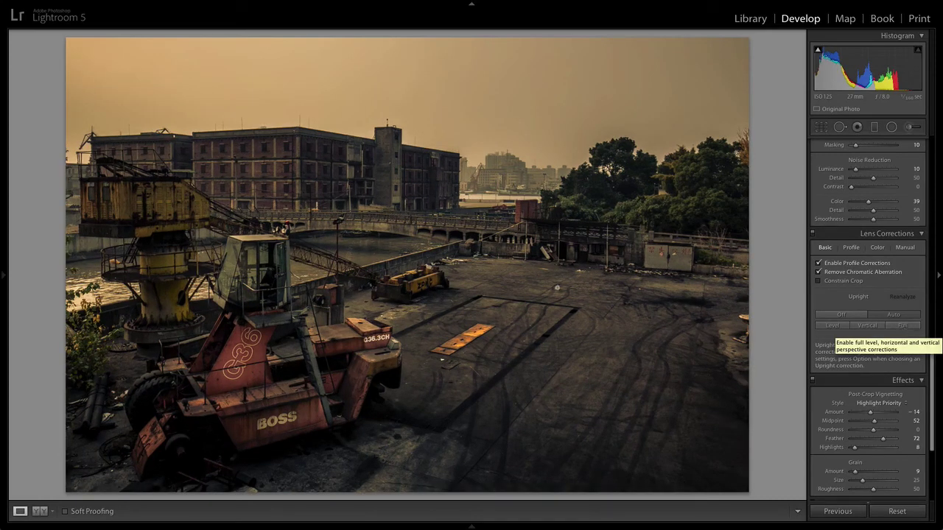
left_click(825, 316)
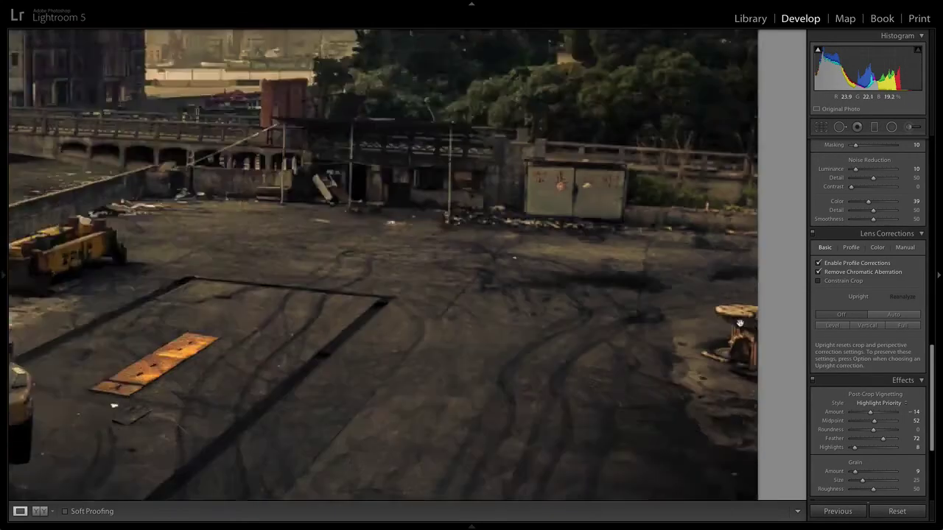
Examine the wooden cable reel, the sheds and the bridge wall up close, and return to the full photo.
left_click(740, 332)
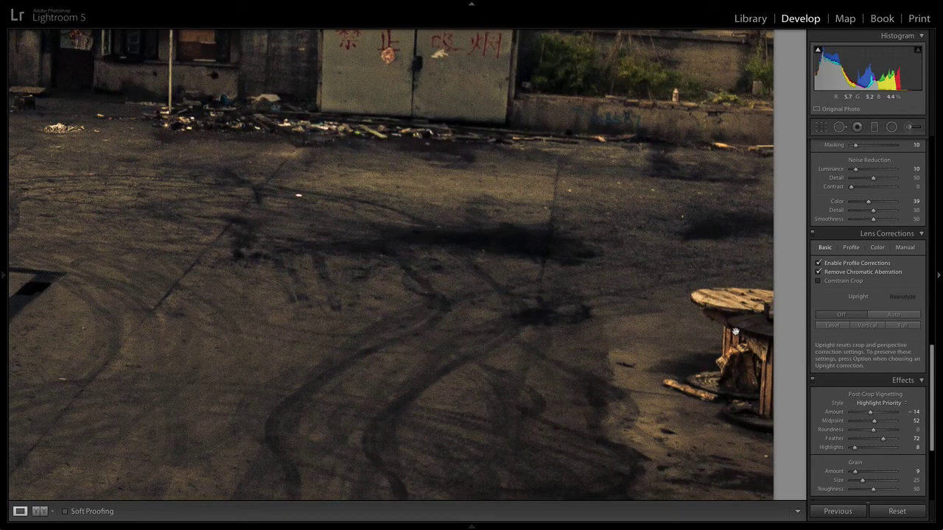
left_click(735, 324)
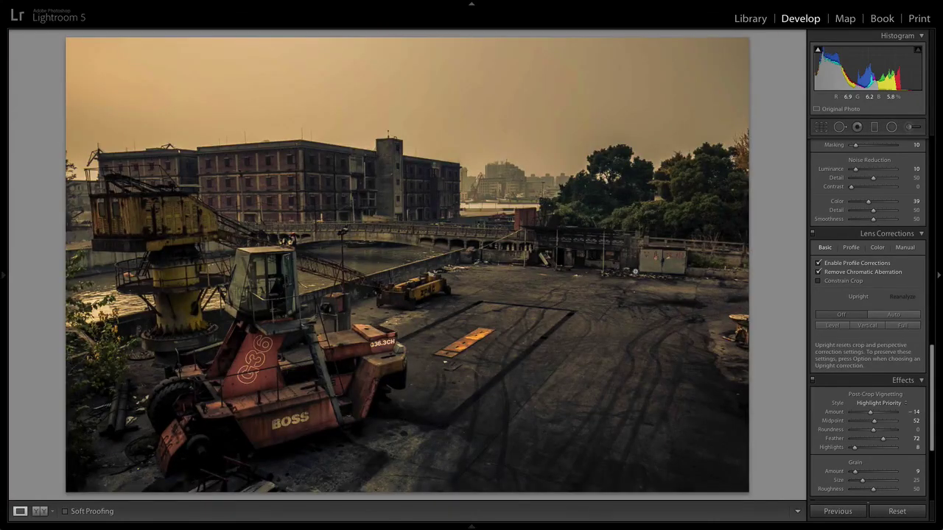
left_click(600, 256)
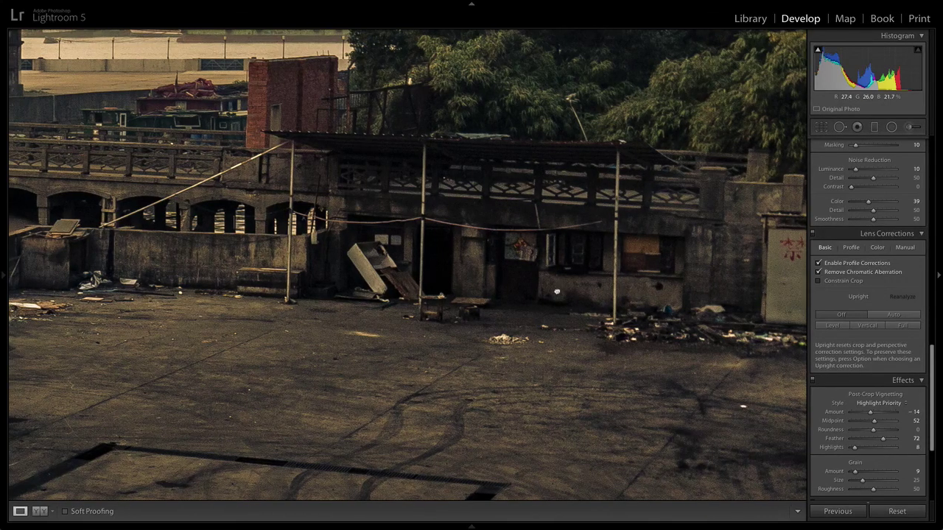
double_click(367, 259)
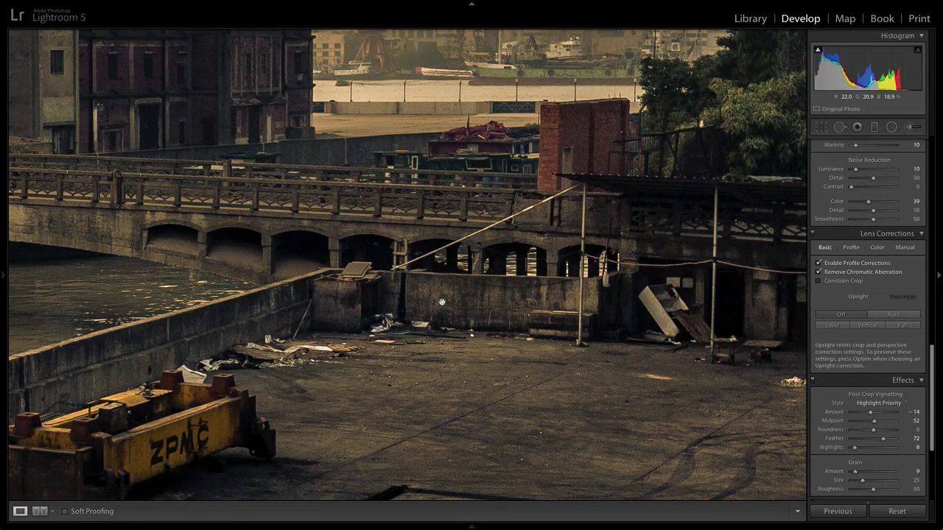
left_click(442, 304)
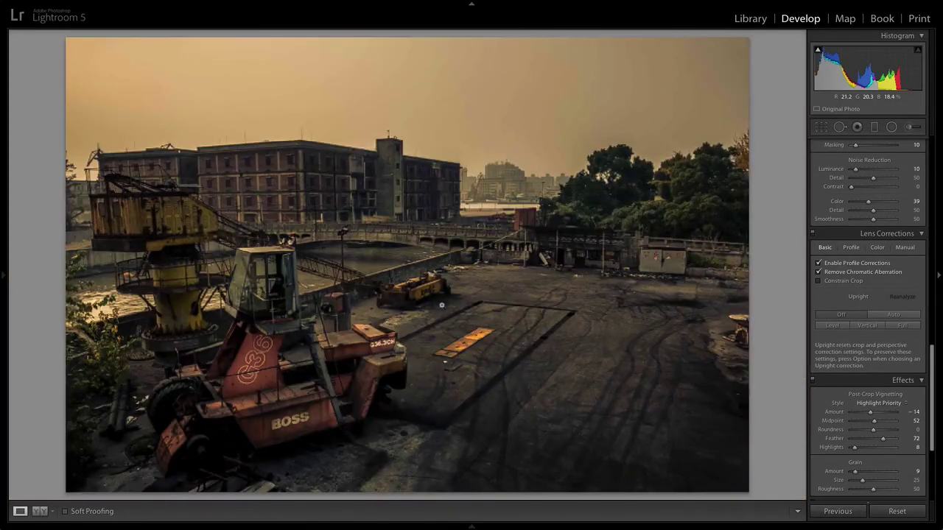